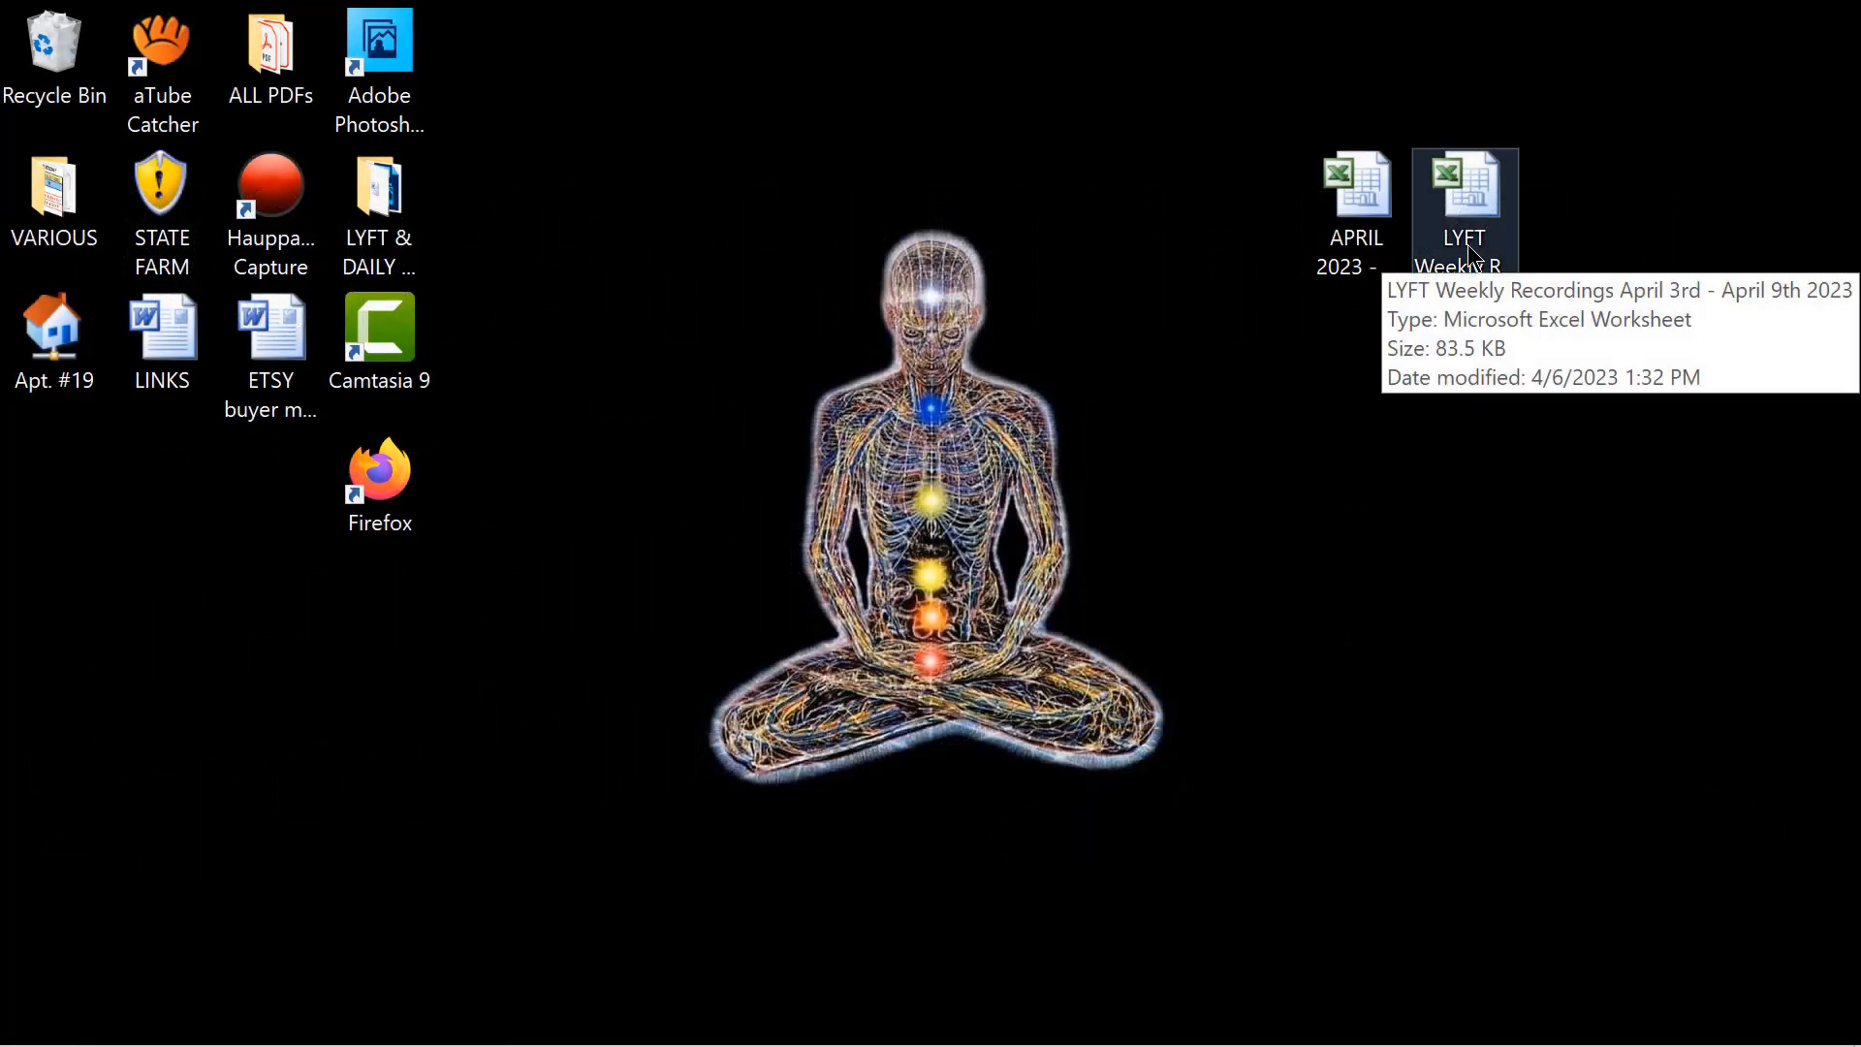
Step: Open the 2) LYFT WEEKLY MASTER TEMPLATE workbook from the LYFT & DAILY BUDGET folder on the desktop
{"action": "double_click", "coordinate": [386, 221]}
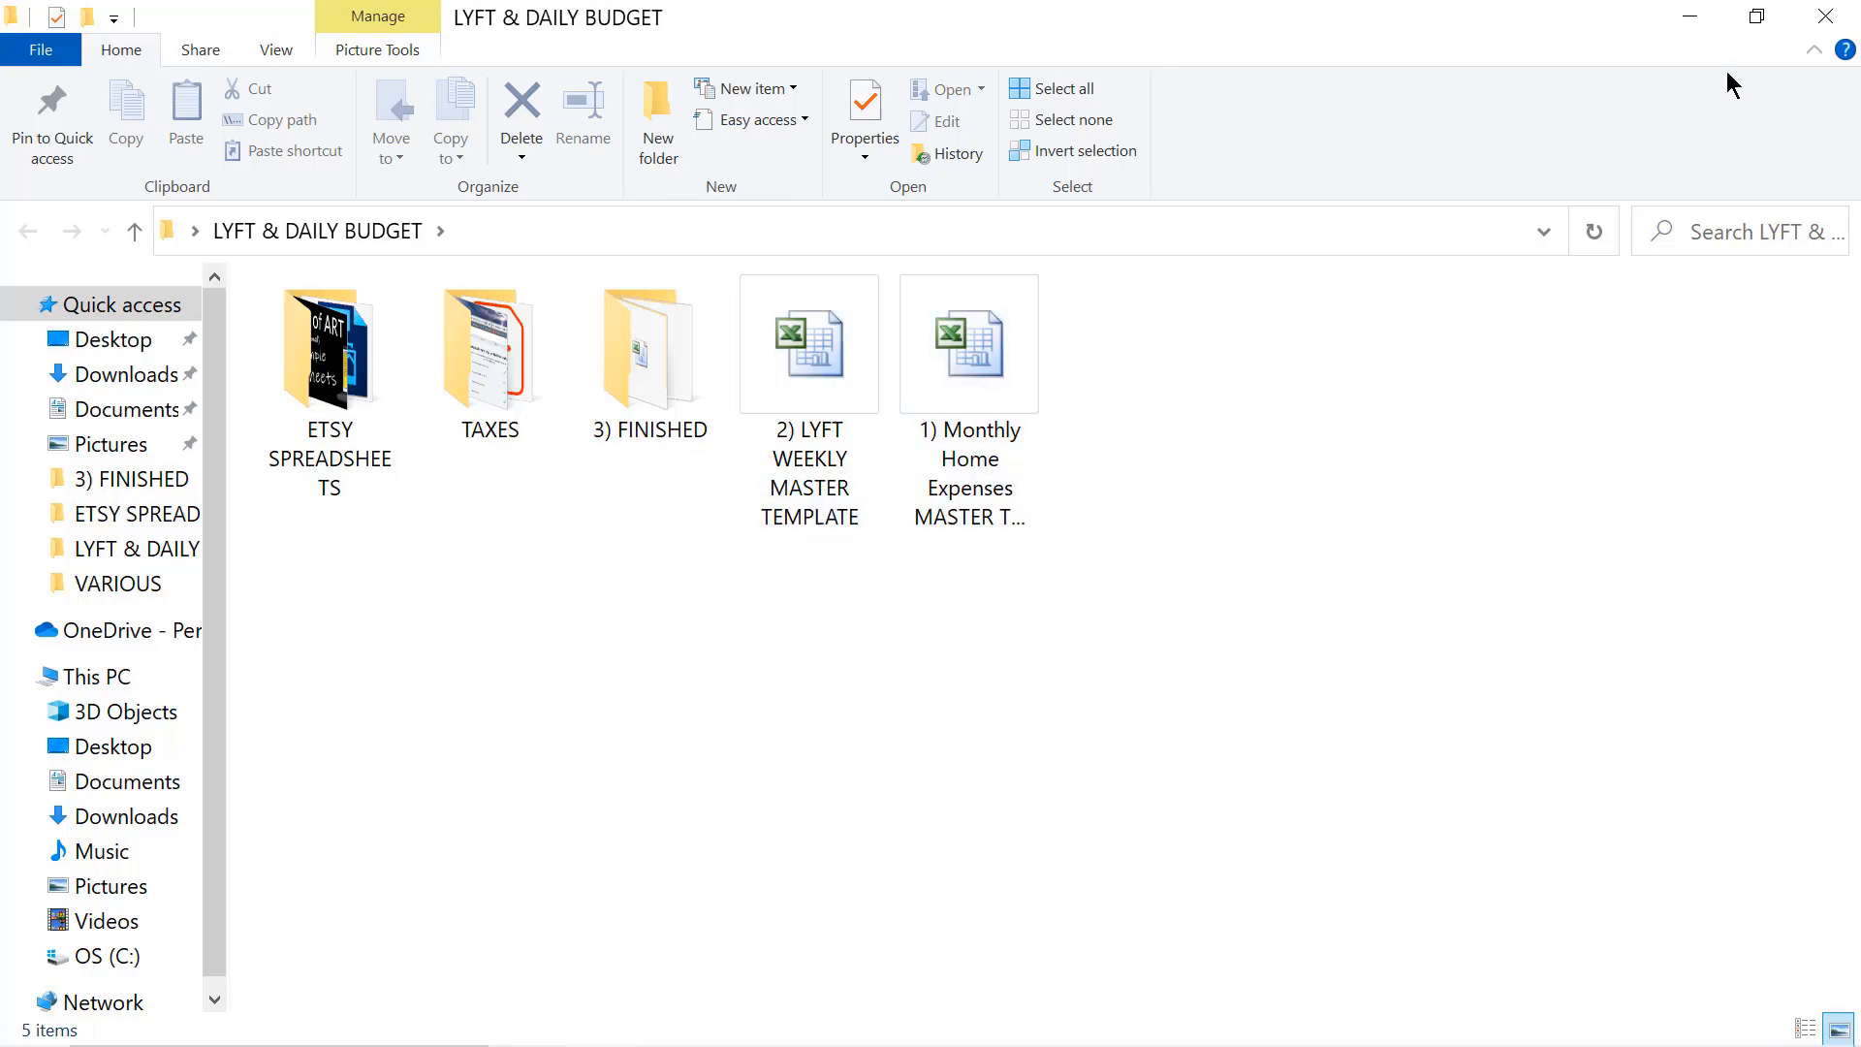
{"action": "left_click", "coordinate": [1690, 19]}
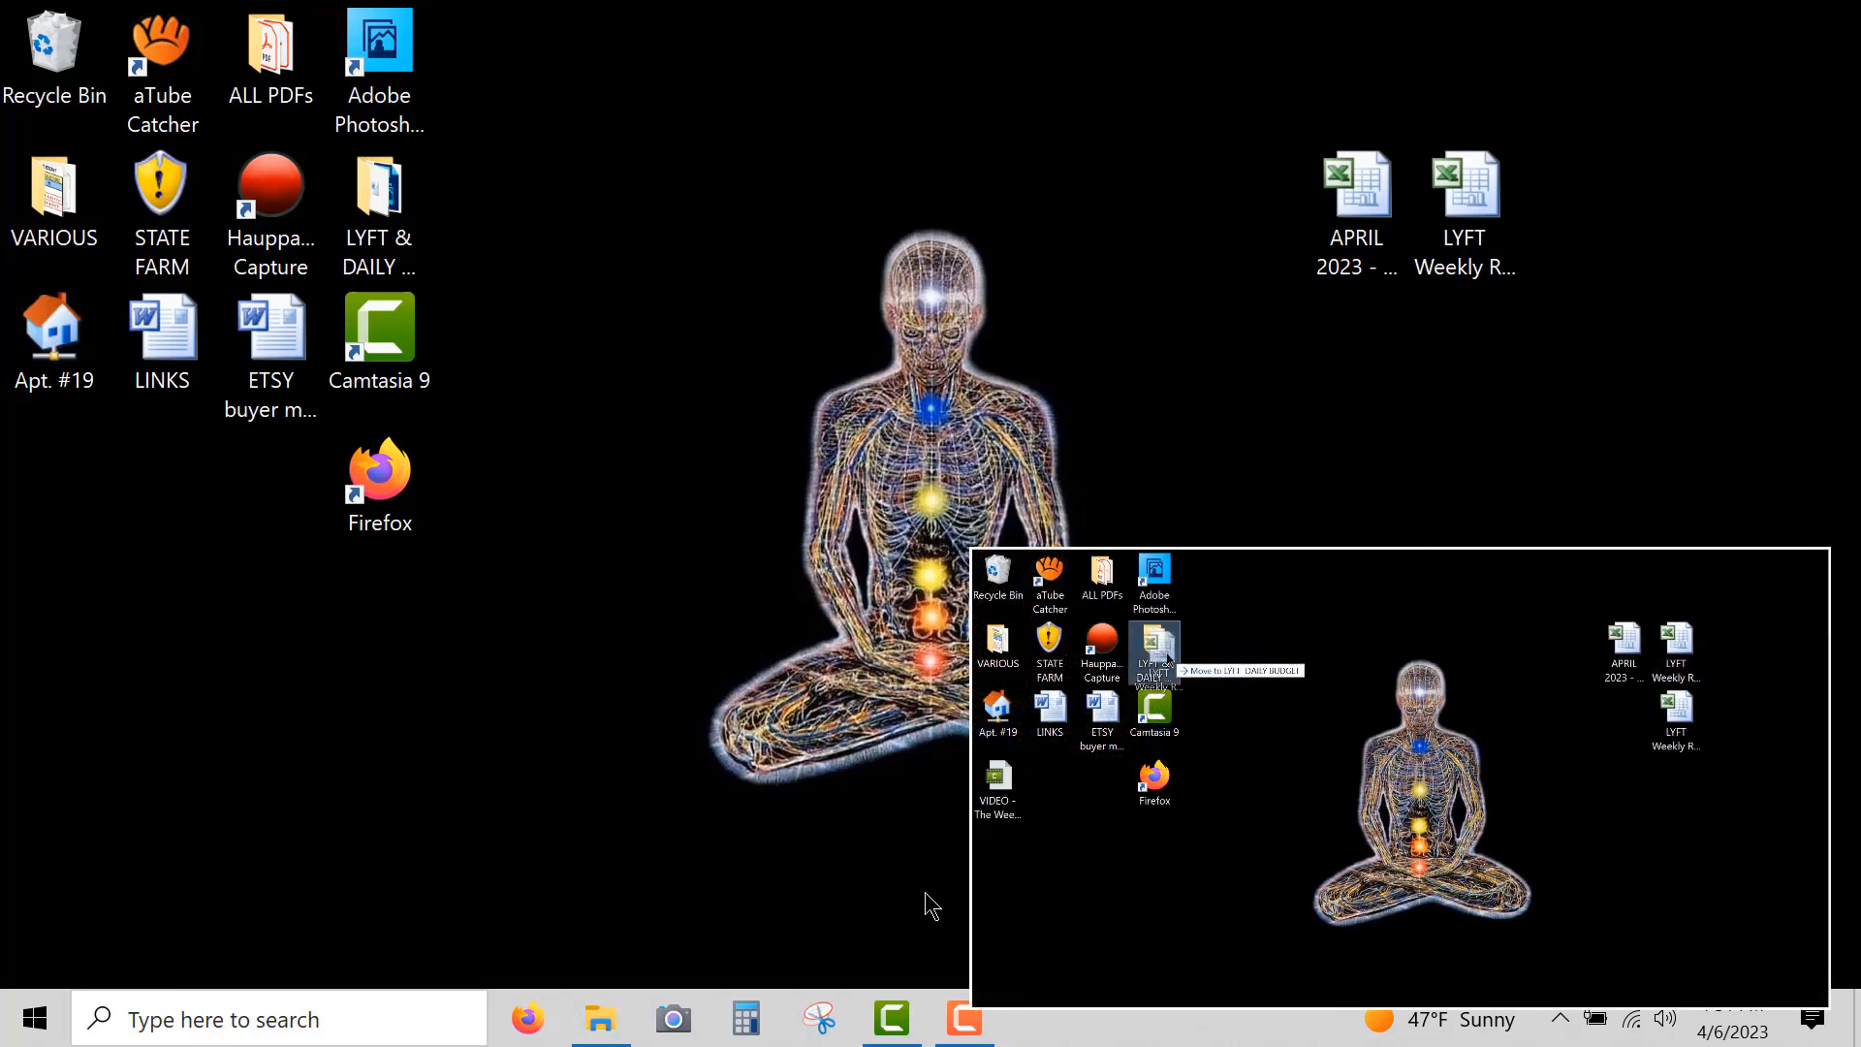
{"action": "left_click", "coordinate": [601, 1017]}
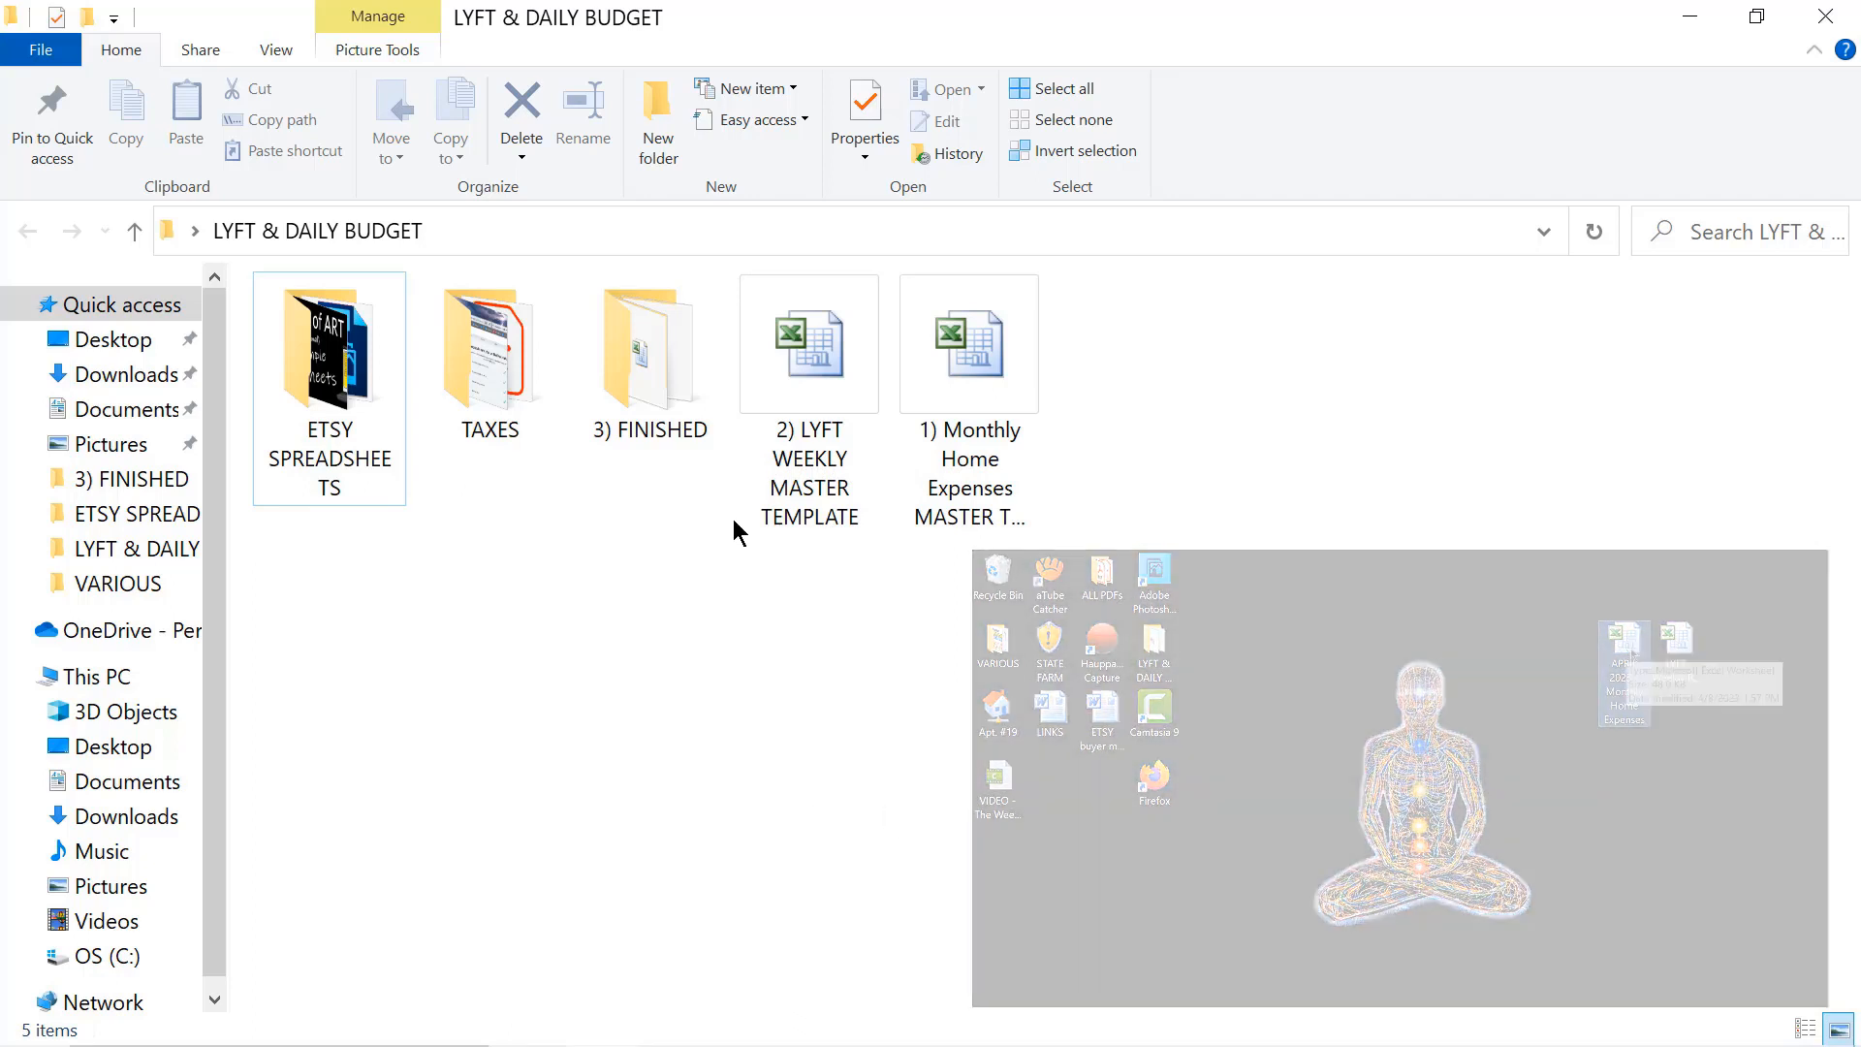
{"action": "double_click", "coordinate": [778, 357]}
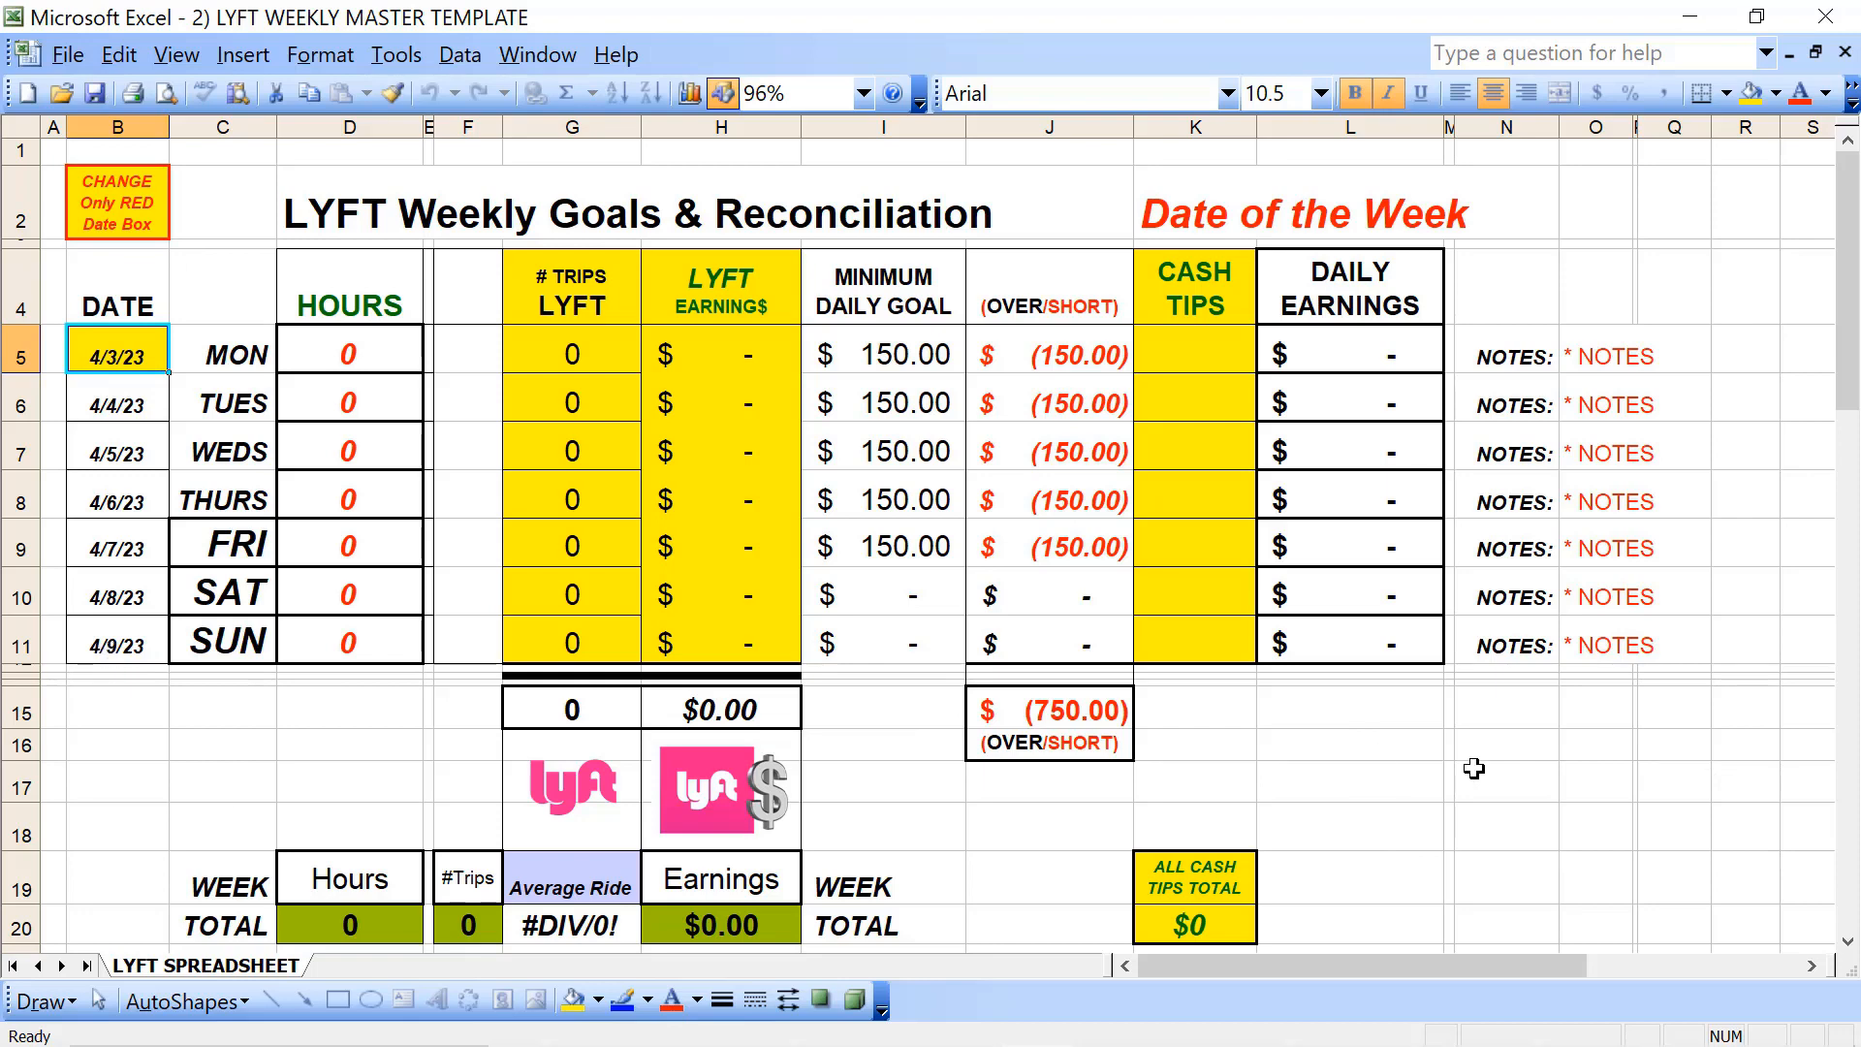
Step: Check the April 2023 calendar for the following Monday and set the red-bordered Monday date cell to 4/10/2023
{"action": "mouse_move", "coordinate": [1698, 1041]}
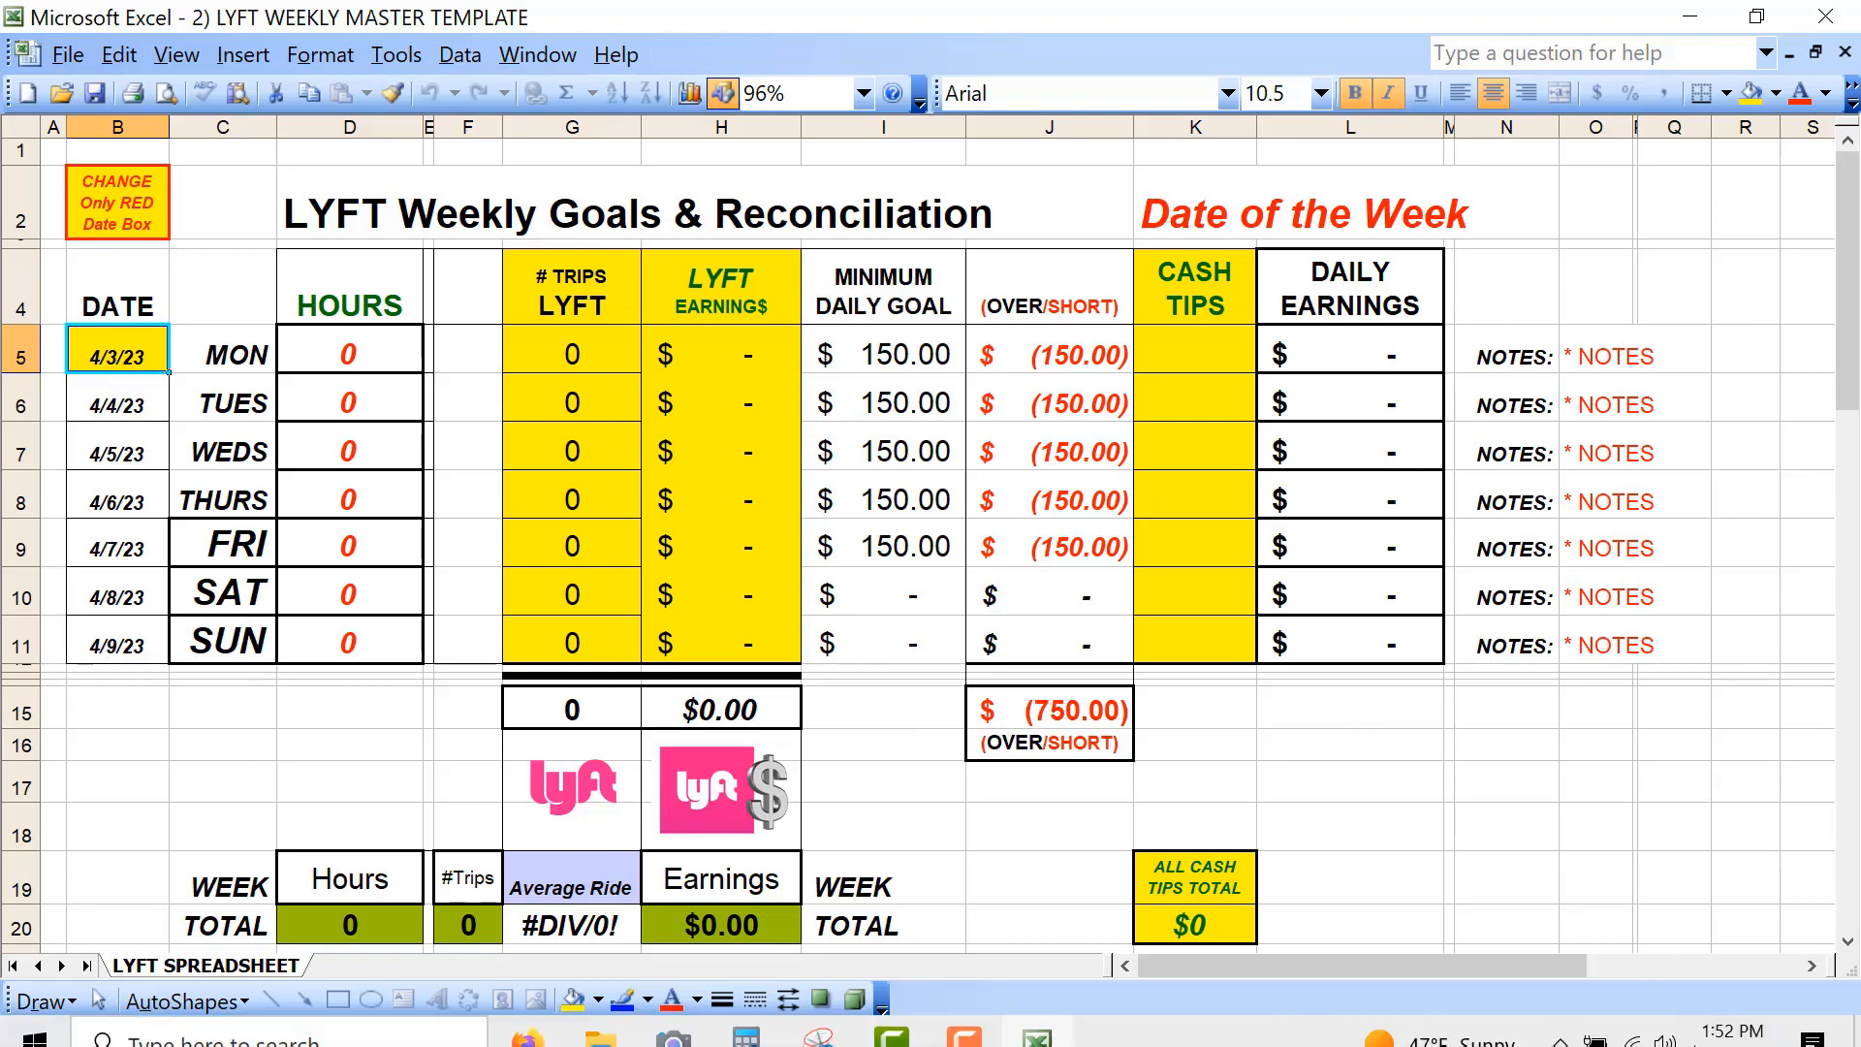
{"action": "left_click", "coordinate": [1706, 1032]}
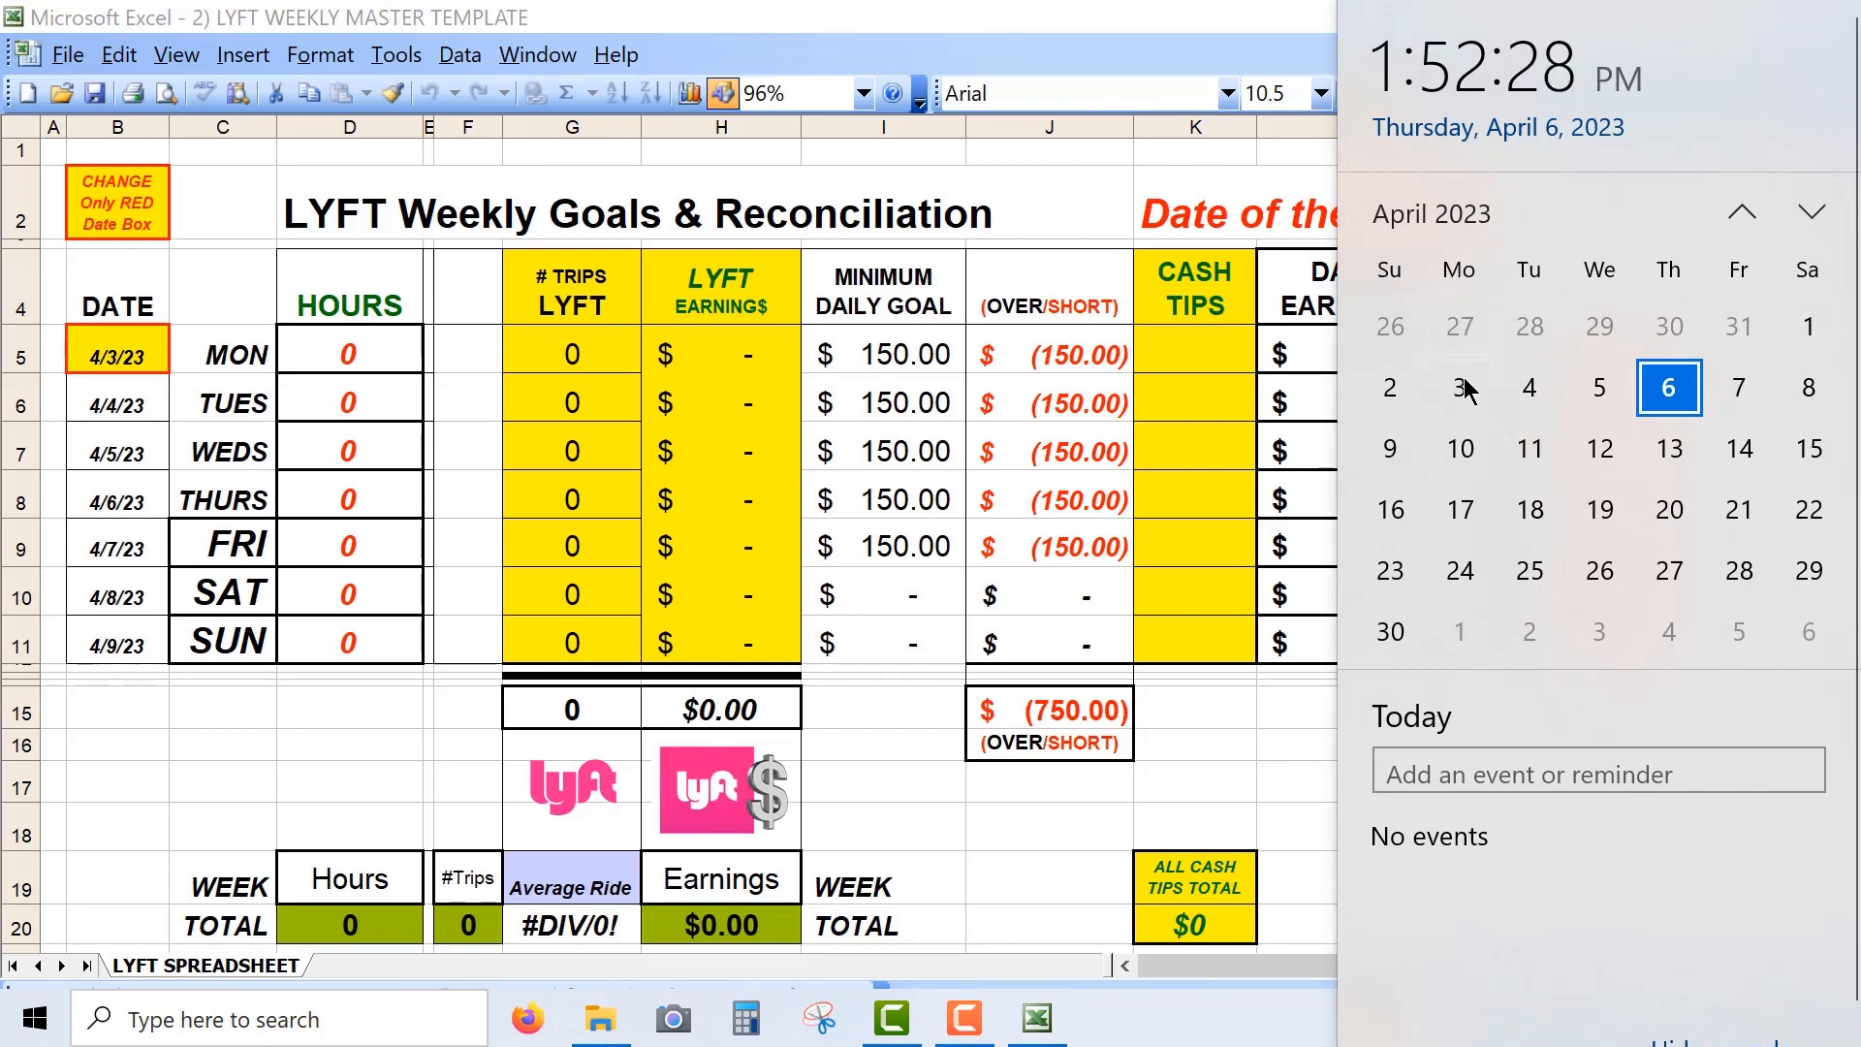
{"action": "double_click", "coordinate": [107, 357]}
{"action": "key", "text": "BackSpace"}
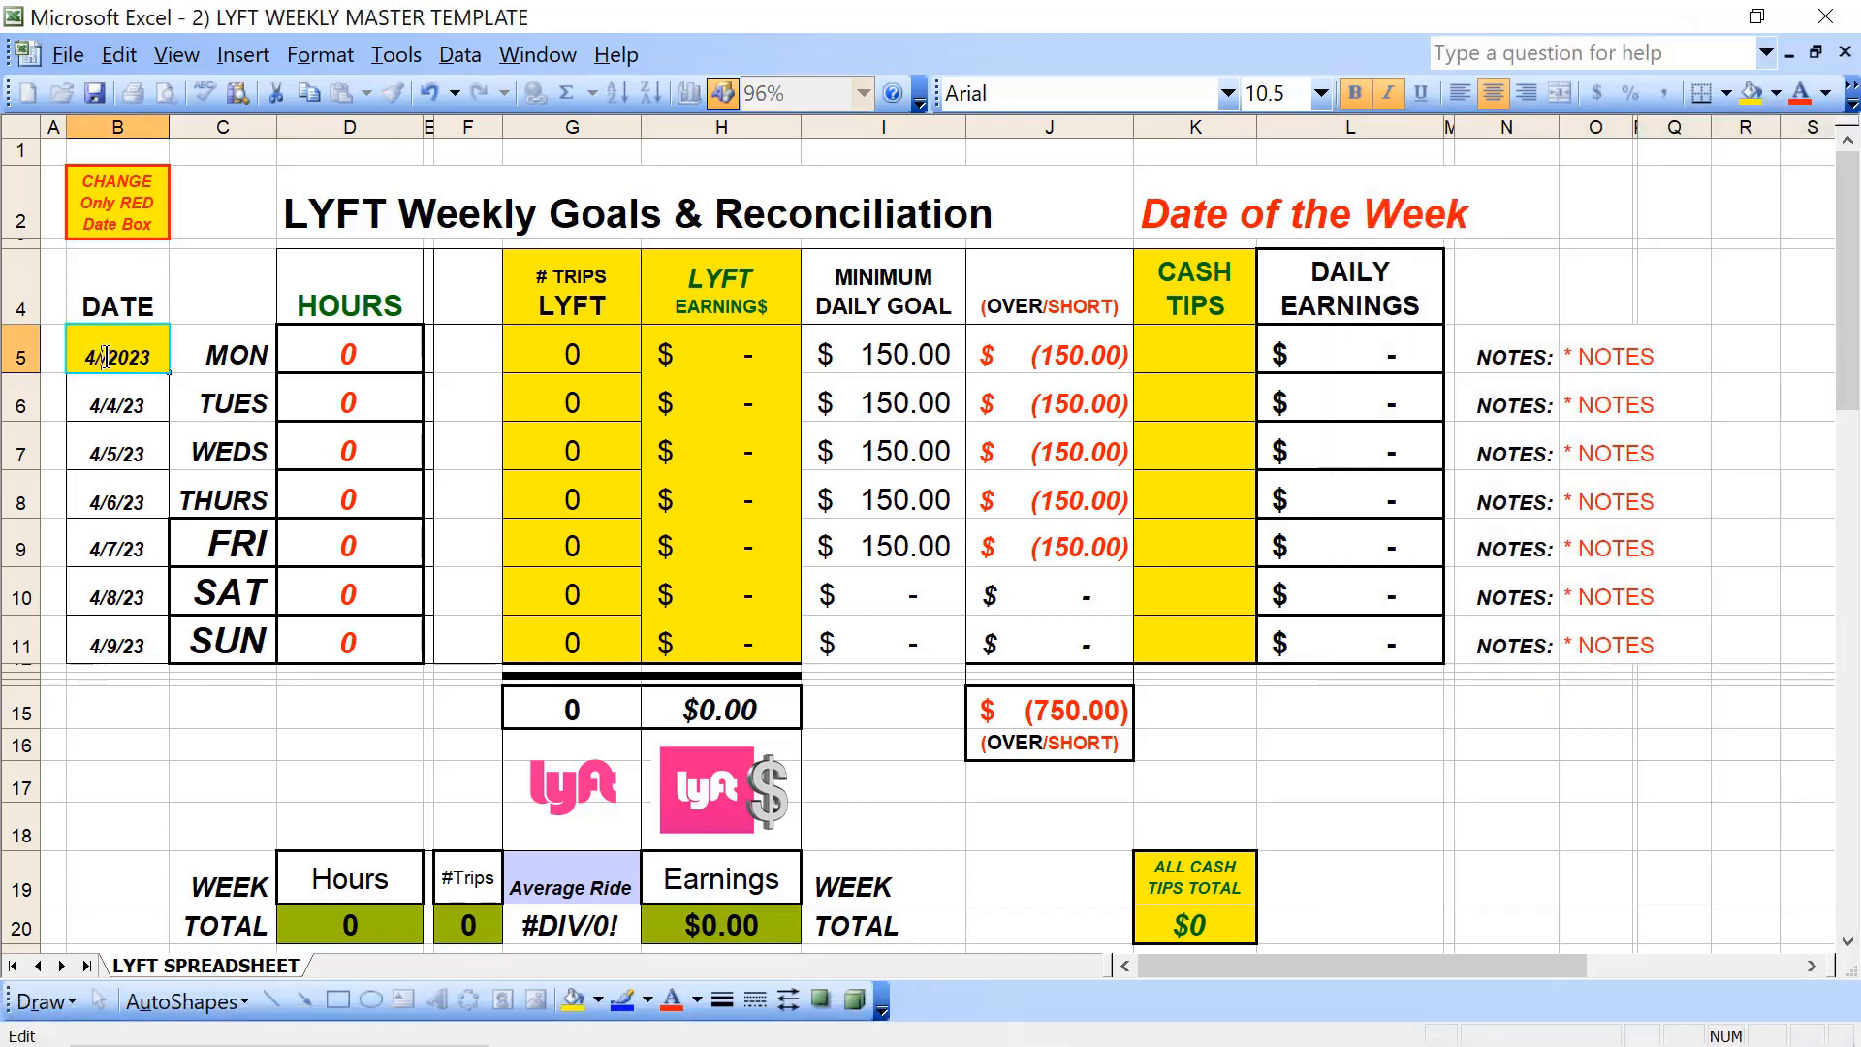
{"action": "type", "text": "10"}
{"action": "key", "text": "Return"}
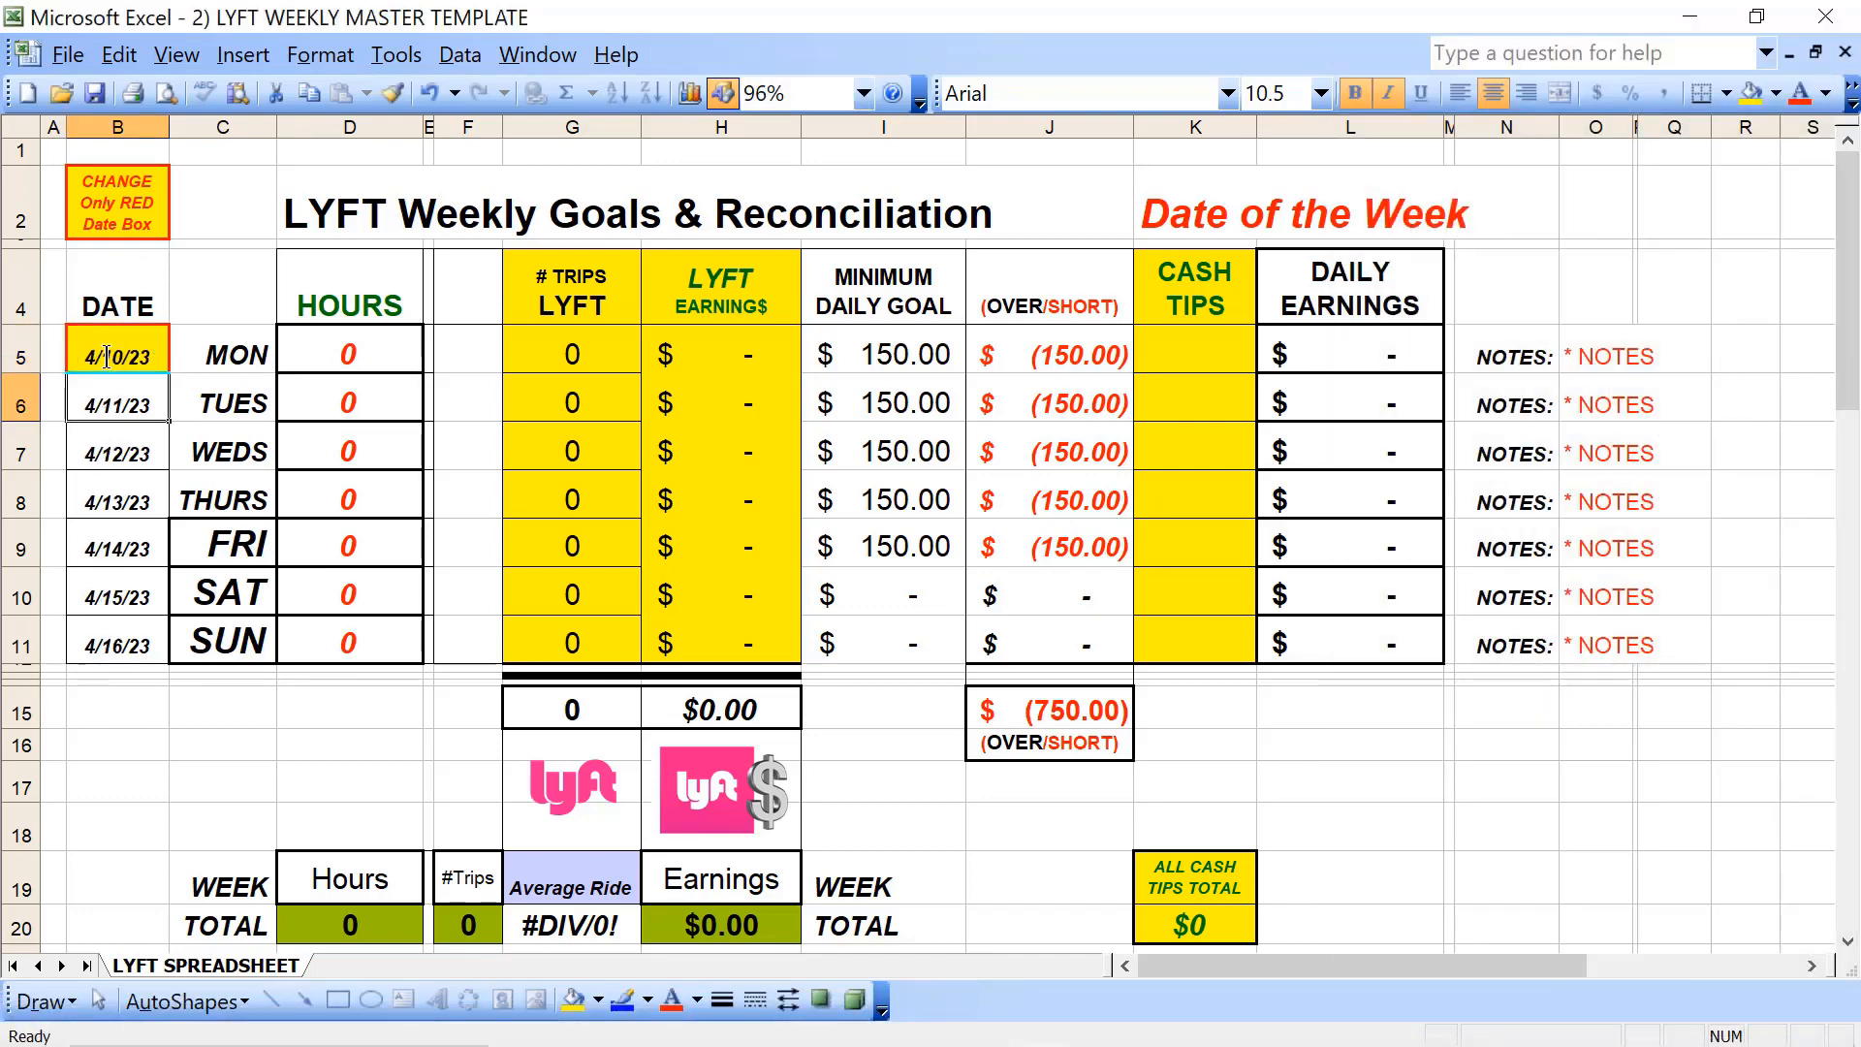
{"action": "left_click", "coordinate": [107, 341]}
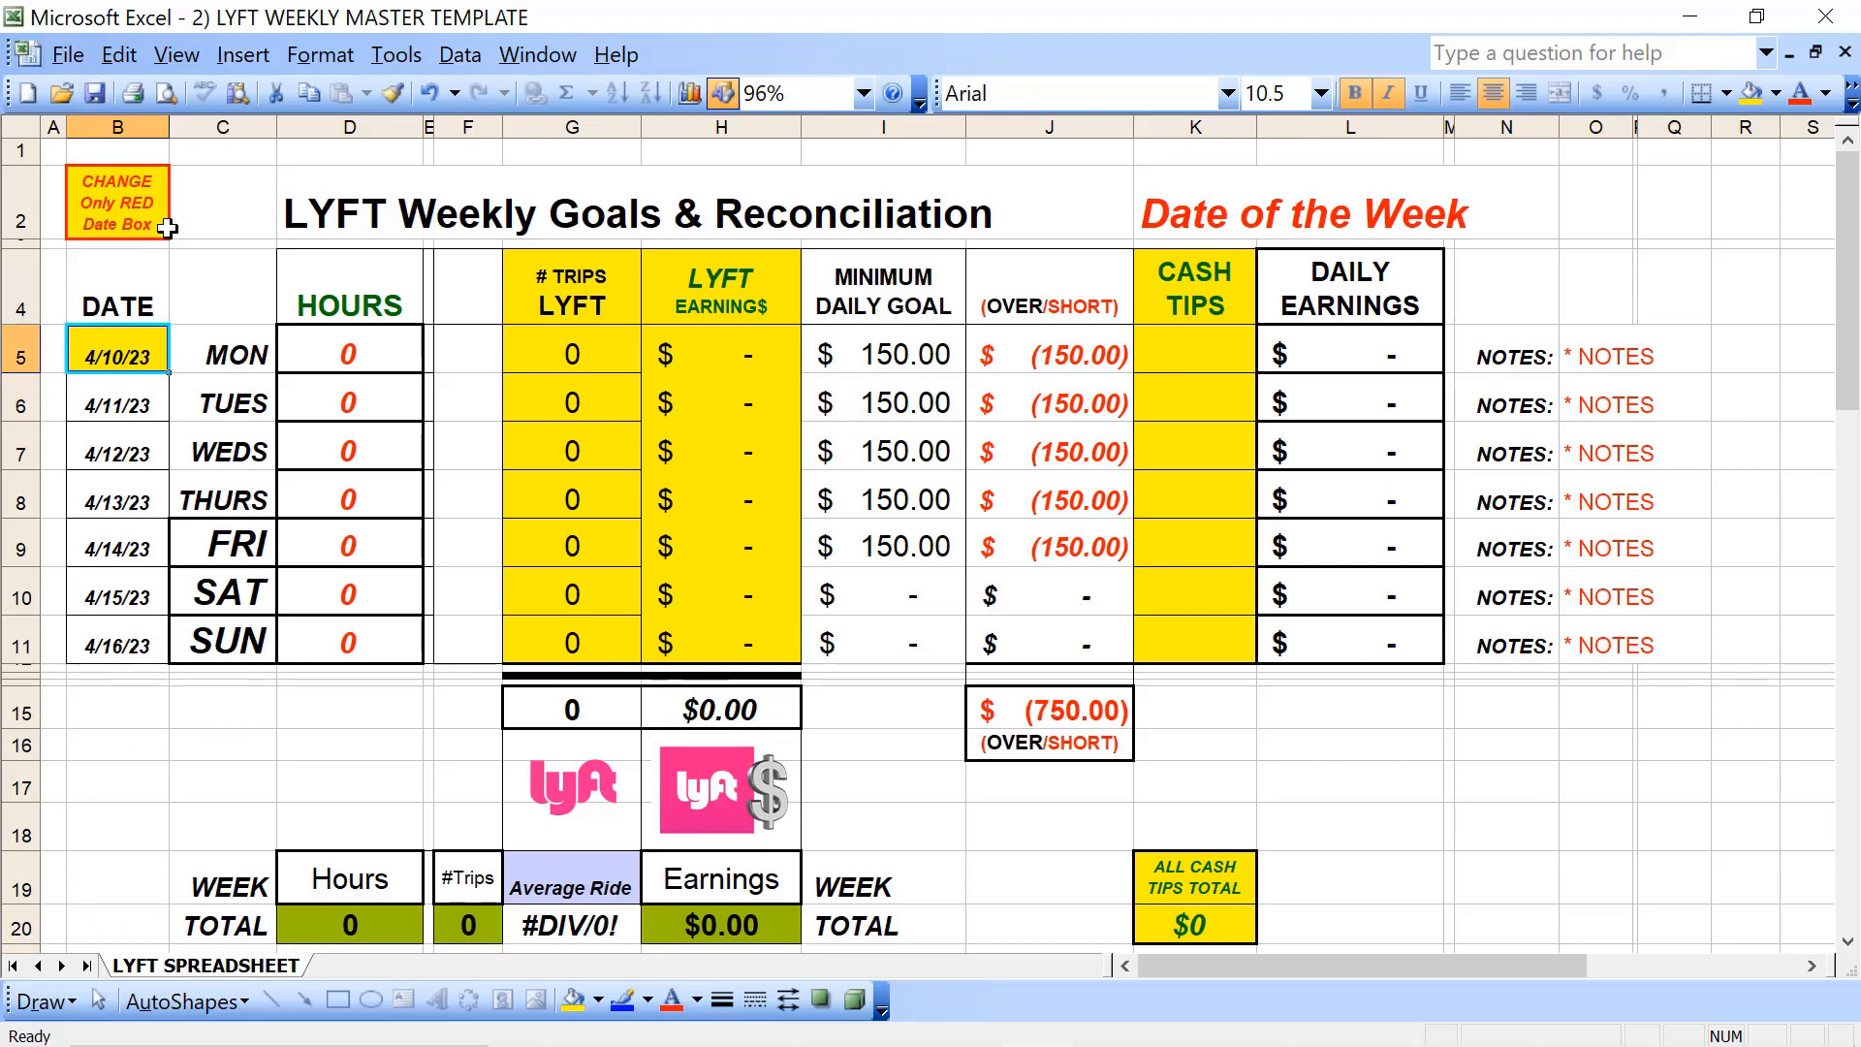
{"action": "left_click", "coordinate": [96, 97]}
Step: Replace the red "Date of the Week" heading with "April 10th - April 16th 2023"
{"action": "left_click", "coordinate": [1149, 220]}
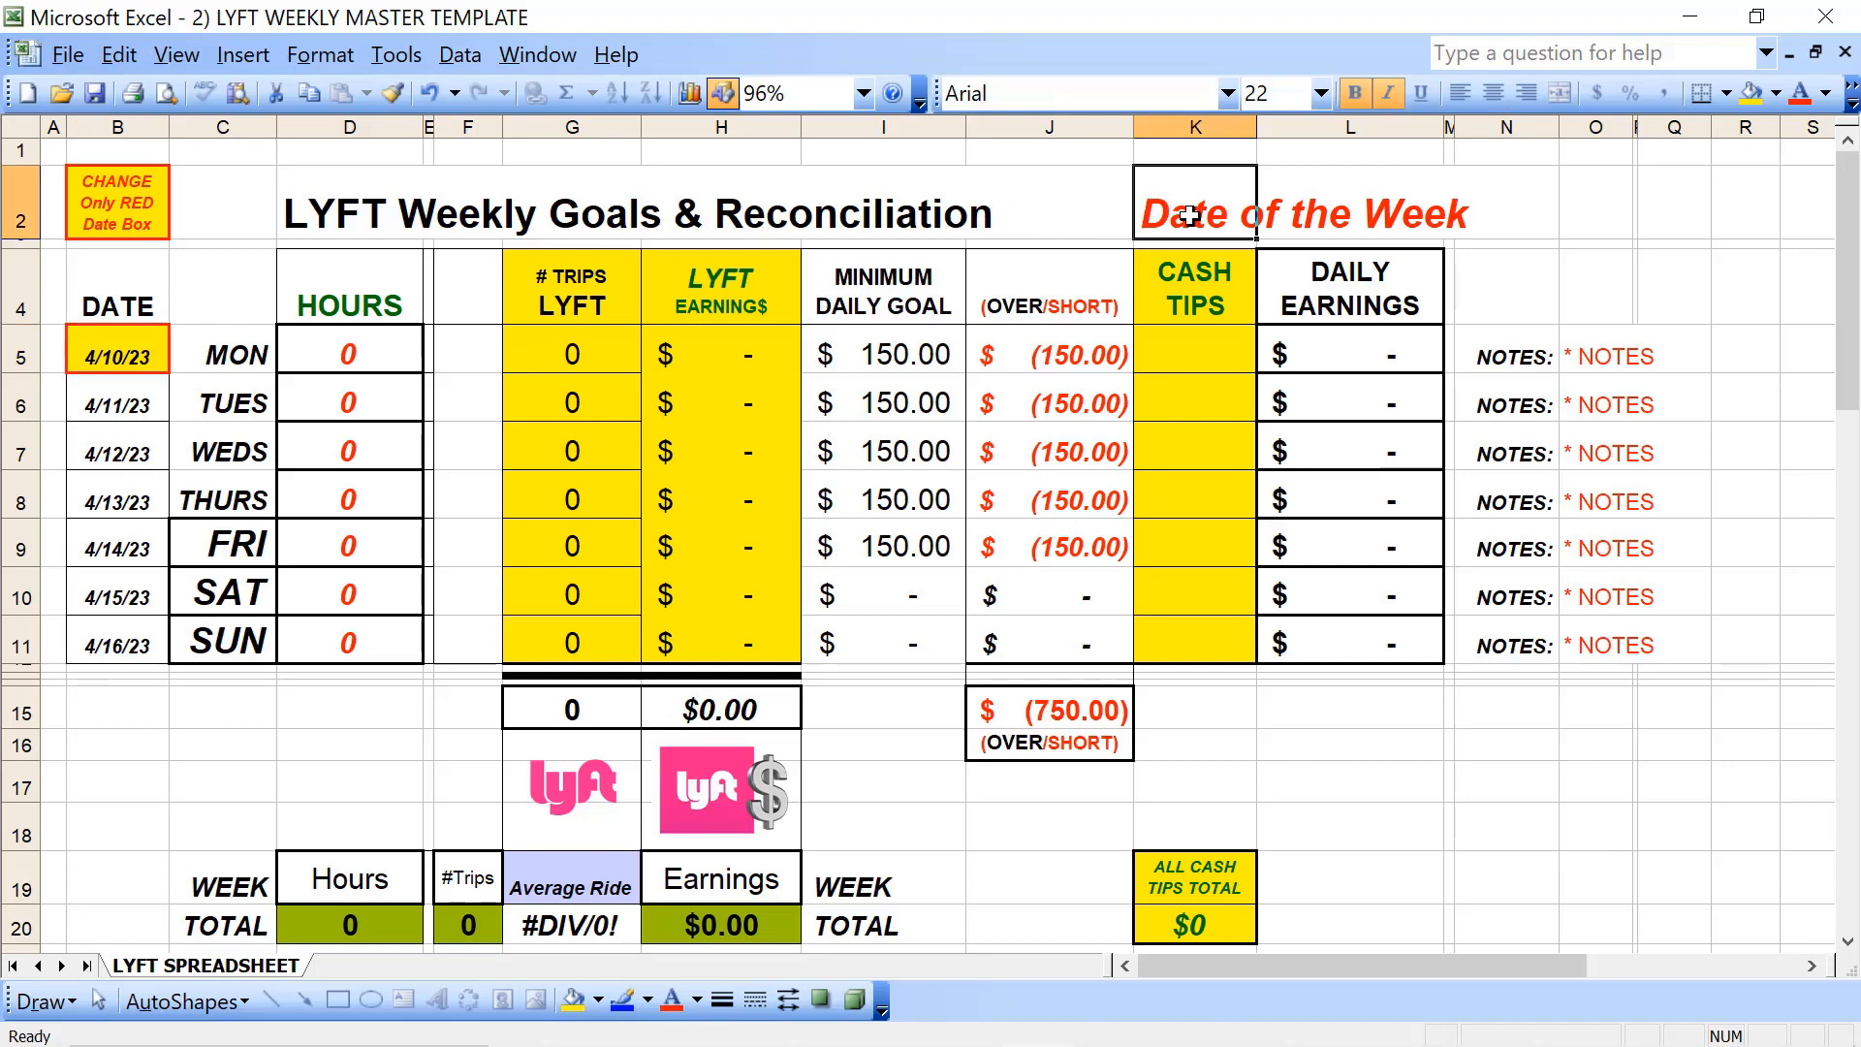
{"action": "type", "text": "A"}
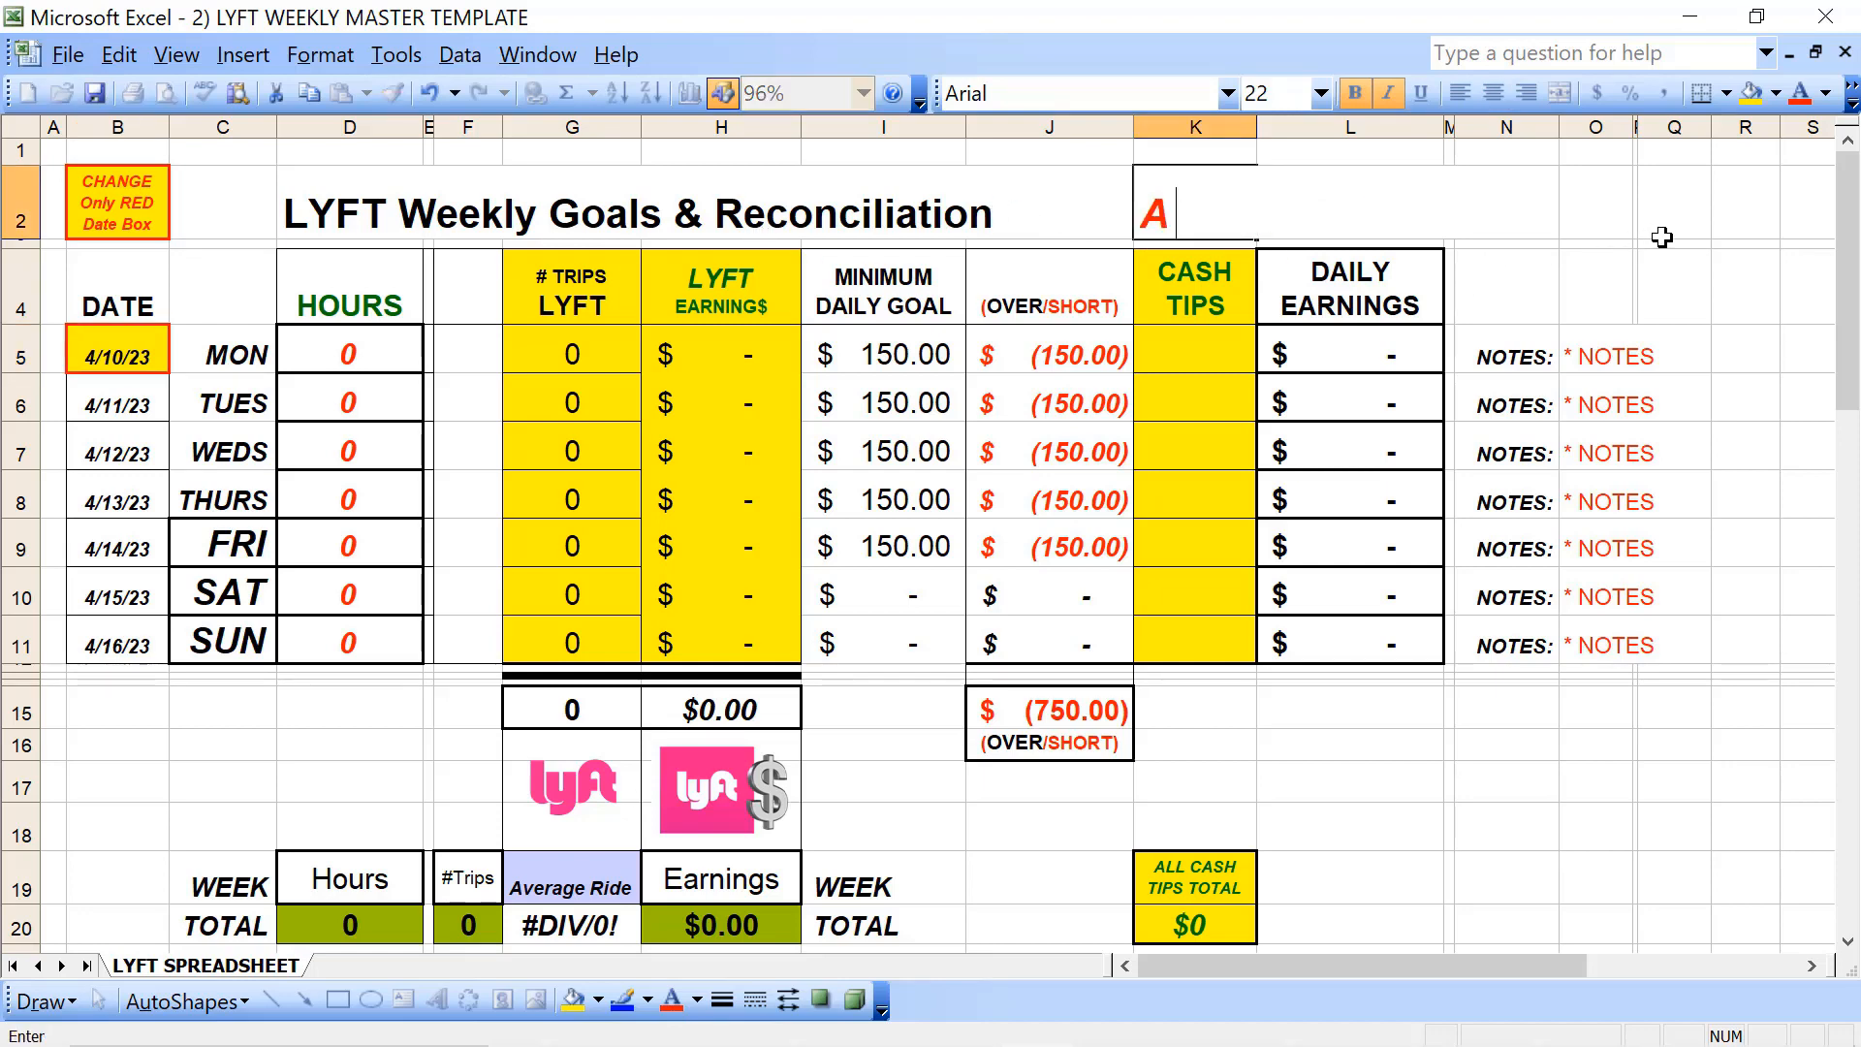
{"action": "type", "text": "pril 10th"}
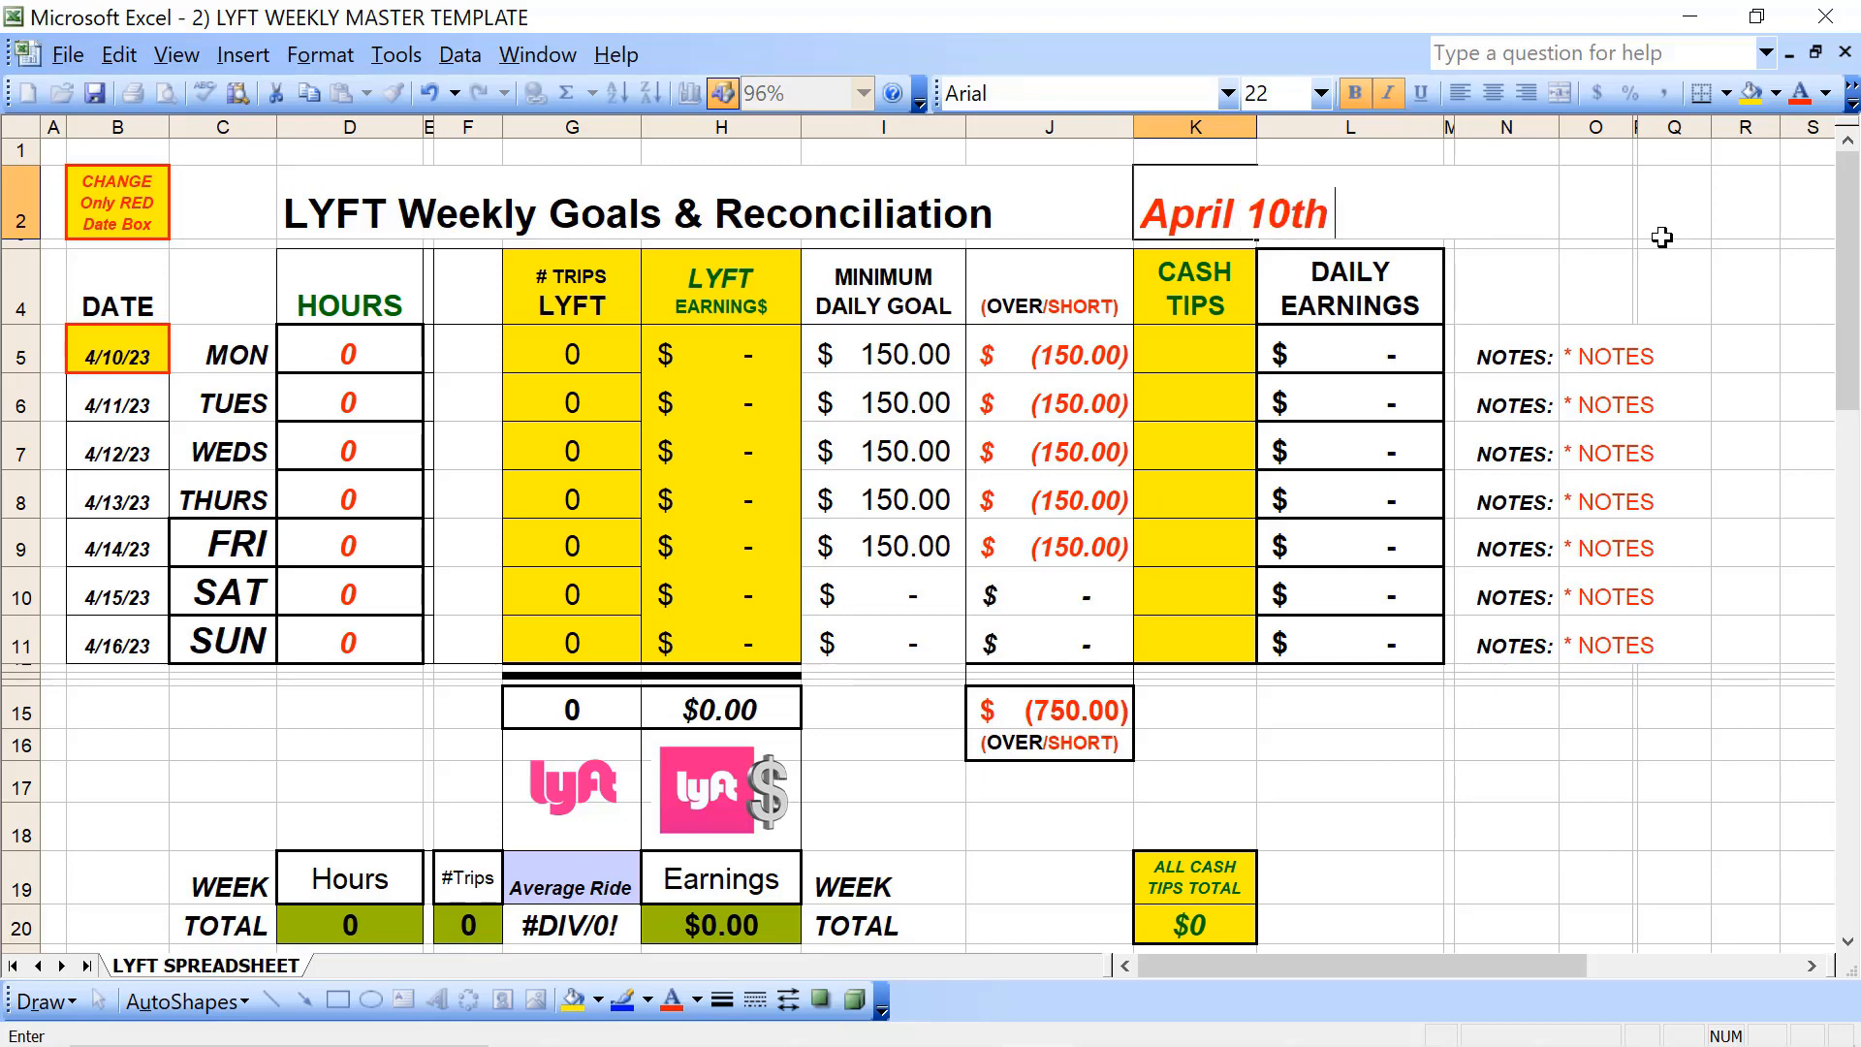
{"action": "type", "text": " - April"}
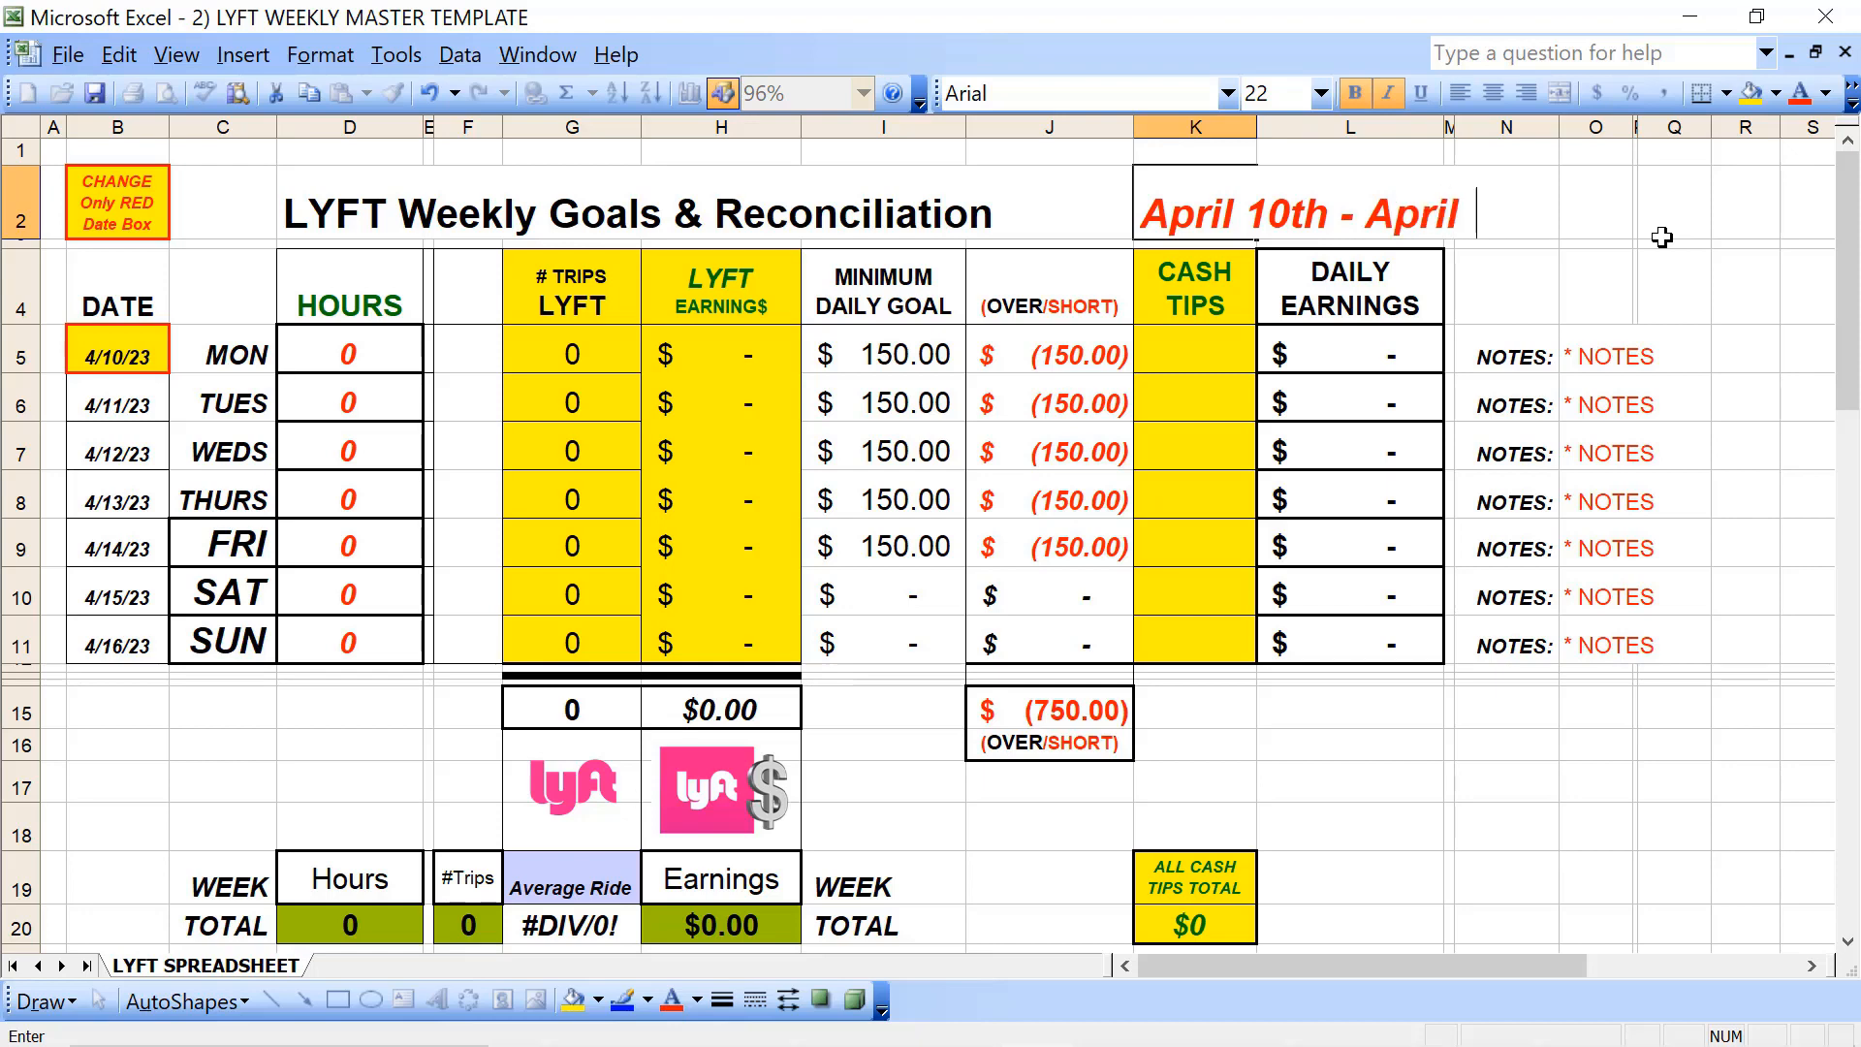
{"action": "type", "text": " 16th"}
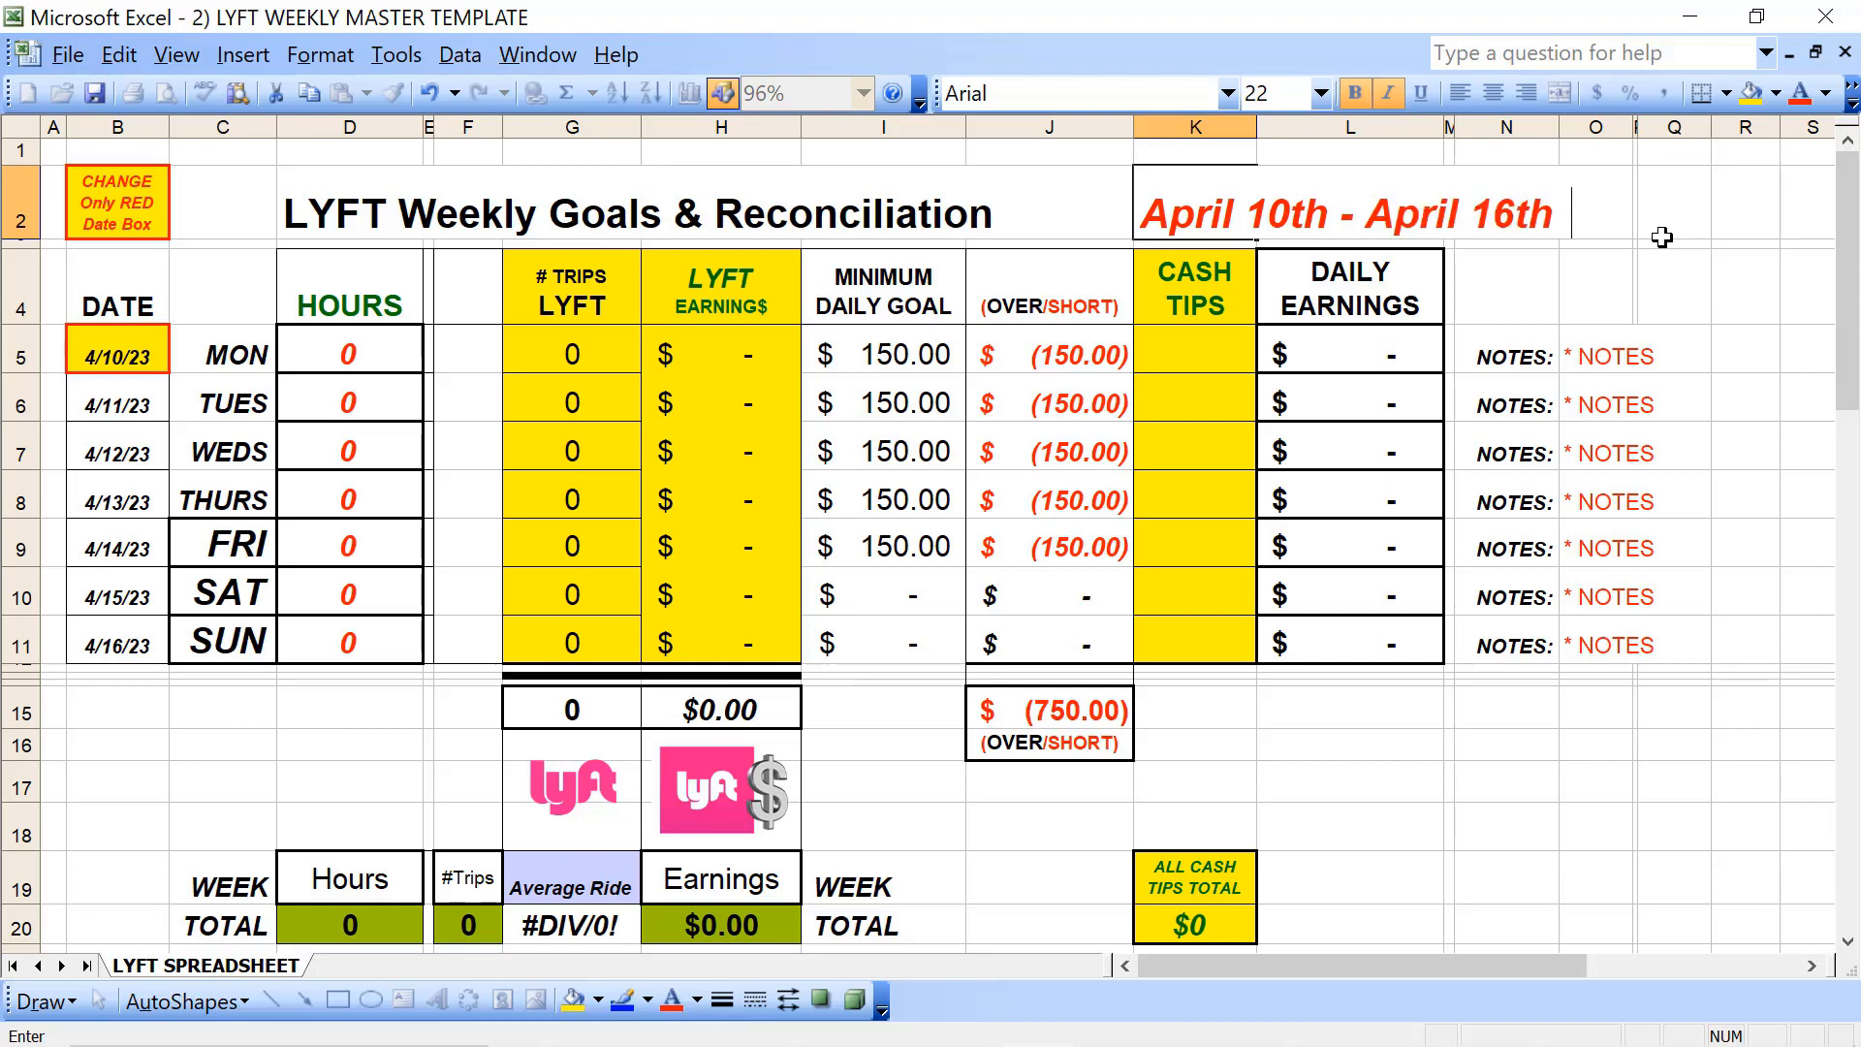
{"action": "type", "text": " 2023"}
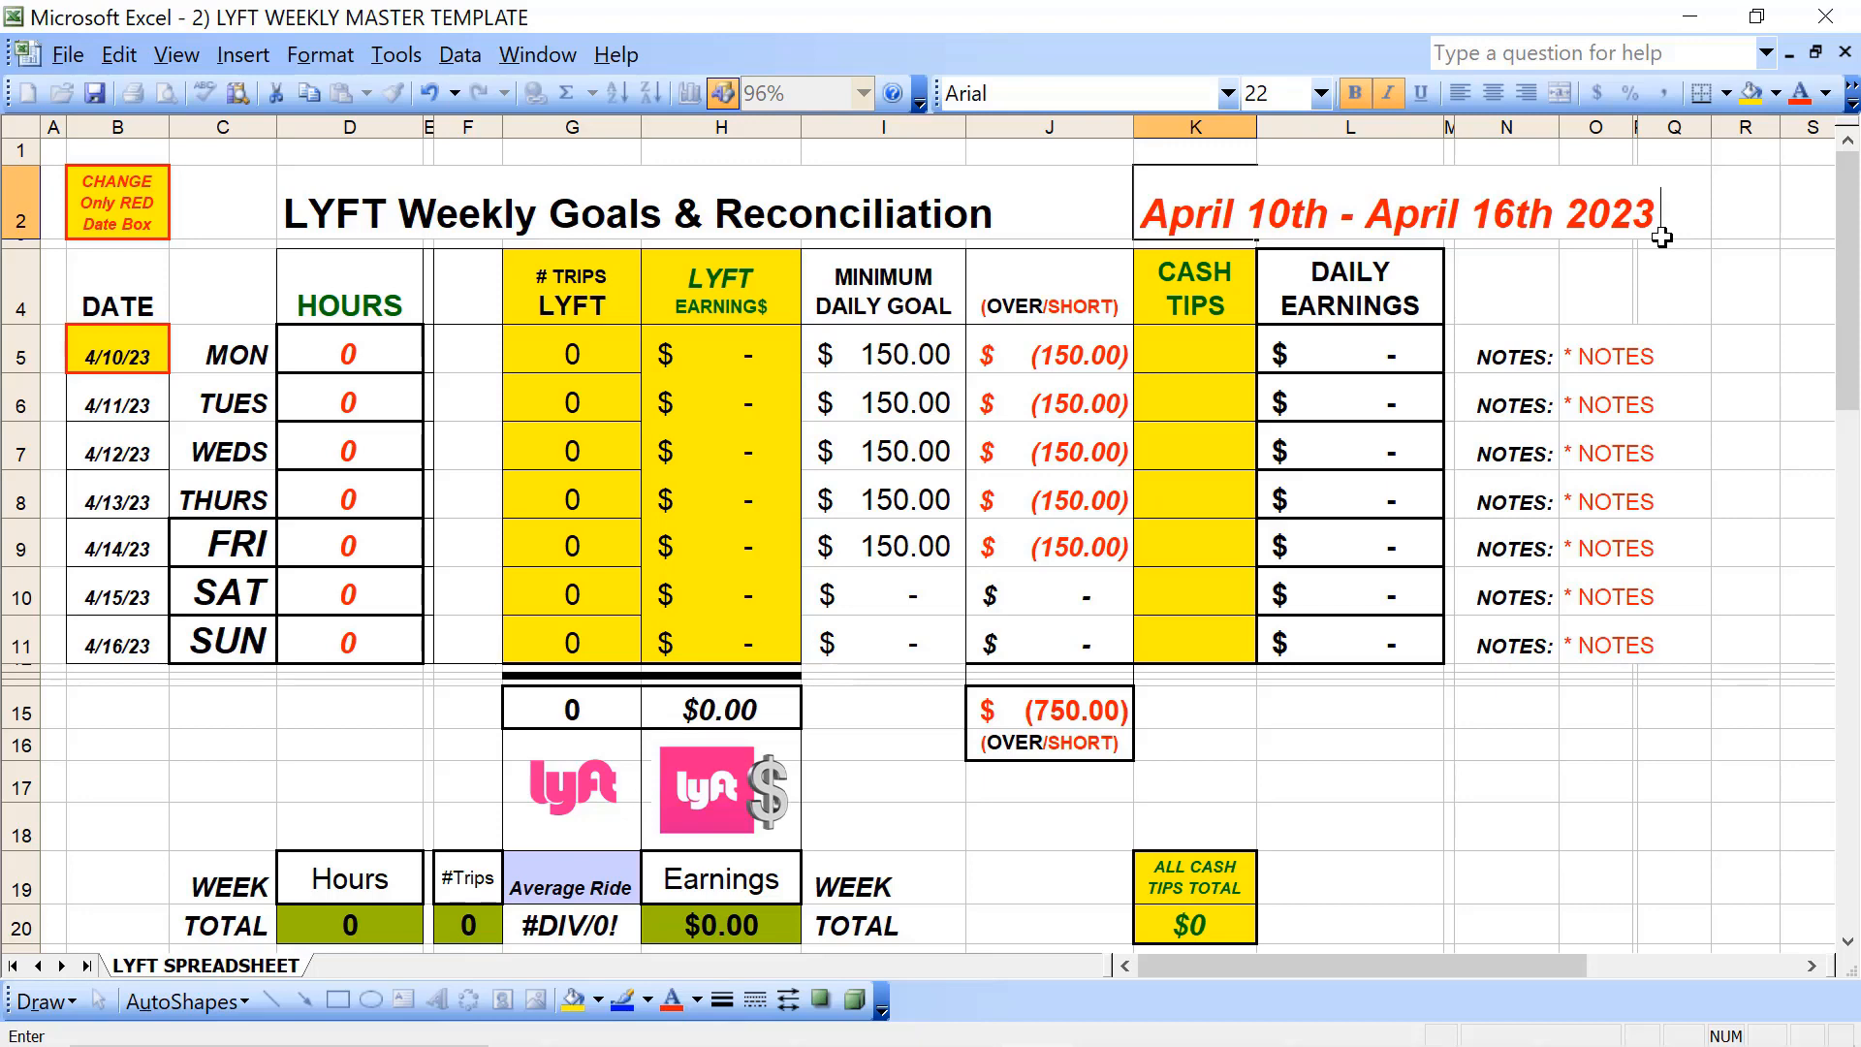
{"action": "left_click", "coordinate": [730, 352]}
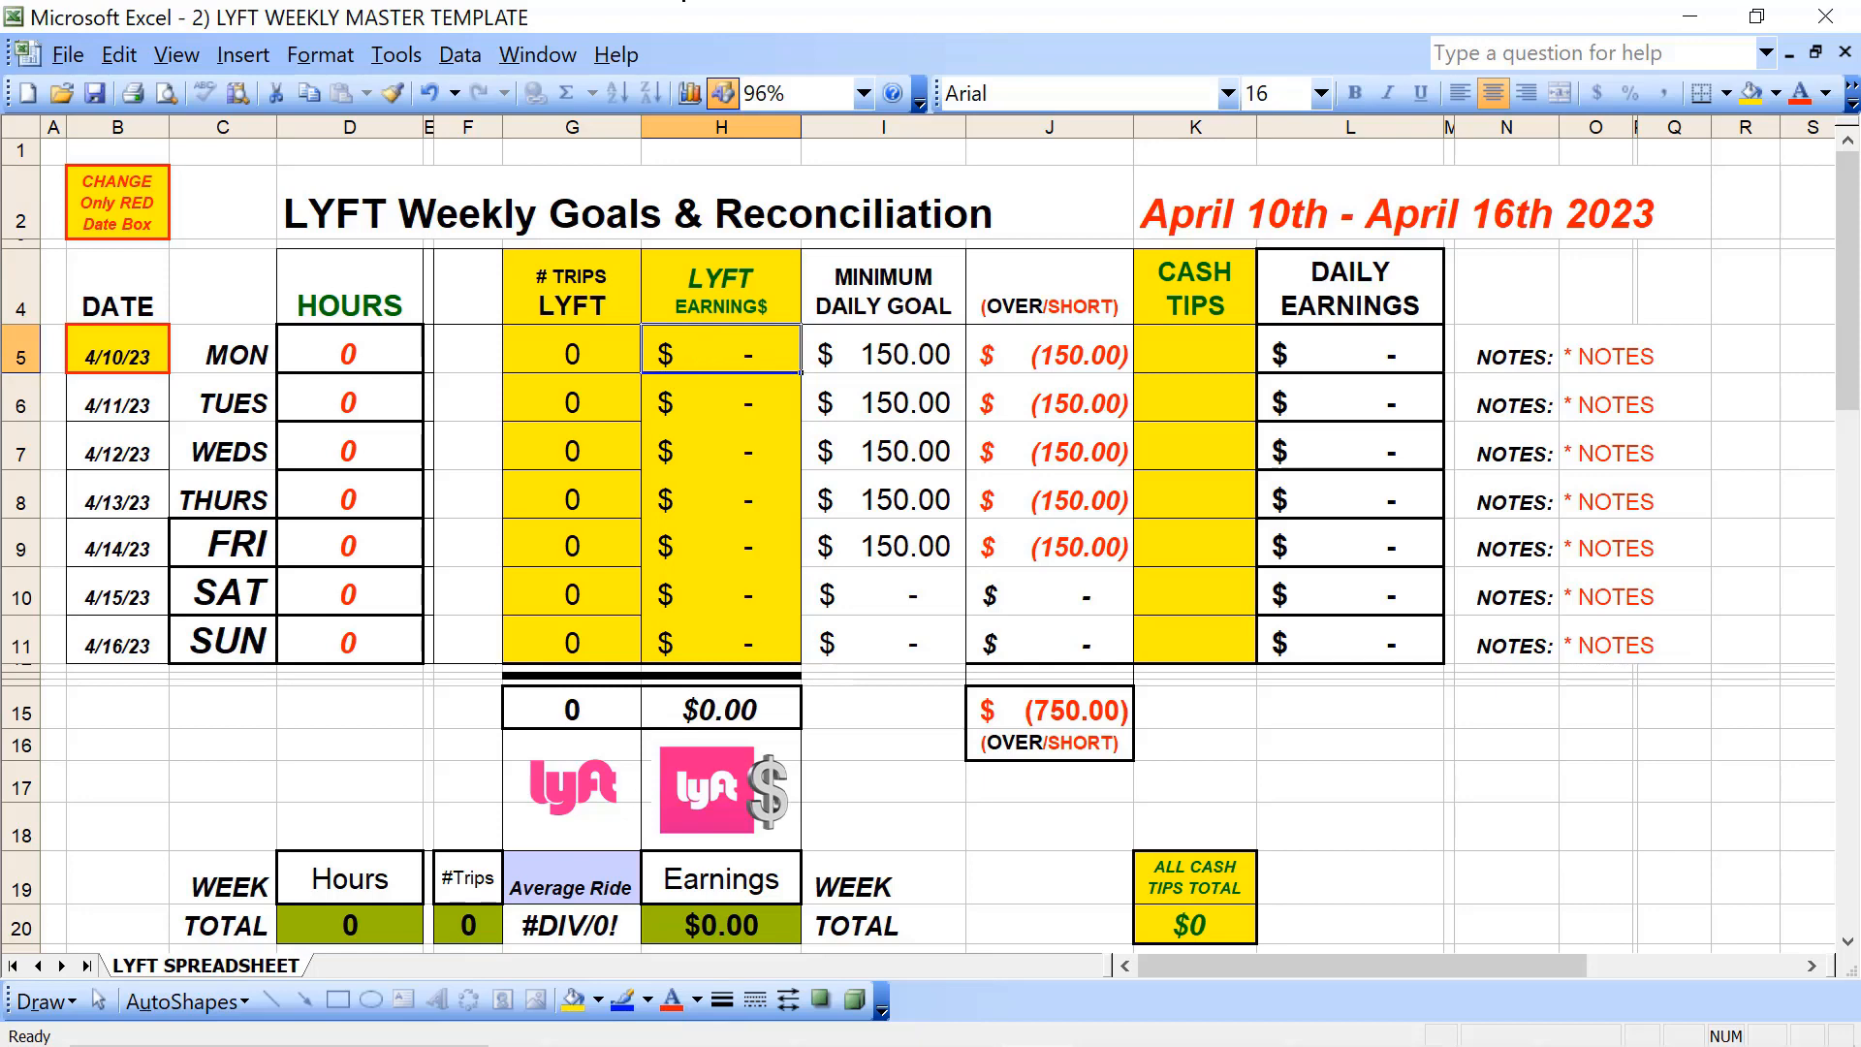
Step: Save a copy to the Desktop named "LYFT Weekly Recordings April 10th - April 16th 2023", adapting the existing weekly file's name
{"action": "left_click", "coordinate": [68, 56]}
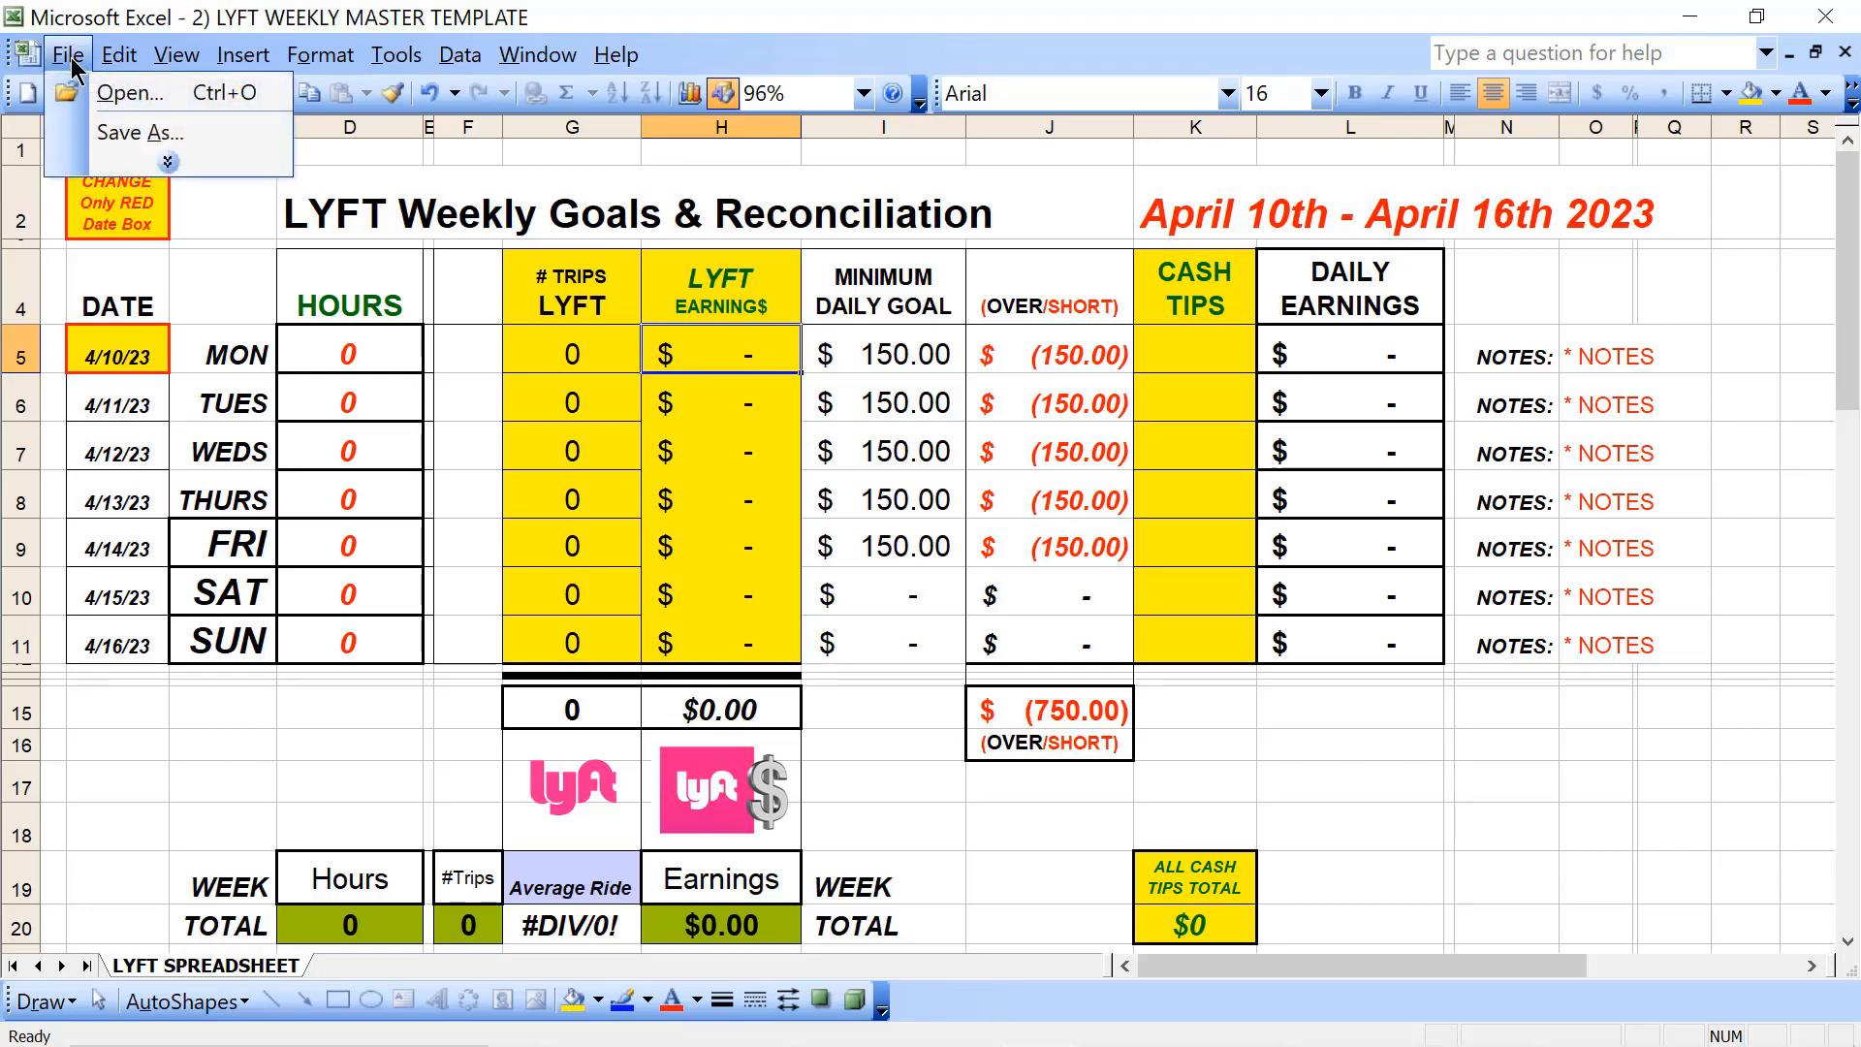
{"action": "left_click", "coordinate": [151, 133]}
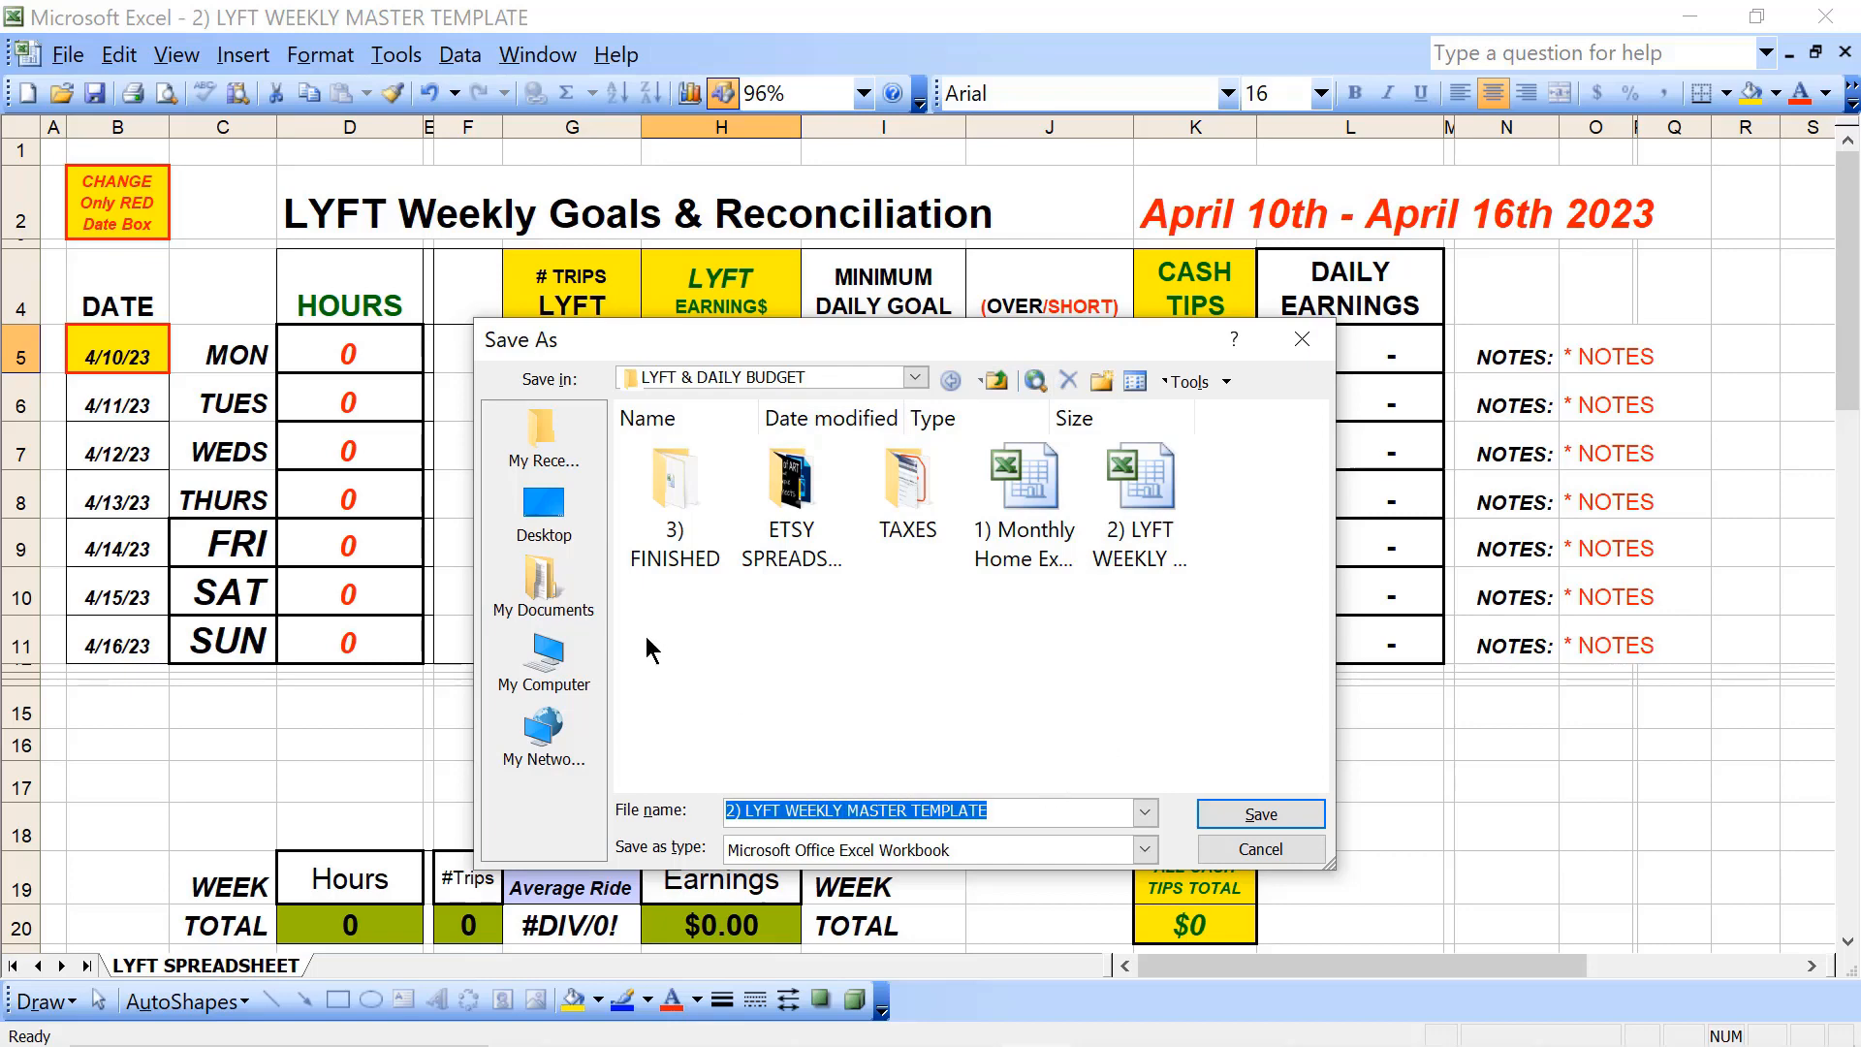
{"action": "left_click", "coordinate": [543, 513]}
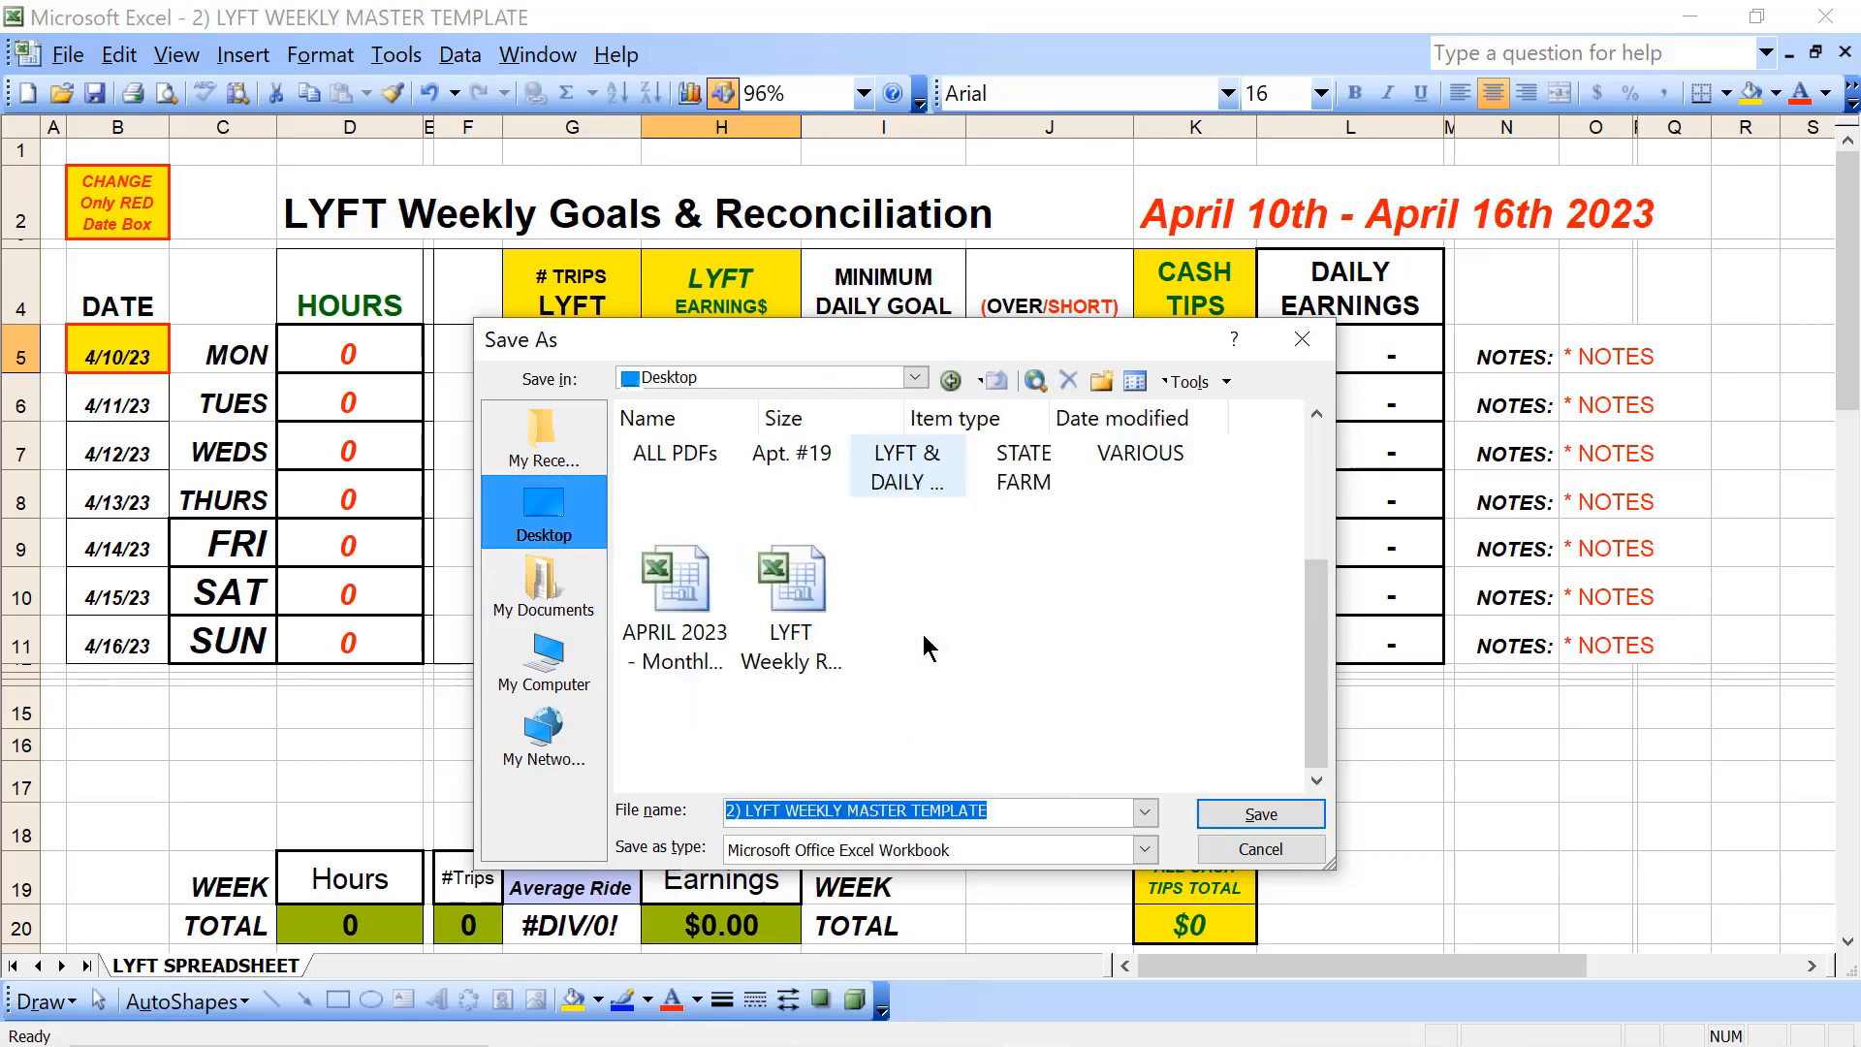
{"action": "left_click", "coordinate": [798, 586]}
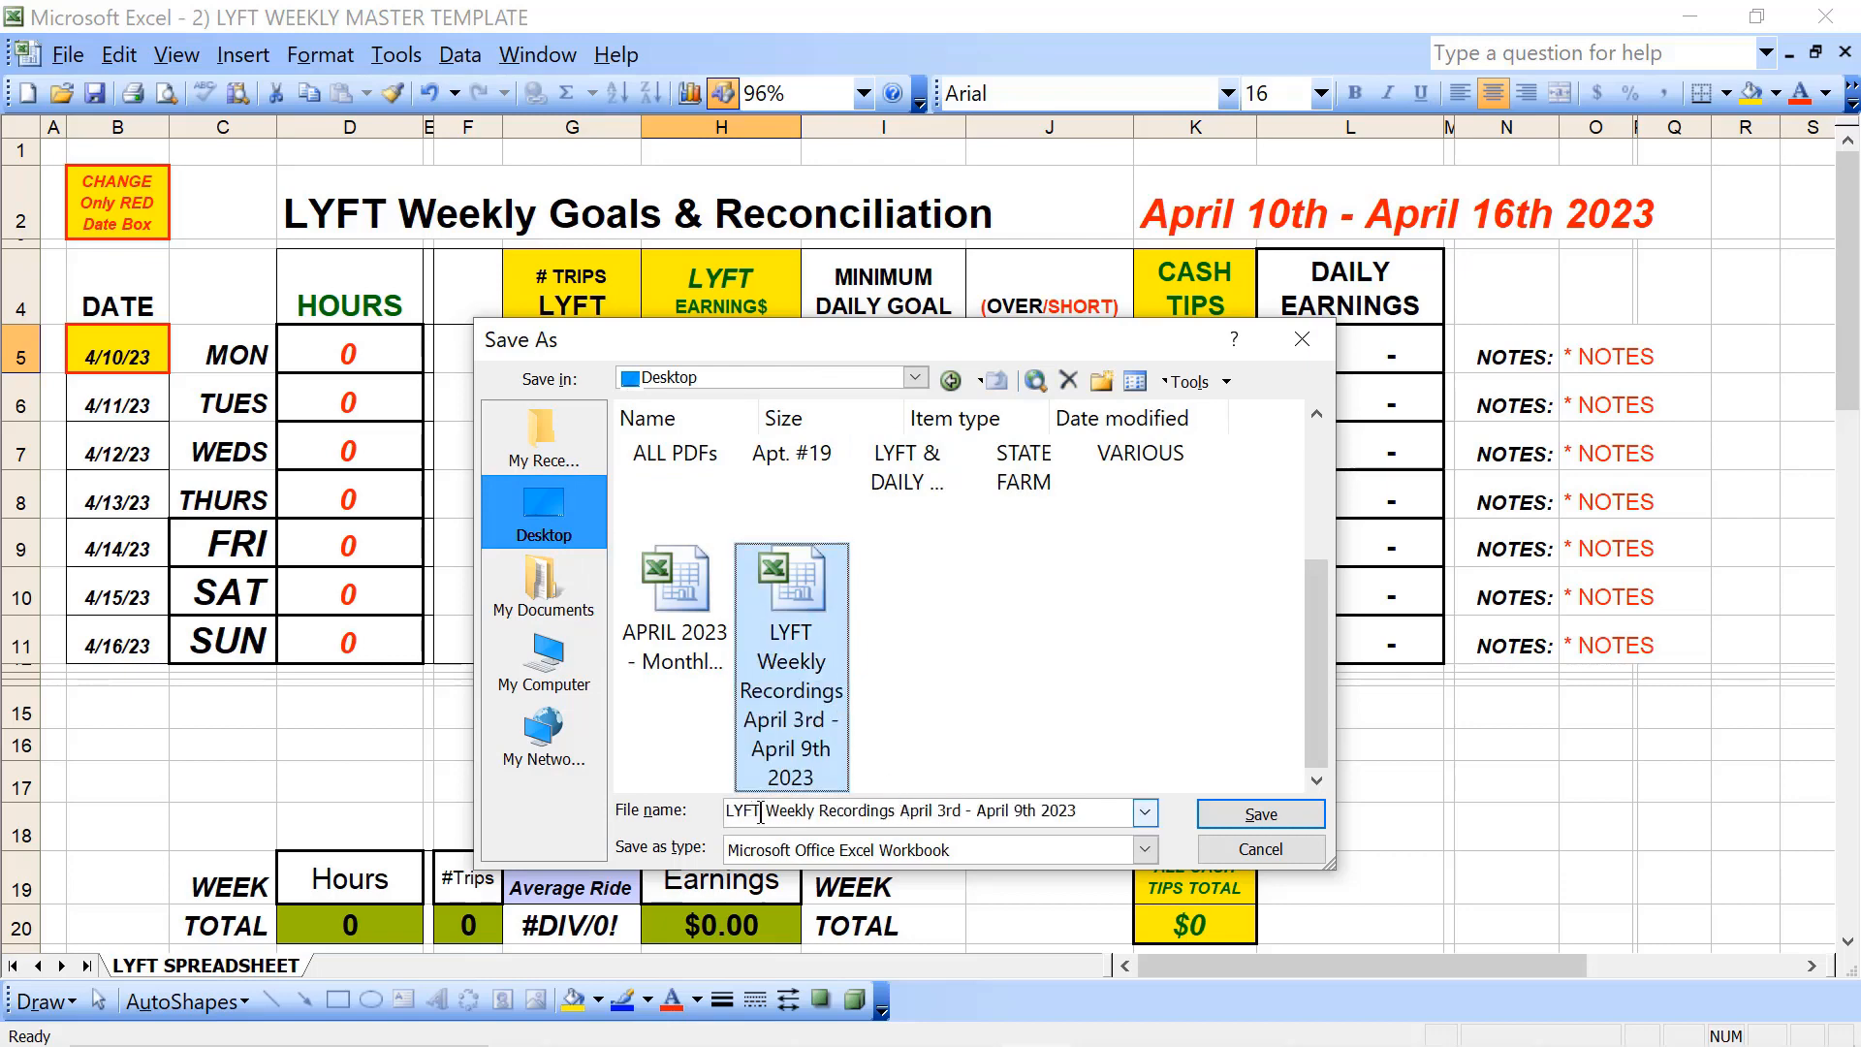
{"action": "left_click", "coordinate": [938, 810]}
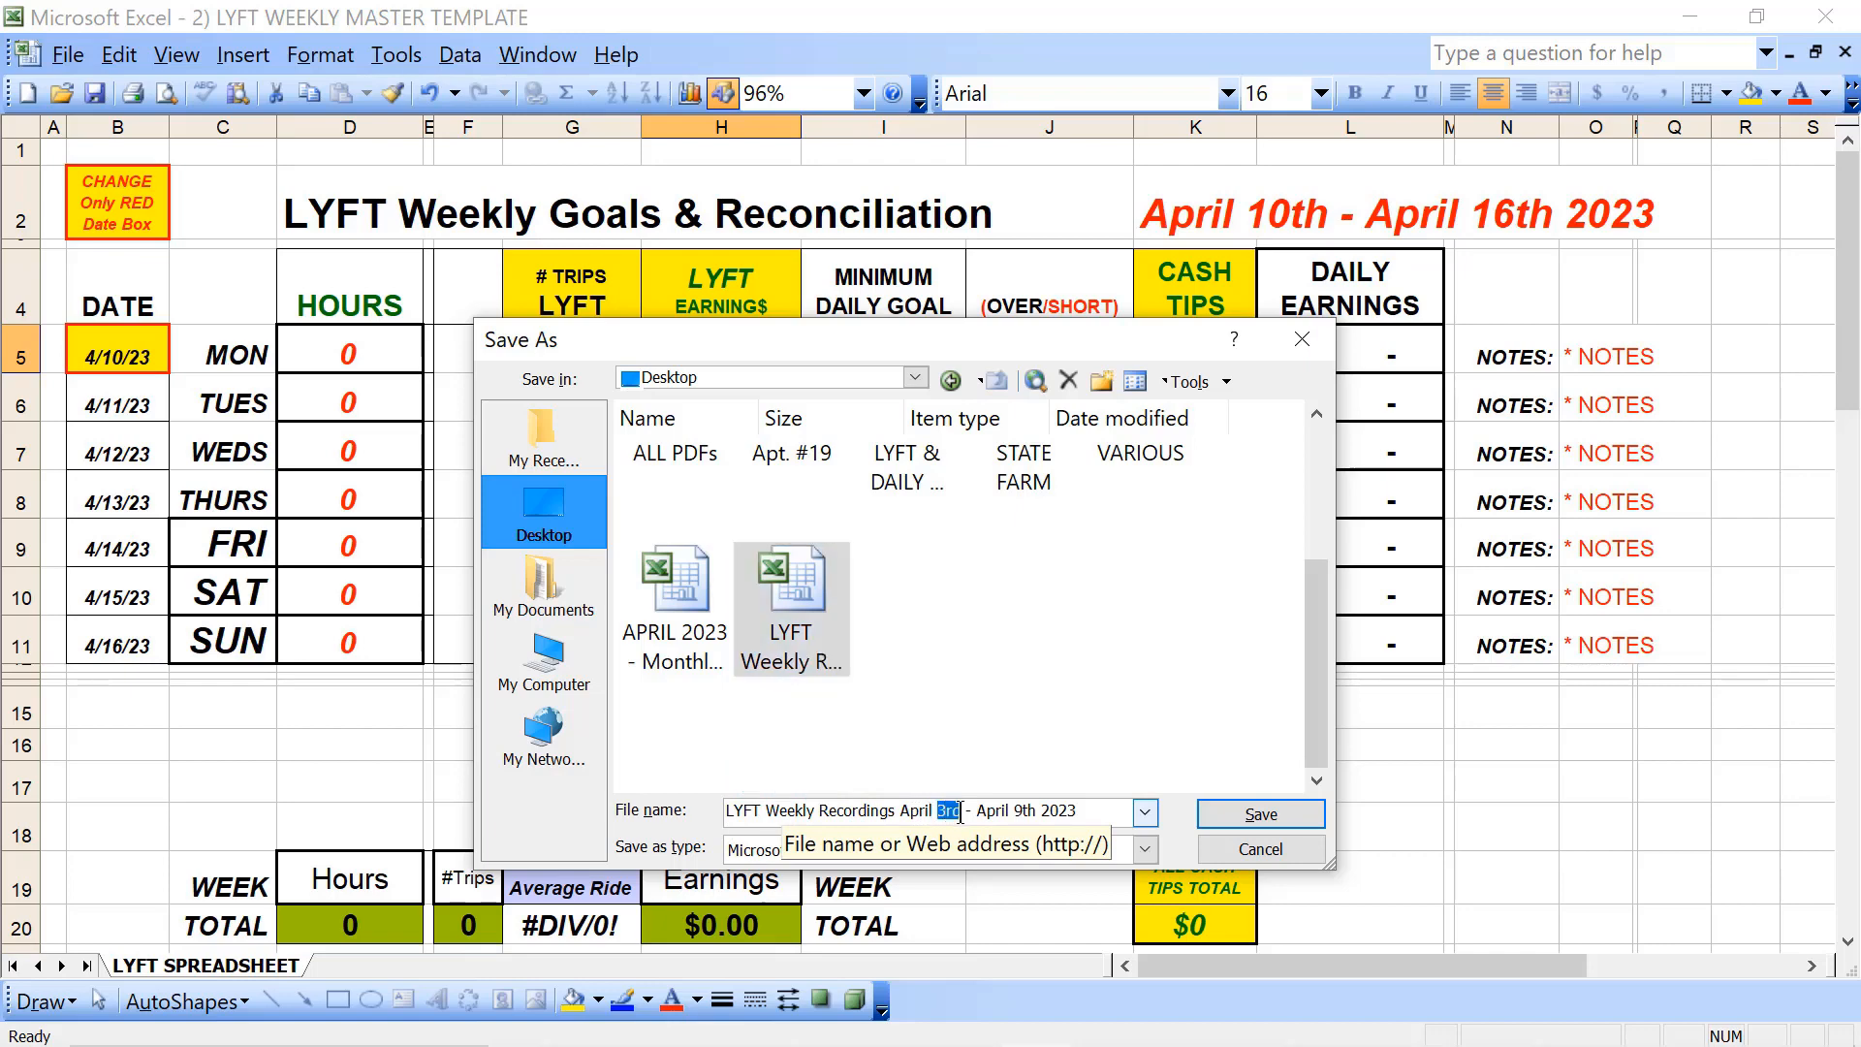
{"action": "type", "text": "10th"}
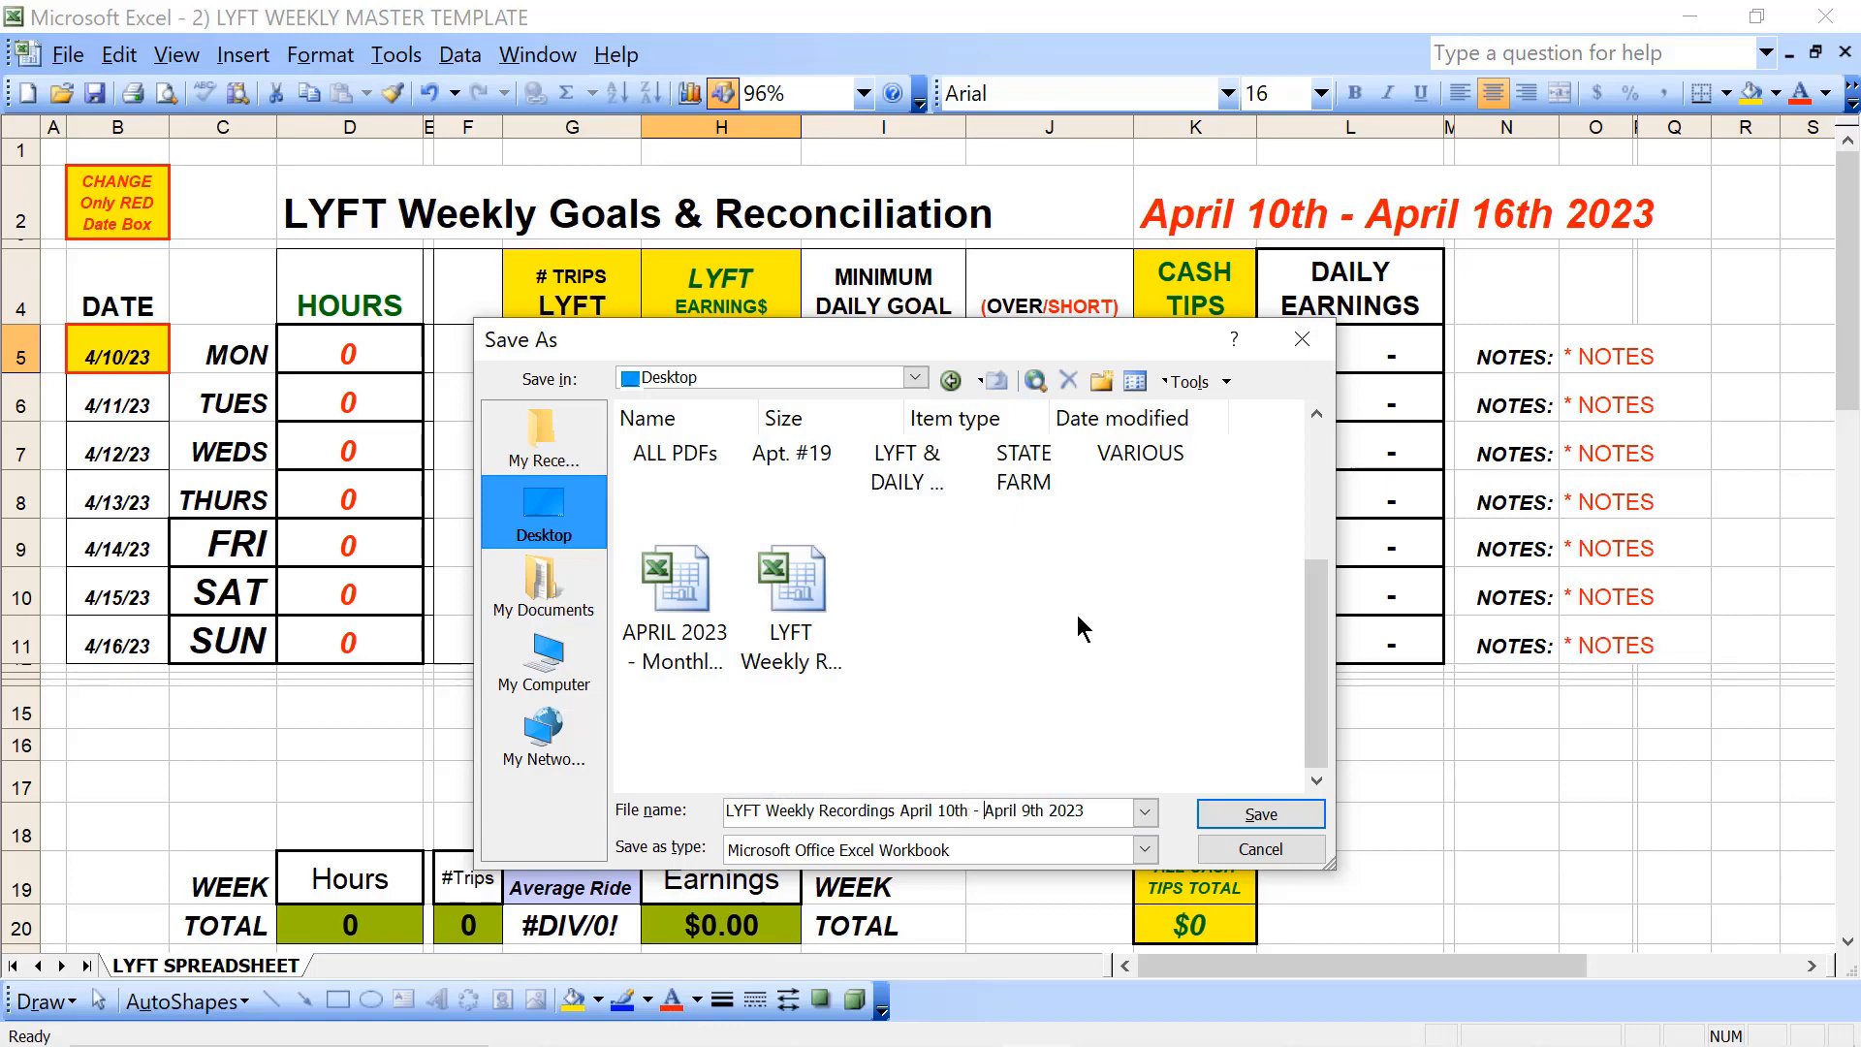
{"action": "key", "text": "ctrl+Right"}
{"action": "key", "text": "shift+Right"}
{"action": "type", "text": "16"}
{"action": "left_click", "coordinate": [1265, 815]}
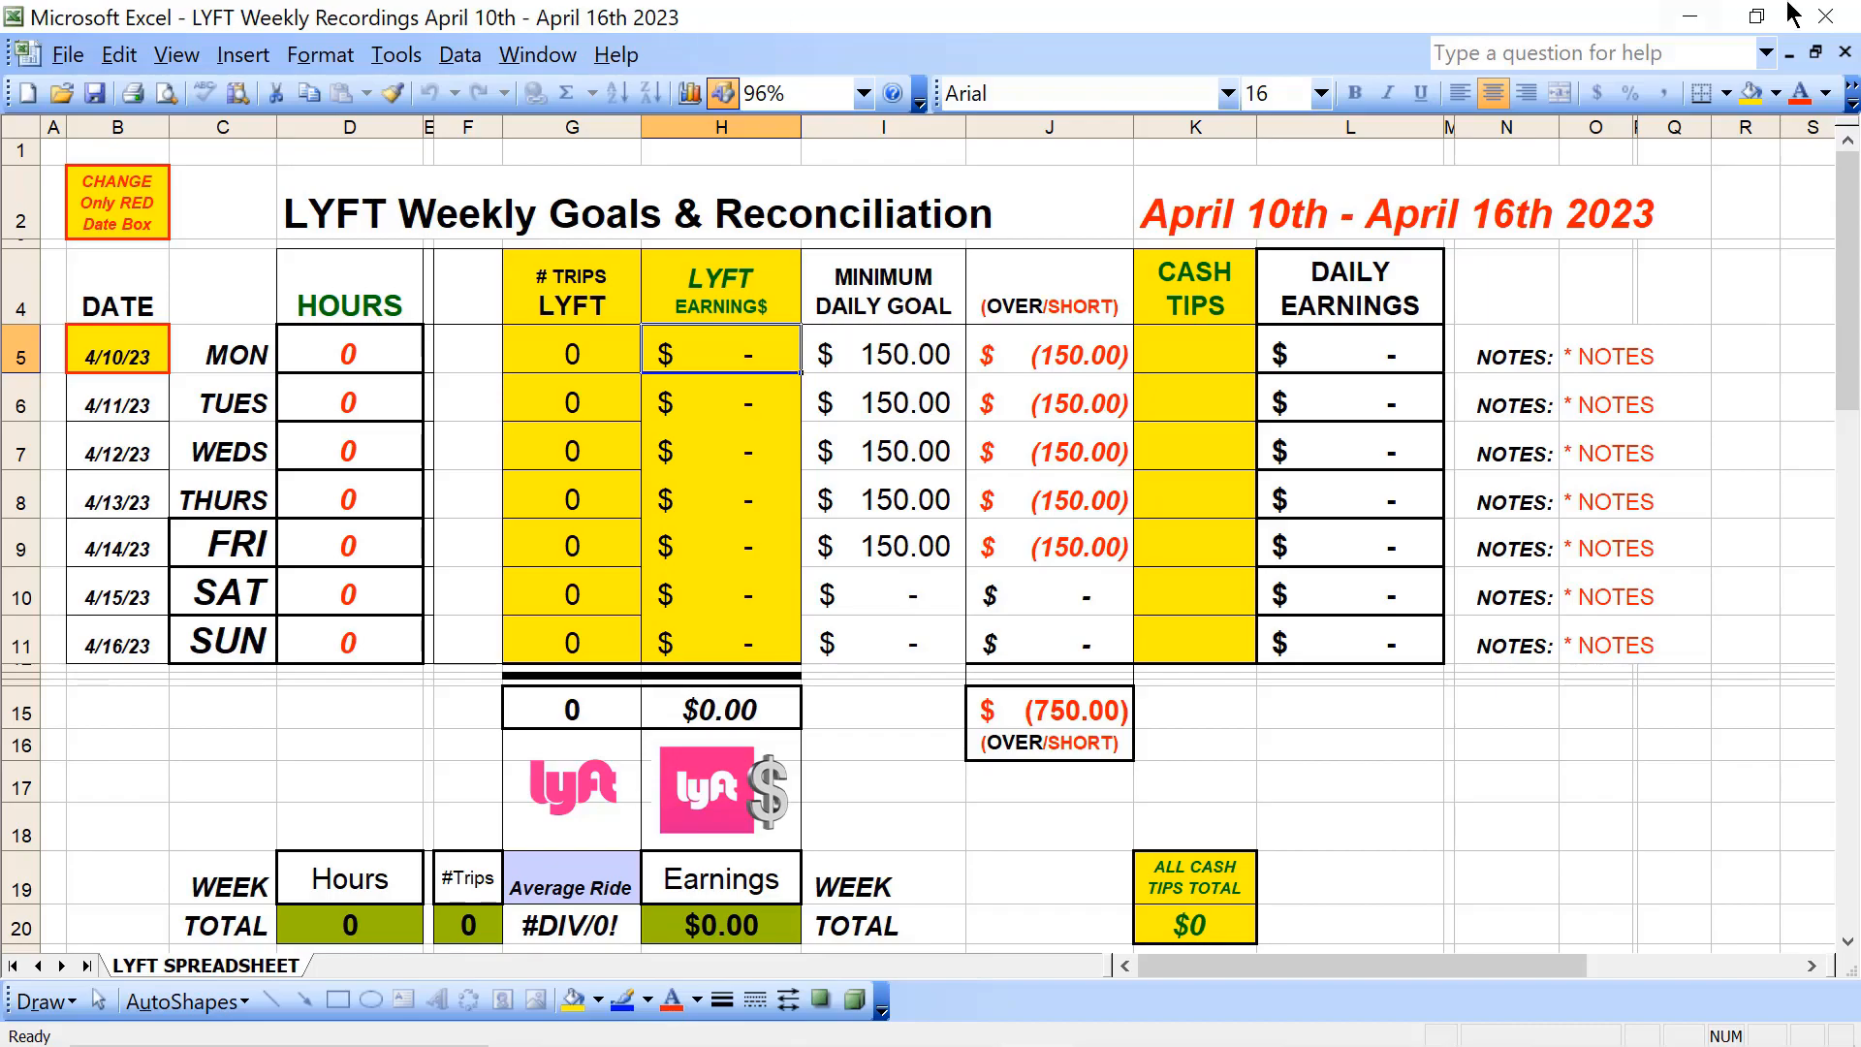
Step: Close the workbook and move the new weekly file on the desktop below the existing LYFT weekly file
{"action": "left_click", "coordinate": [1842, 16]}
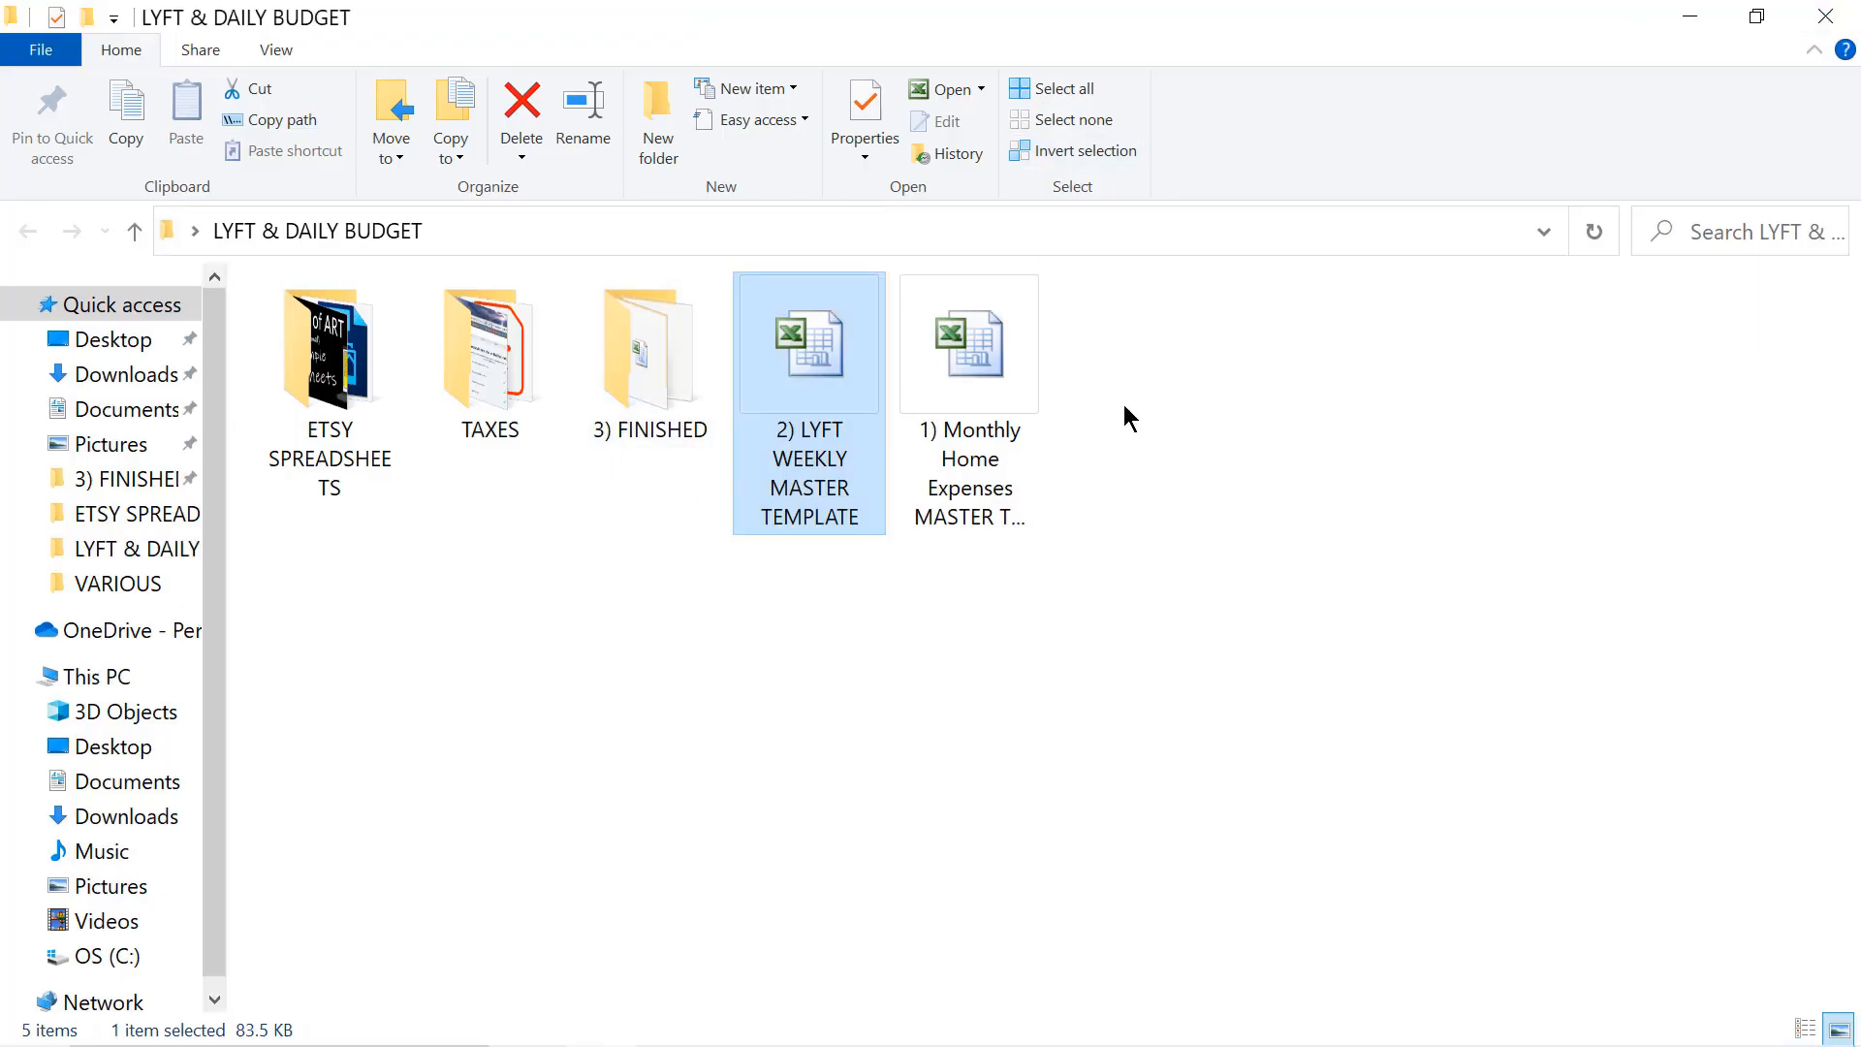
{"action": "left_click", "coordinate": [1690, 16]}
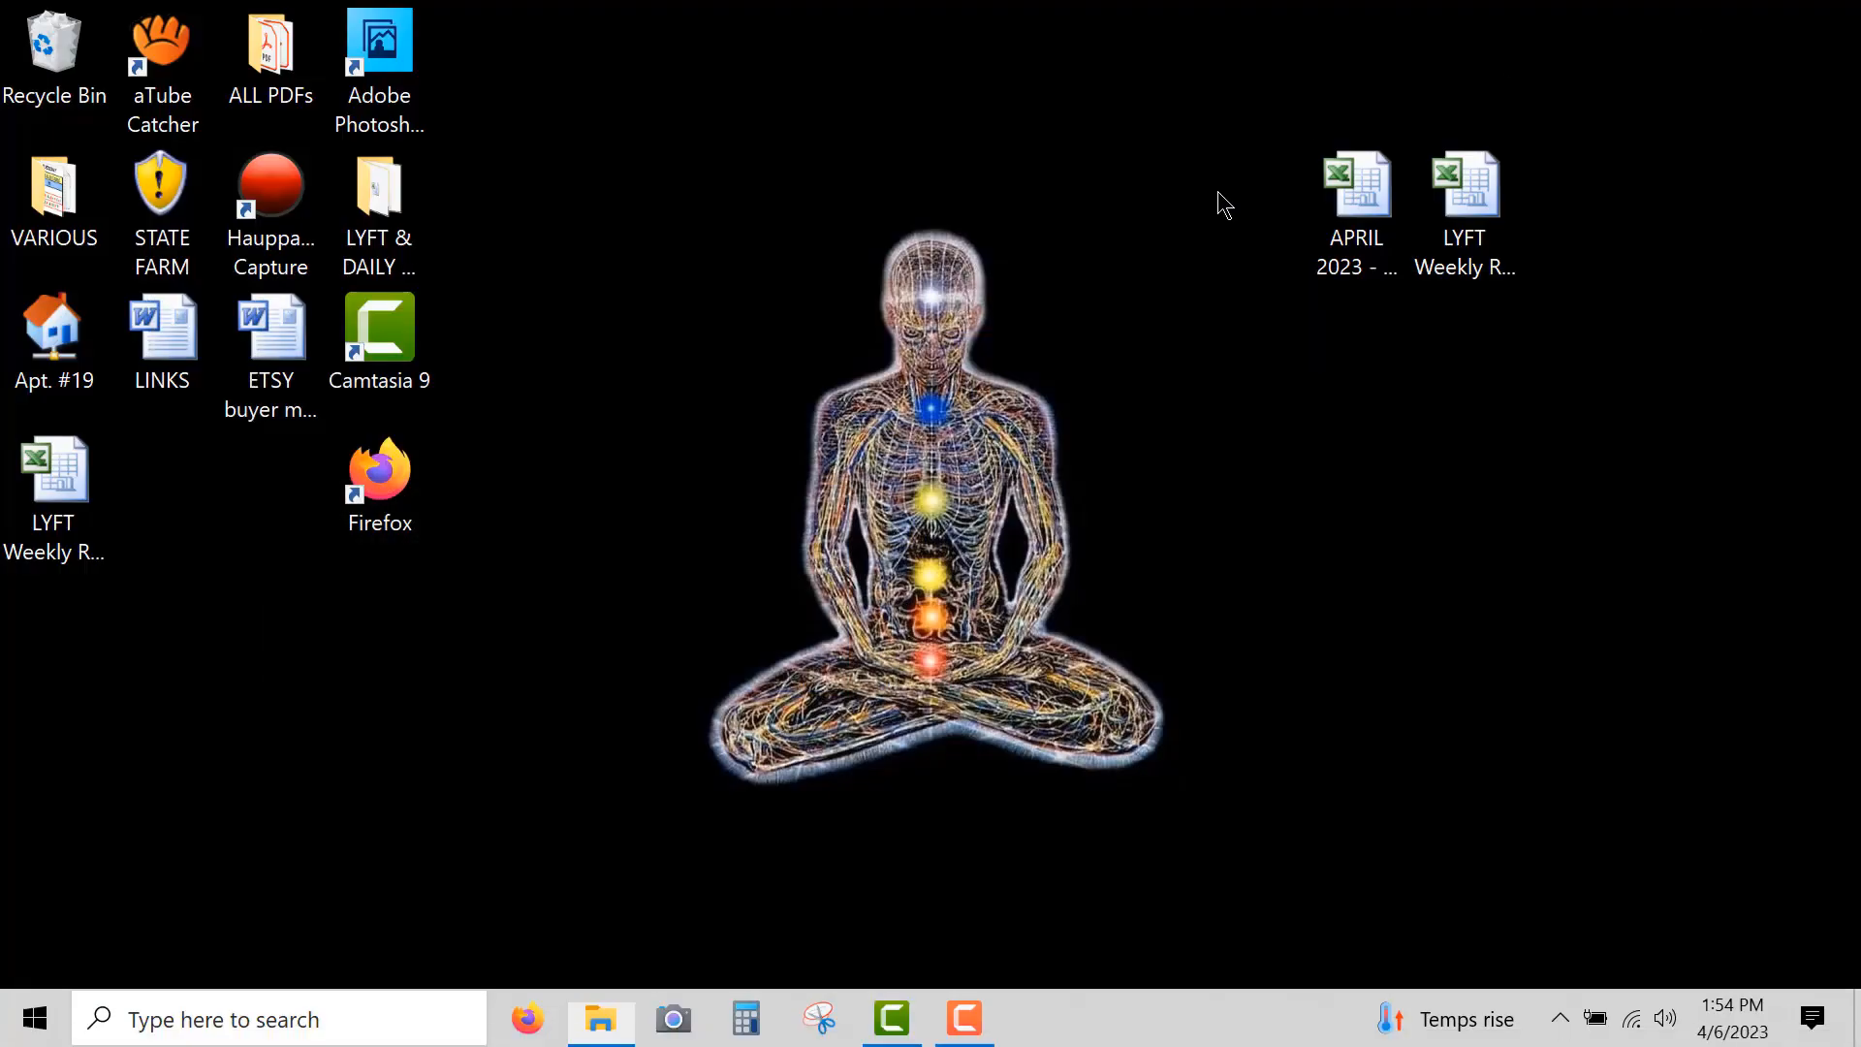
{"action": "left_click_drag", "start_coordinate": [53, 494], "coordinate": [1449, 407]}
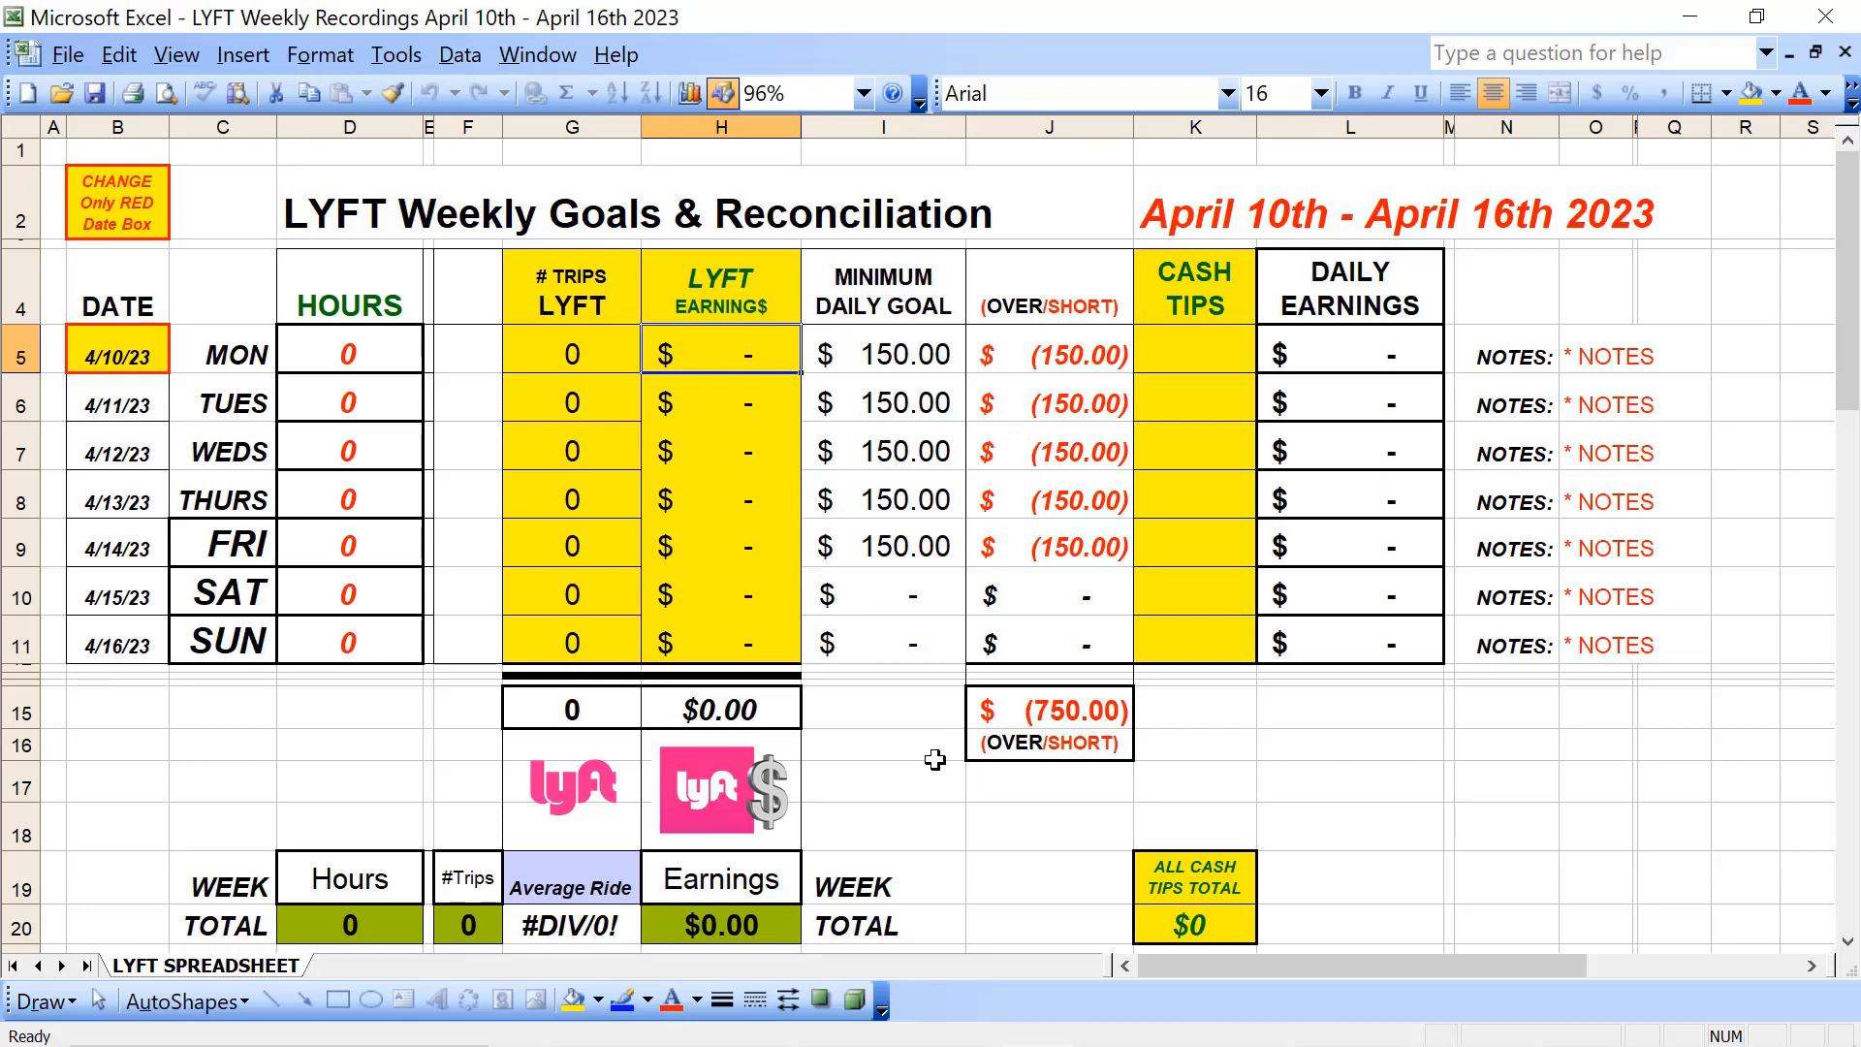
Step: In the April 10th - April 16th workbook, enter Monday's Lyft earnings of 151.5 and 15 trips
{"action": "type", "text": "151.5"}
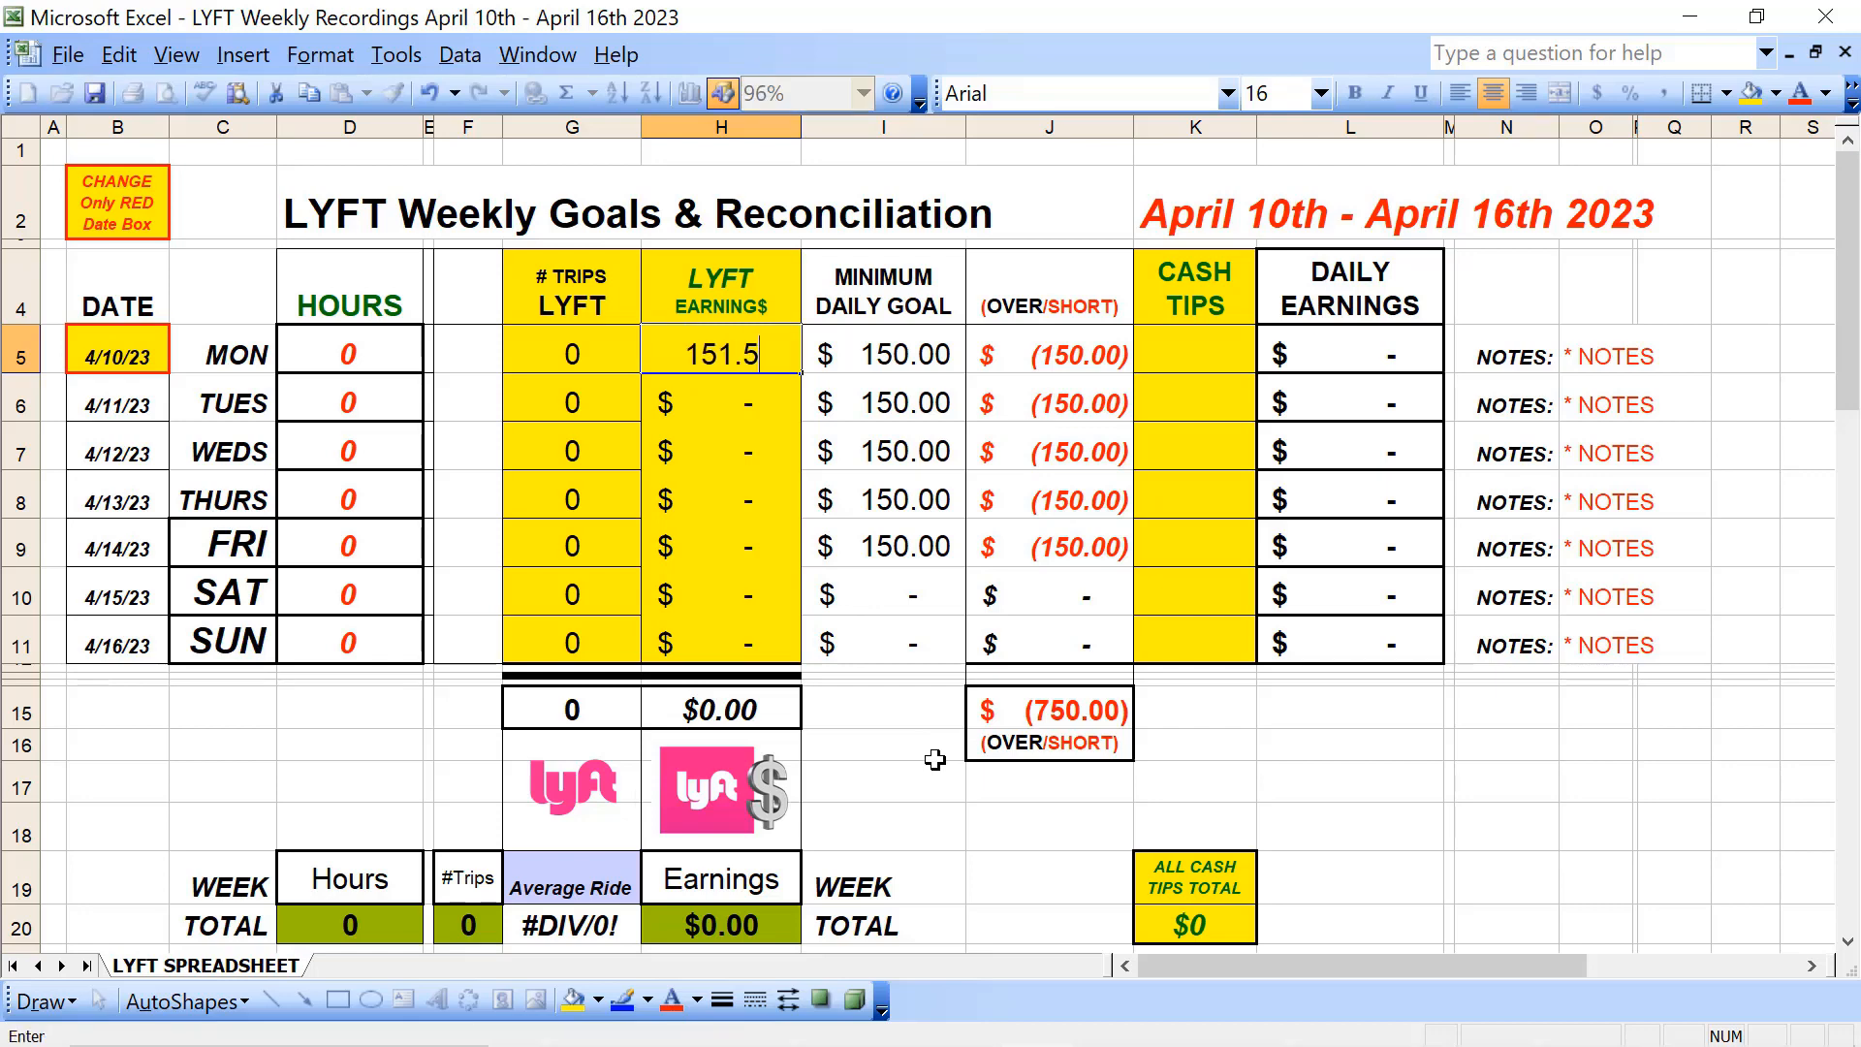
{"action": "key", "text": "Left"}
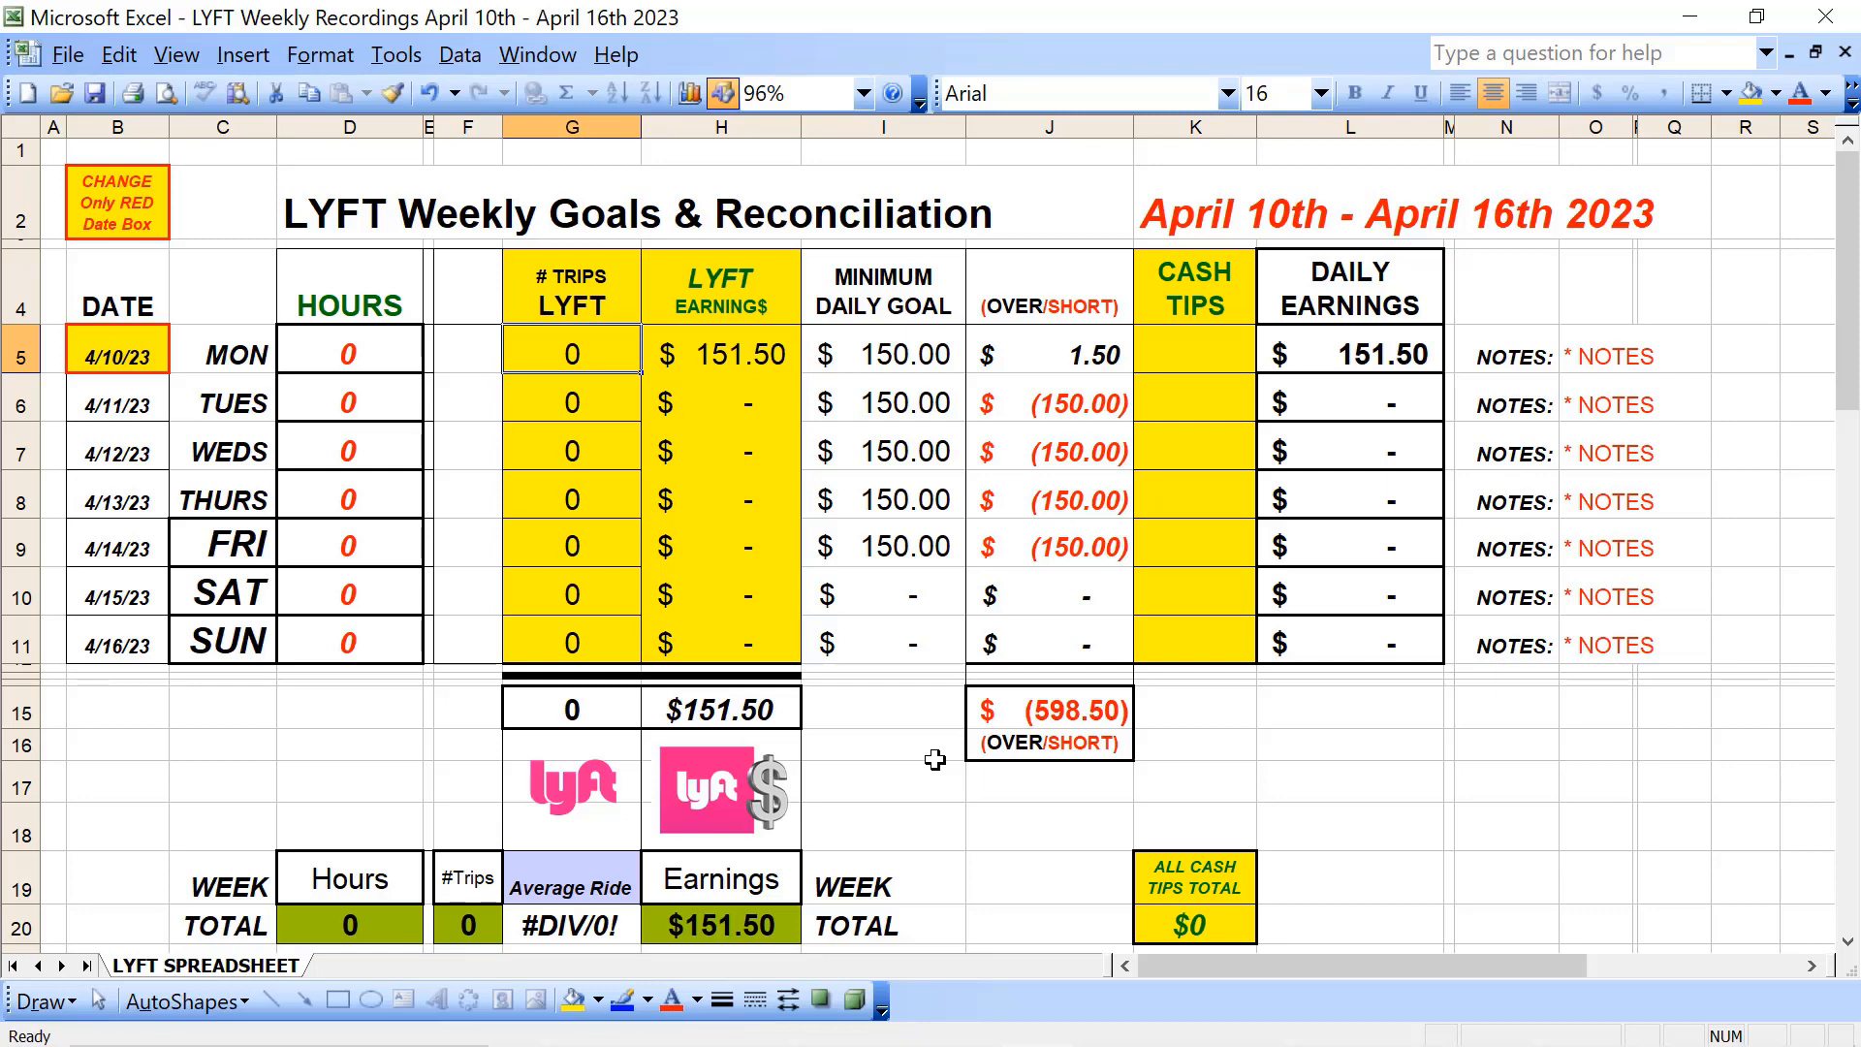
{"action": "type", "text": "15"}
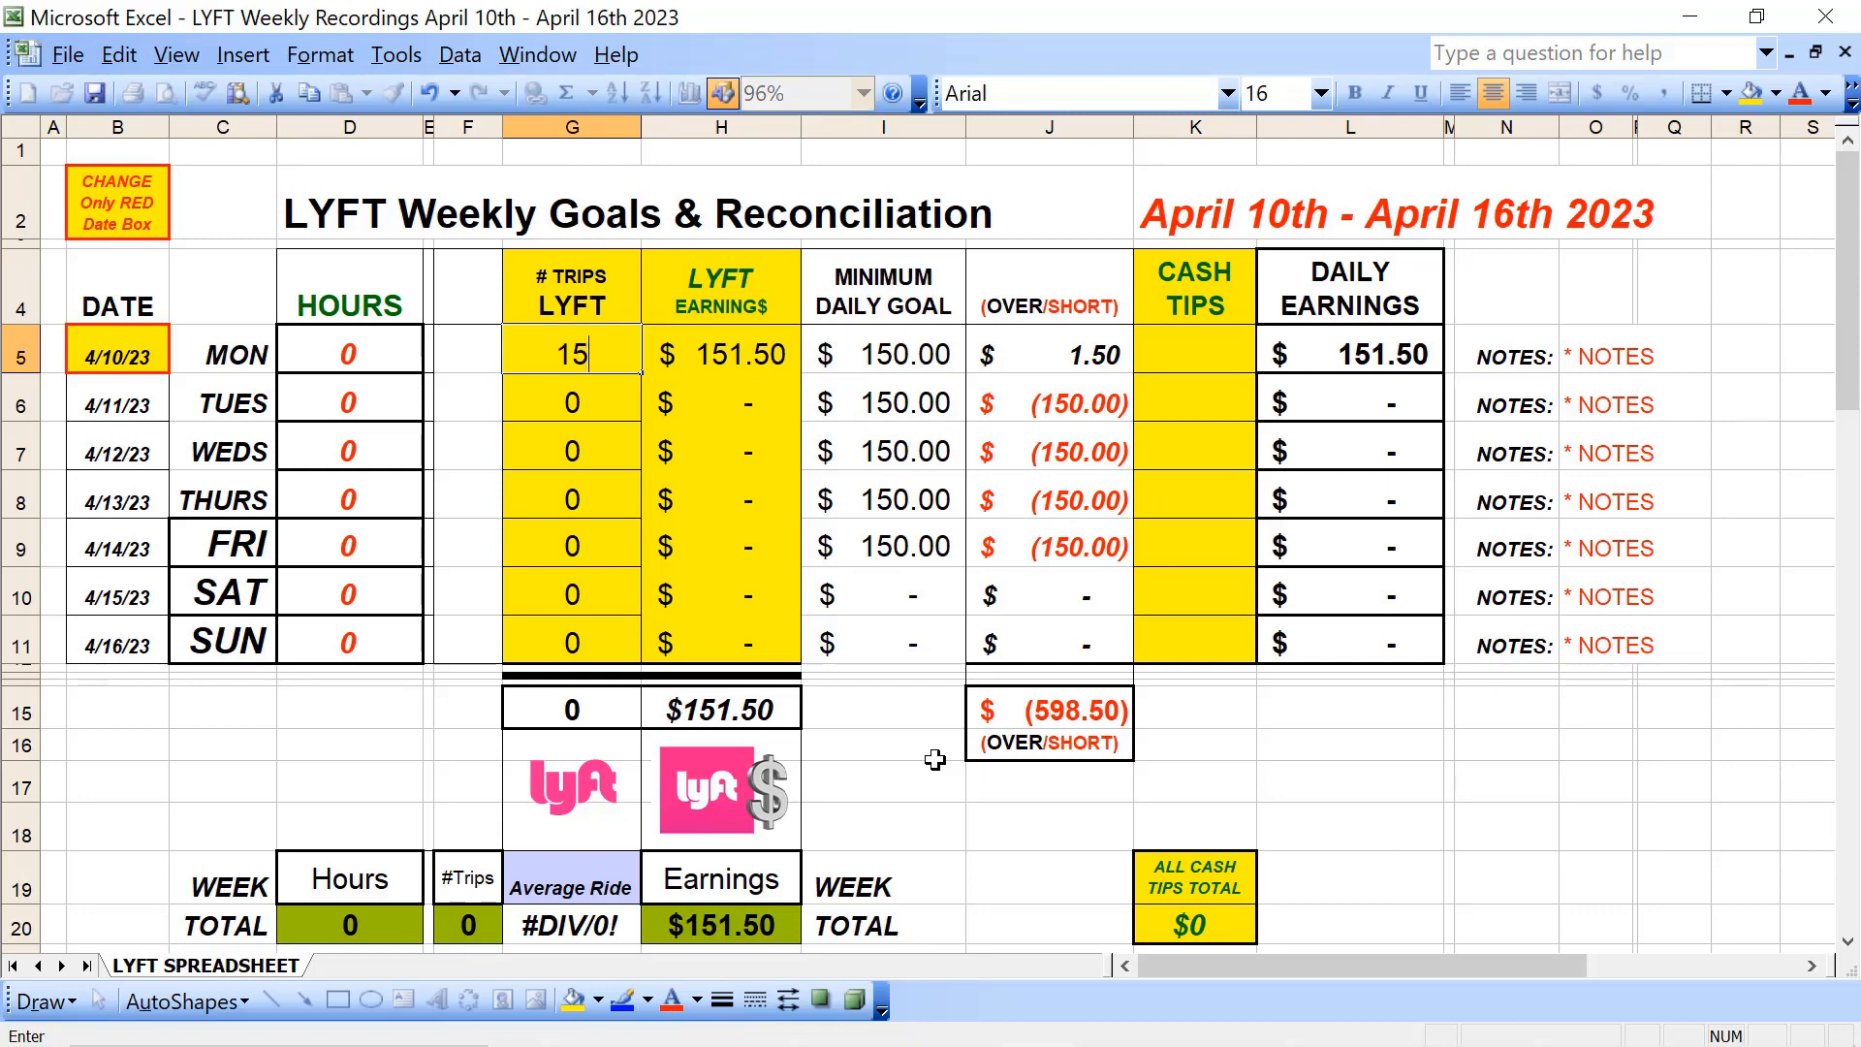
Step: Enter 7.5 hours and 4 dollars in cash tips for Monday
{"action": "key", "text": "Left"}
{"action": "key", "text": "Left"}
{"action": "key", "text": "Left"}
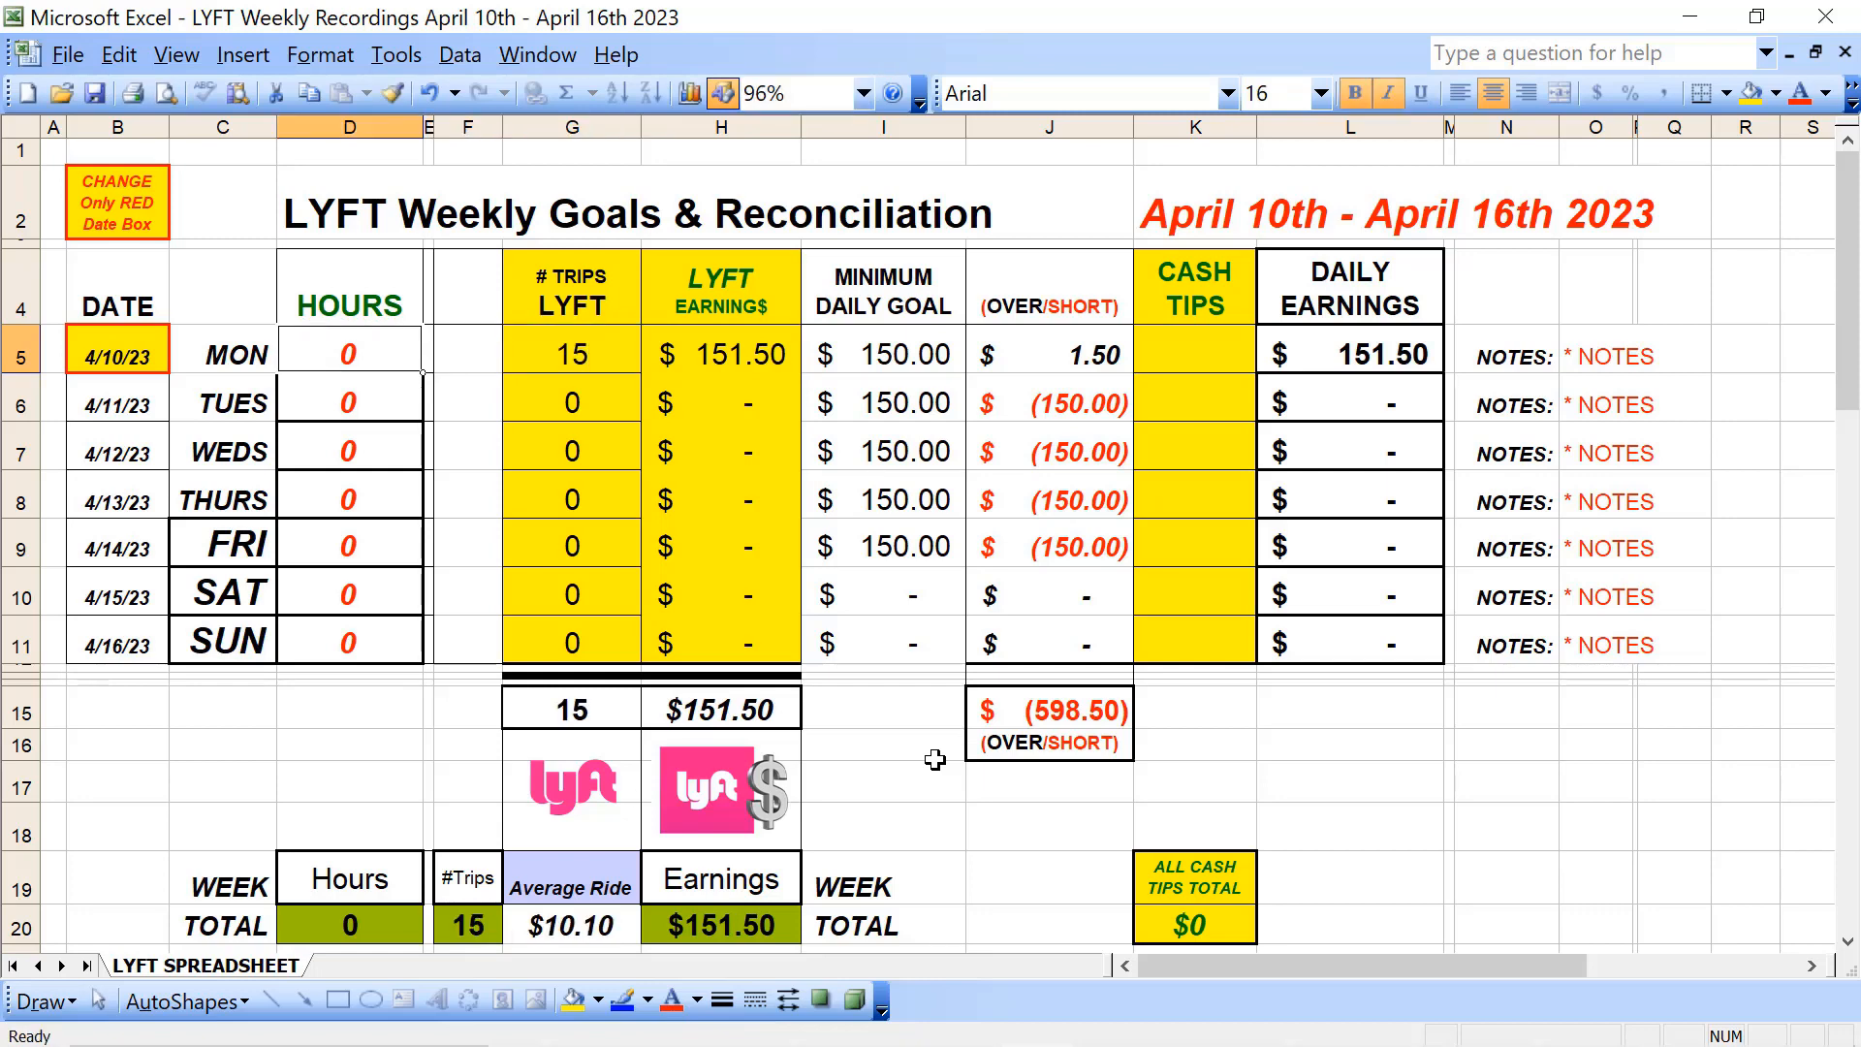
{"action": "type", "text": "7.5"}
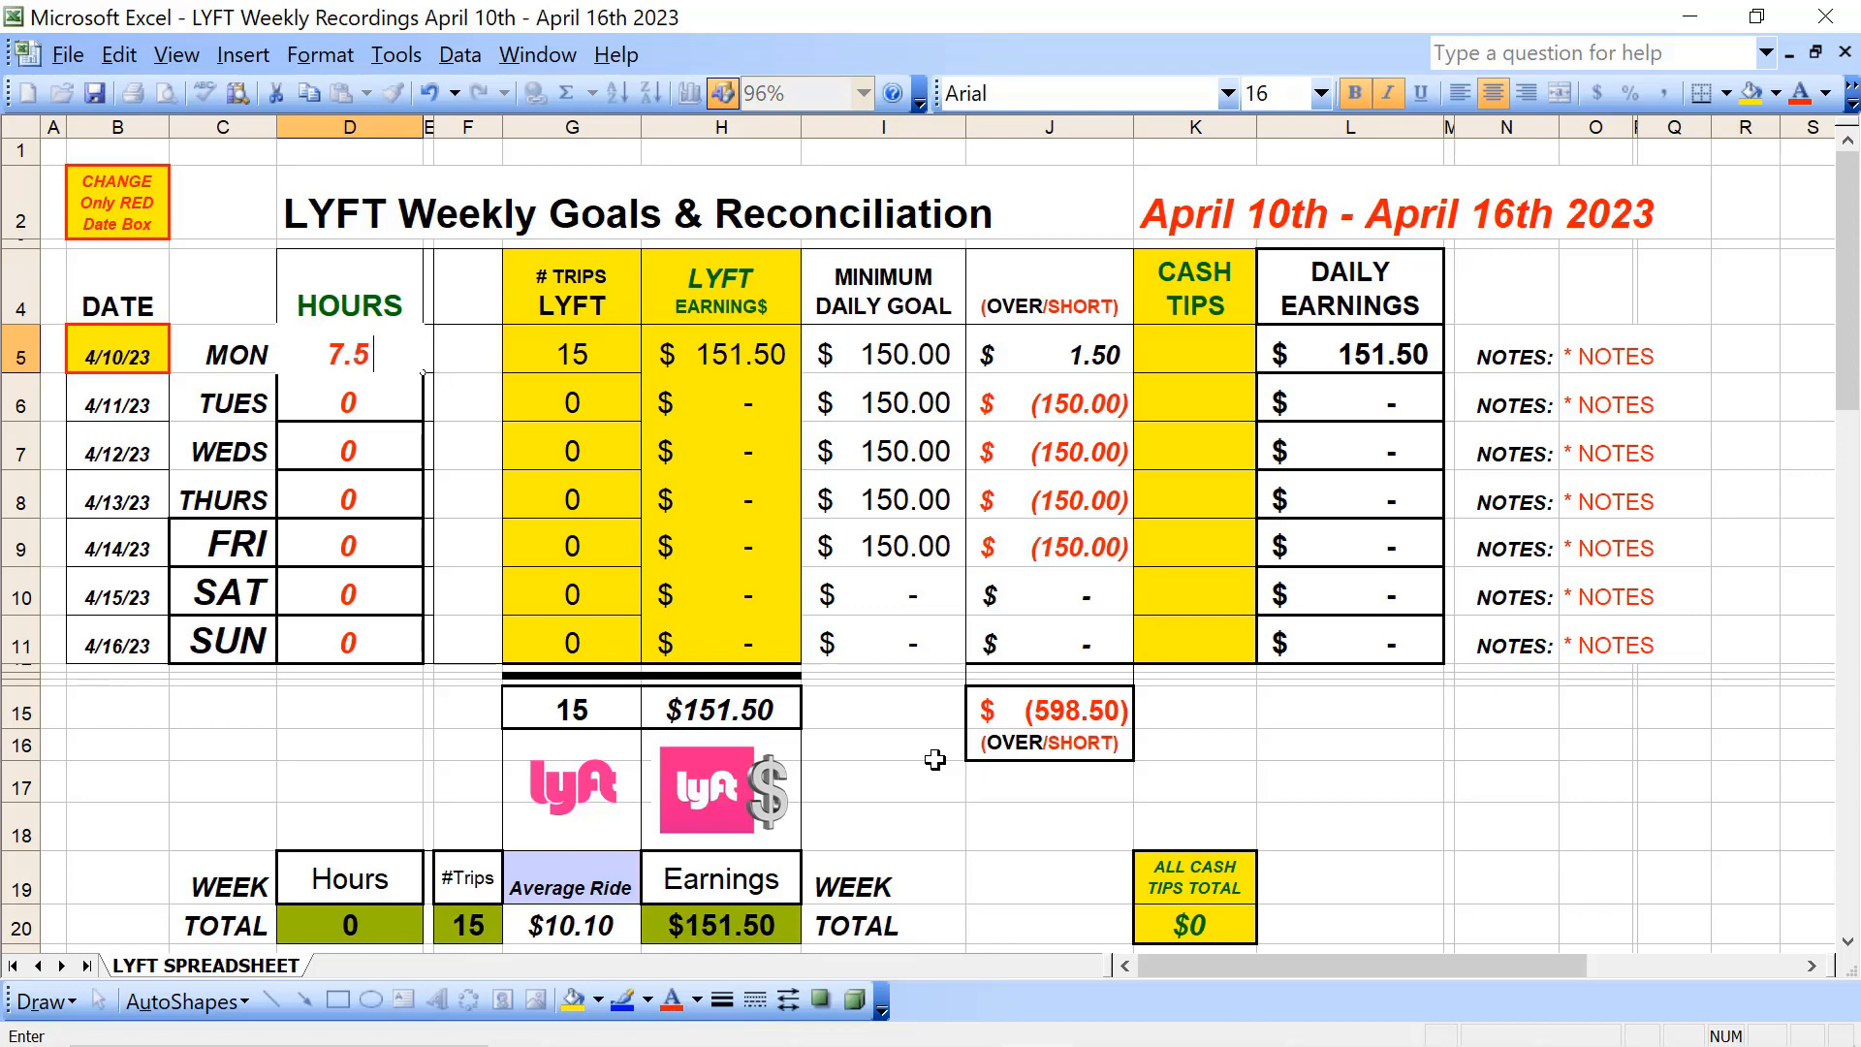
{"action": "key", "text": "Right"}
{"action": "key", "text": "Right"}
{"action": "key", "text": "Right"}
{"action": "key", "text": "Right"}
{"action": "key", "text": "Right"}
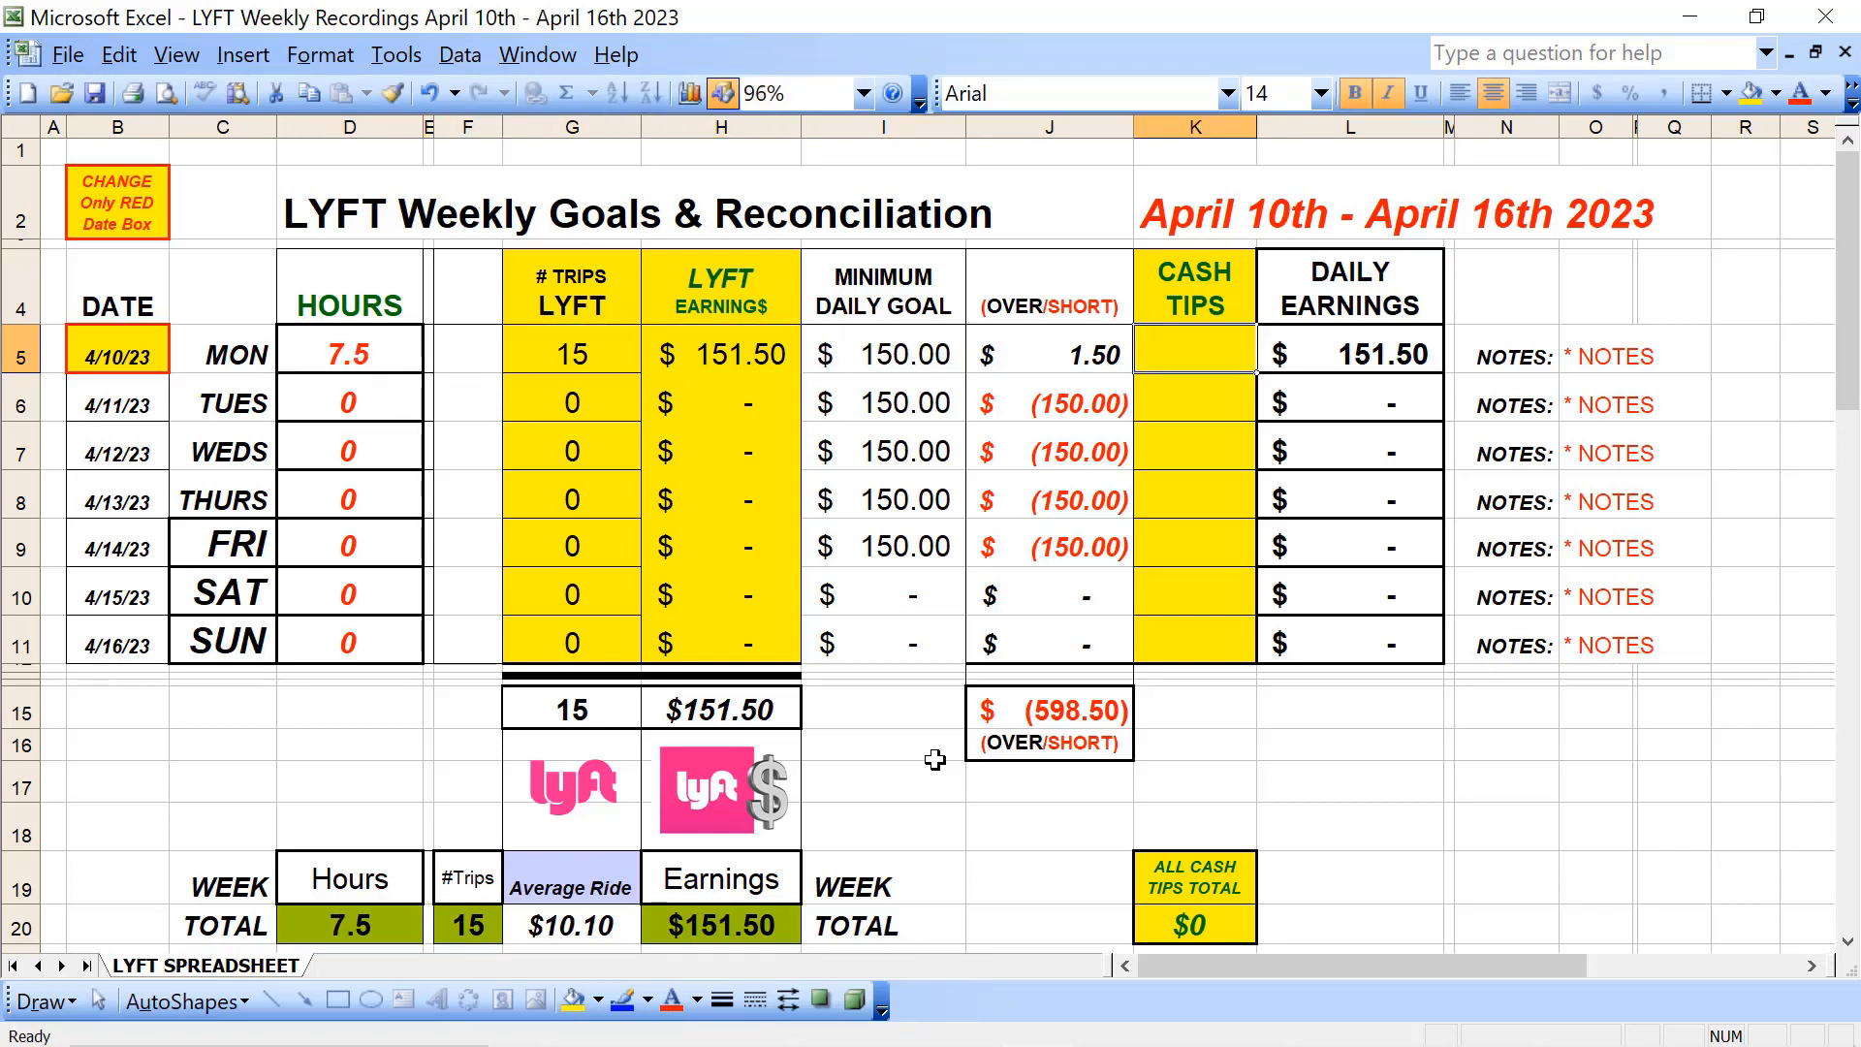
{"action": "type", "text": "4"}
{"action": "key", "text": "Return"}
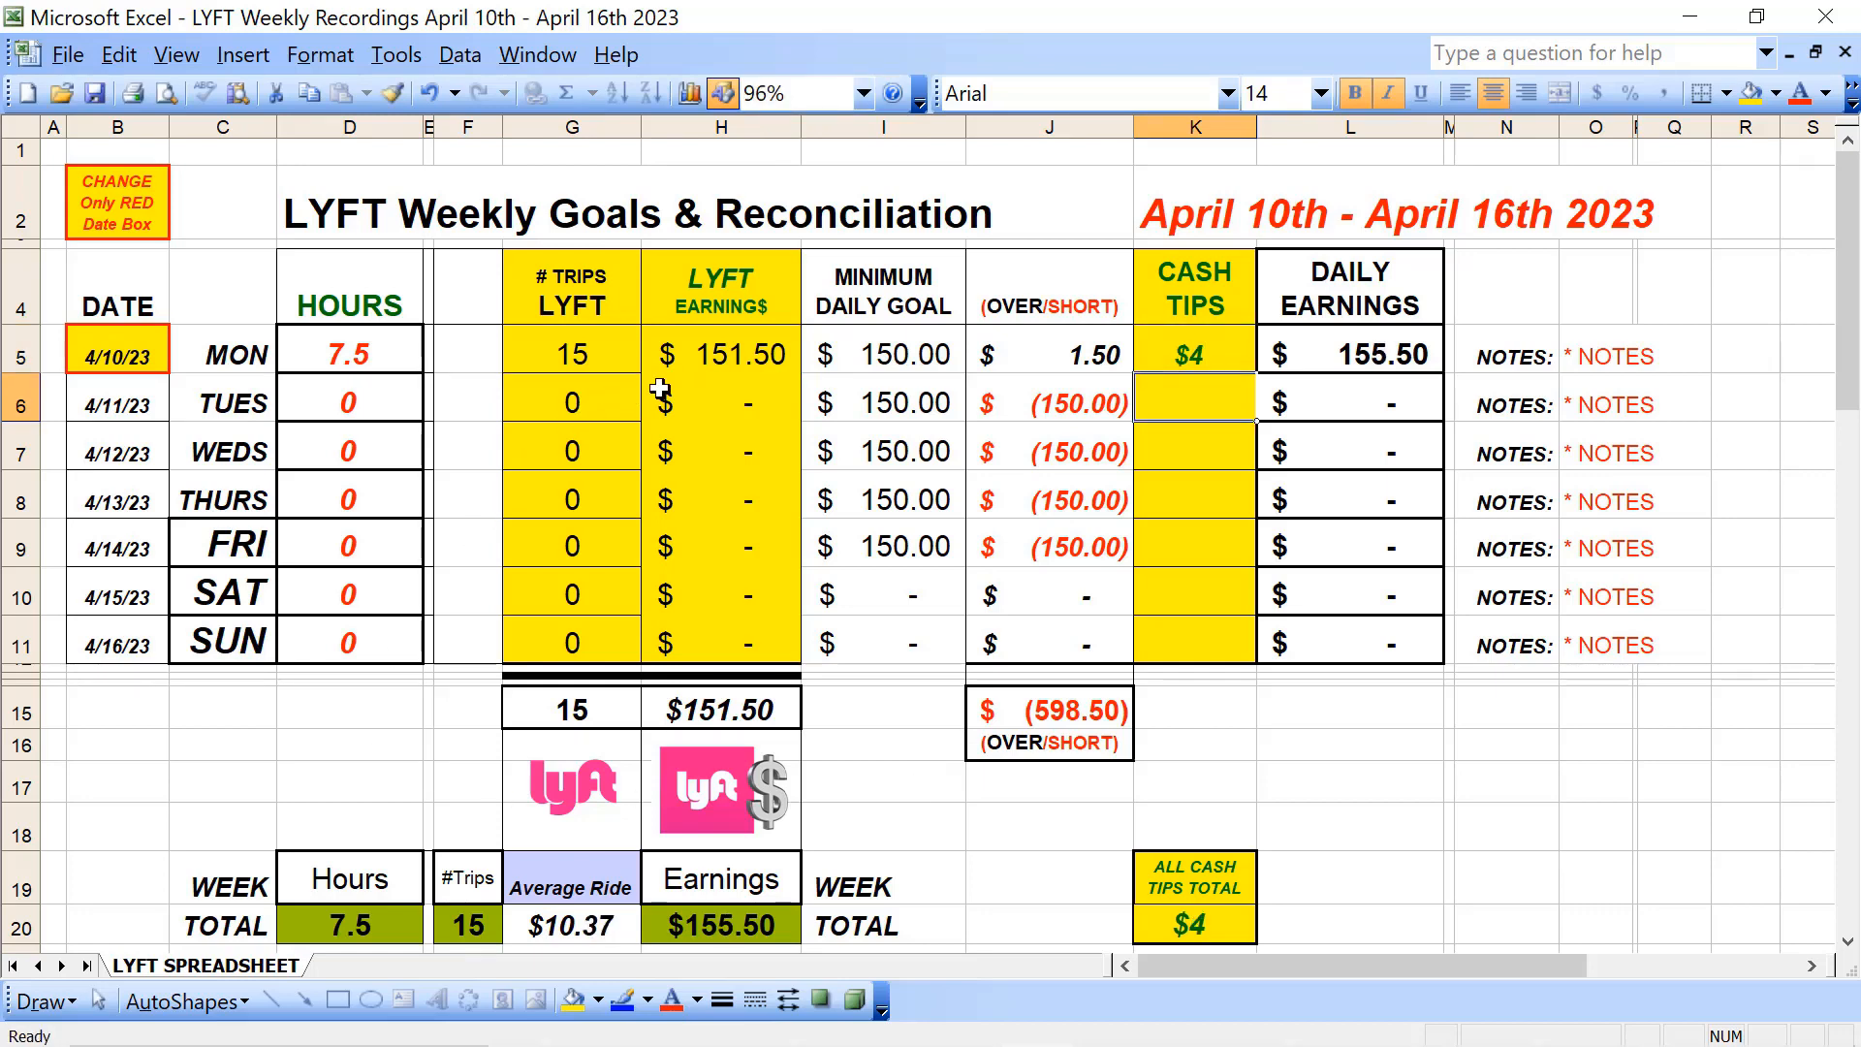
Step: Open the Monthly Home Expenses master template from the LYFT & DAILY BUDGET folder to its 25 Day GOAL LOG sheet
{"action": "left_click", "coordinate": [736, 398]}
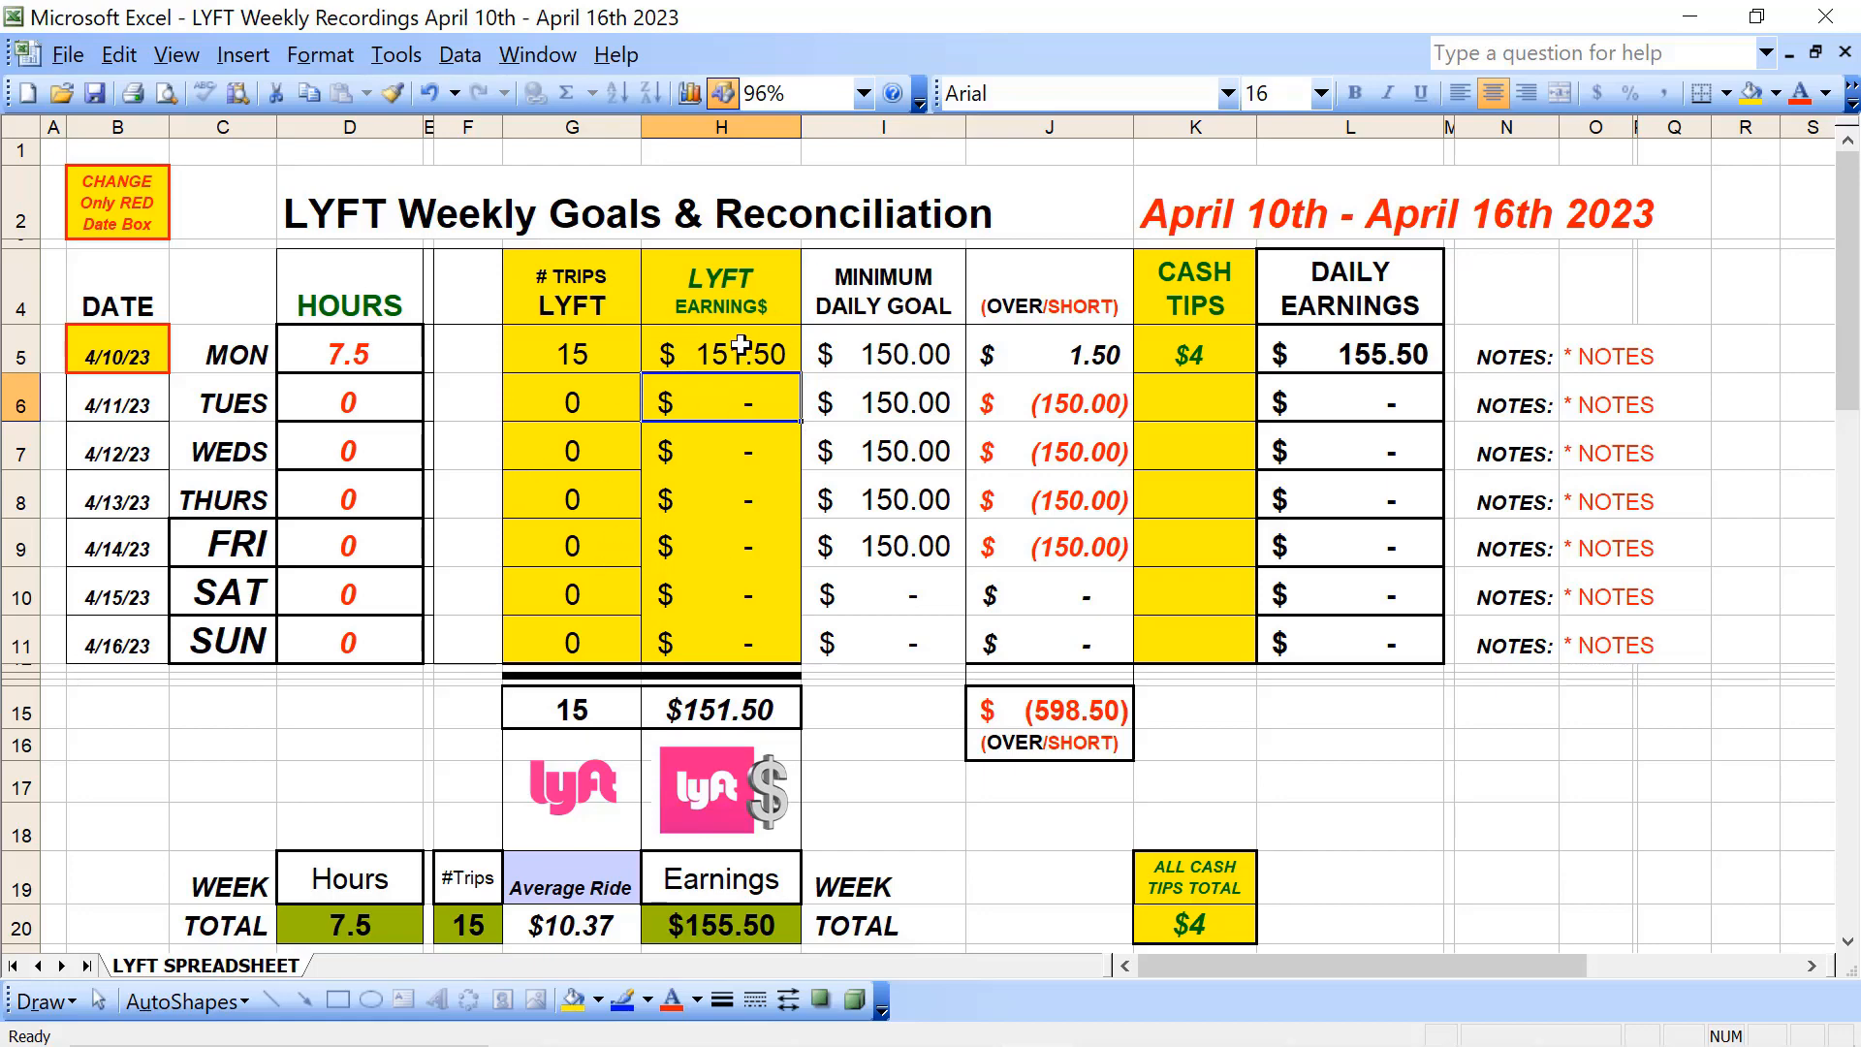
{"action": "left_click", "coordinate": [1690, 16]}
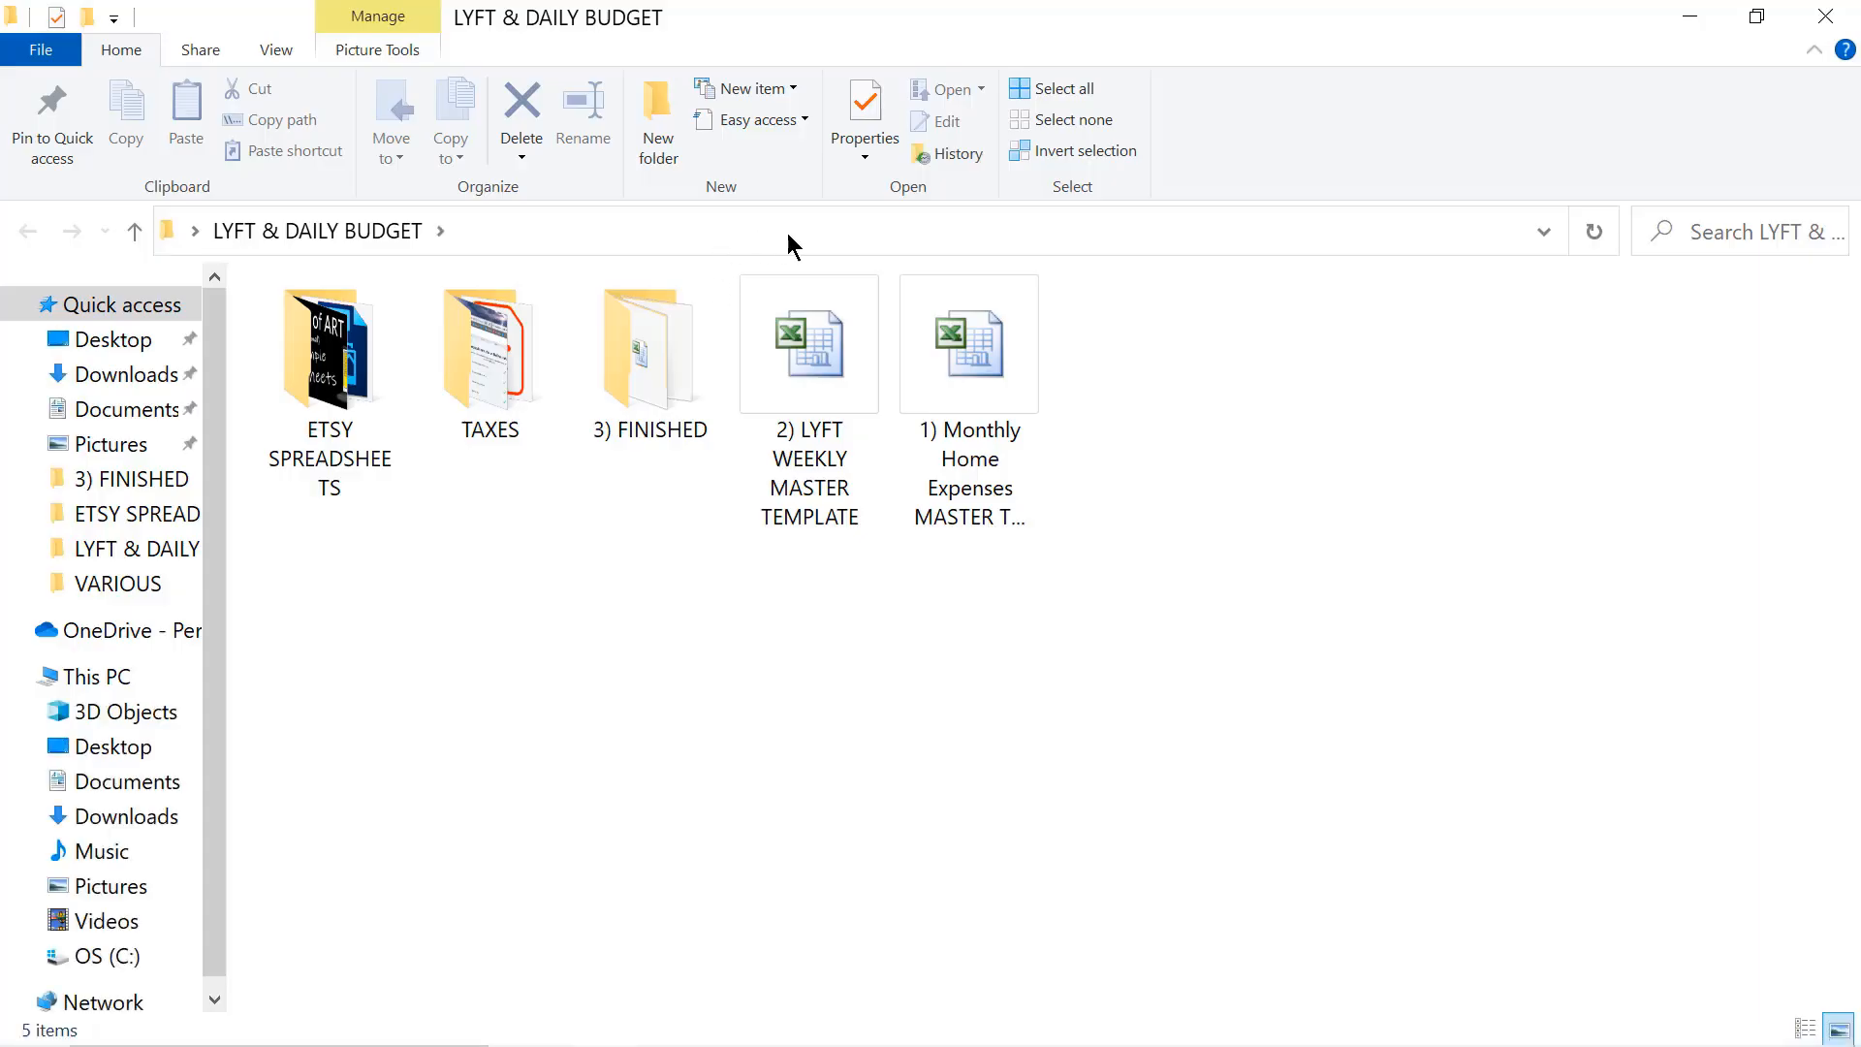
{"action": "double_click", "coordinate": [984, 357]}
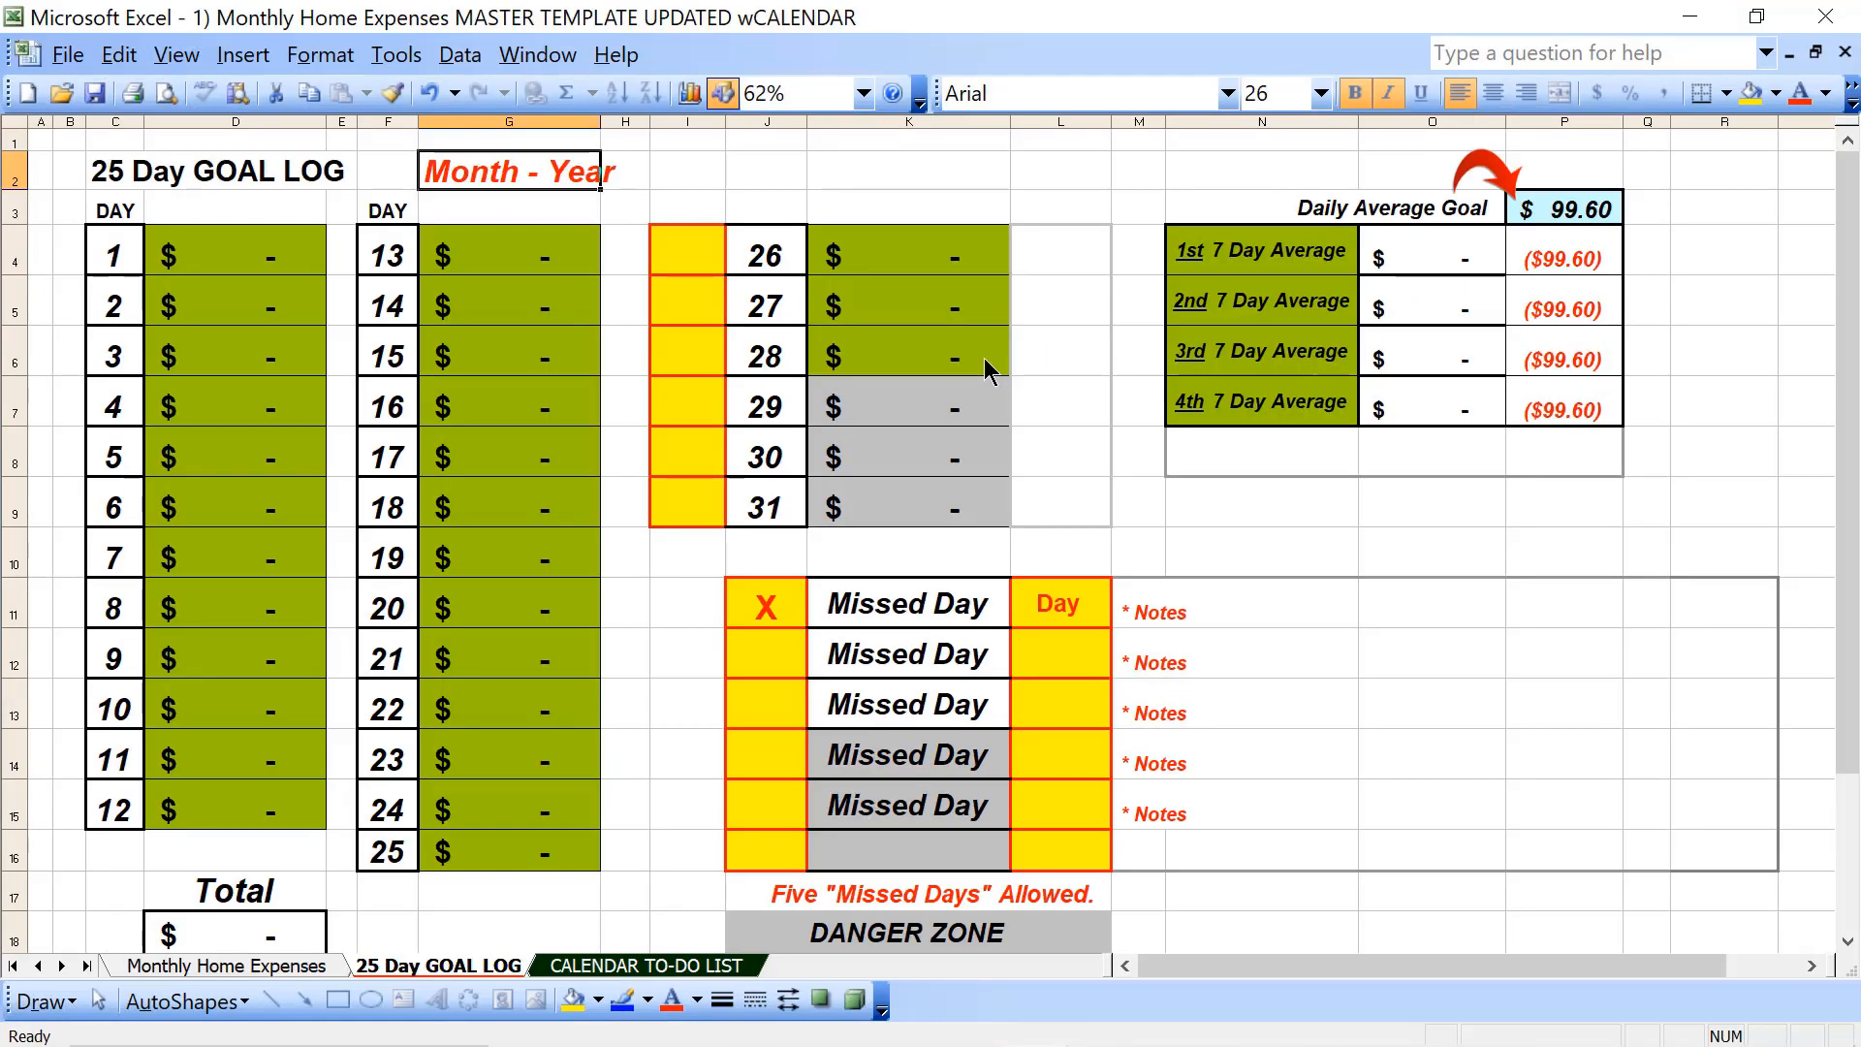
{"action": "left_click", "coordinate": [238, 256]}
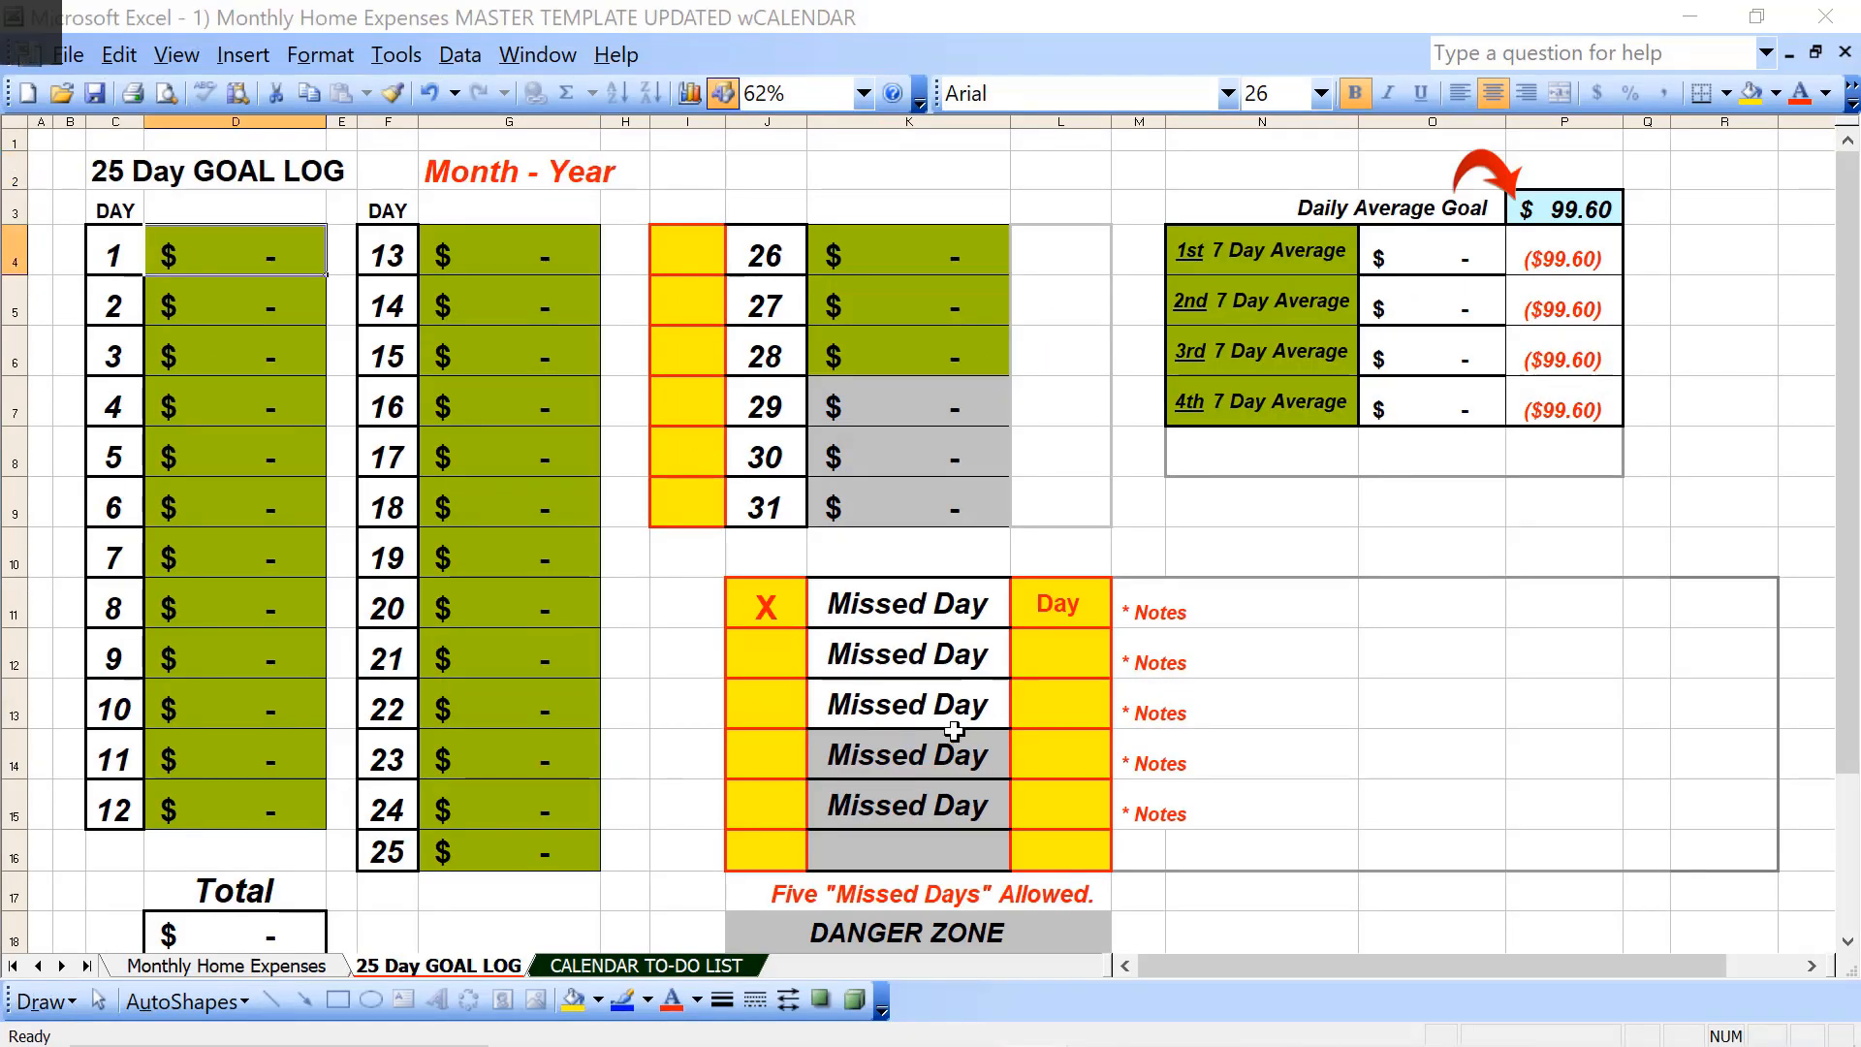
{"action": "key", "text": "alt+Tab"}
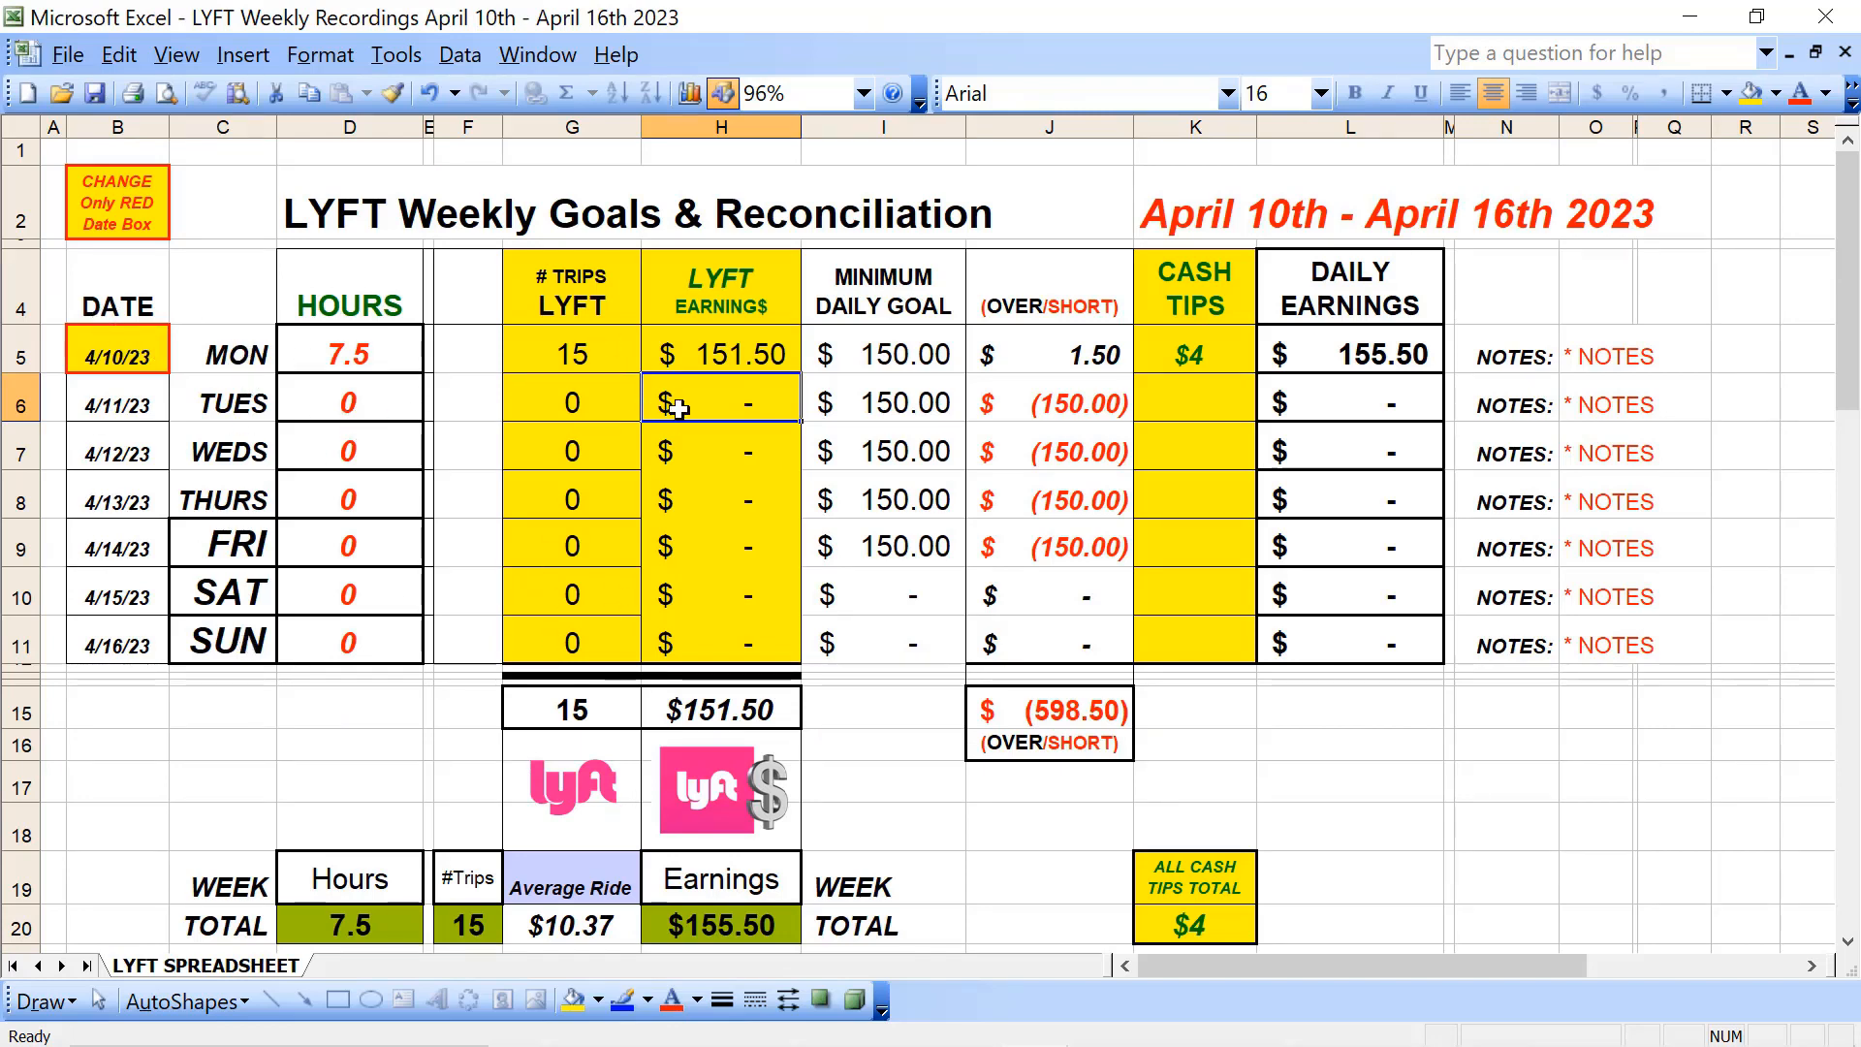
{"action": "key", "text": "alt+Tab"}
{"action": "left_click", "coordinate": [249, 704]}
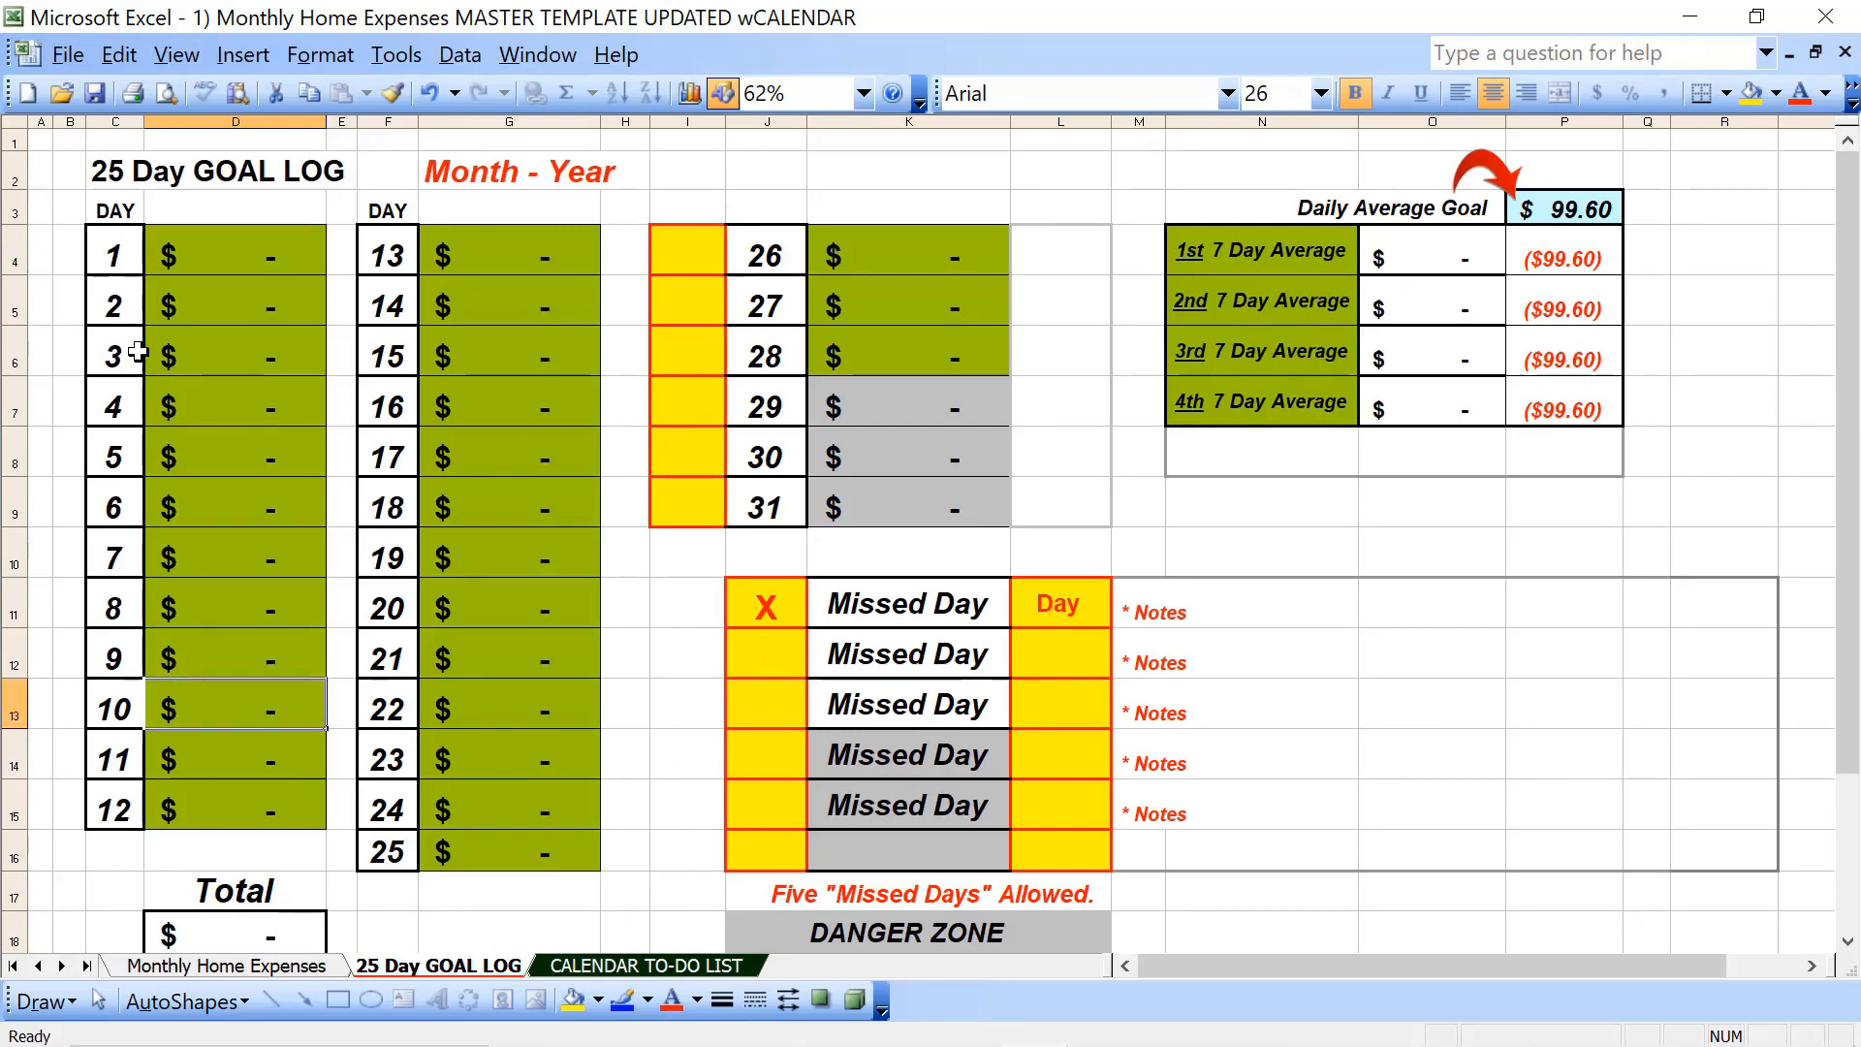
Step: In the 25 Day GOAL LOG, enter earnings of 120, 90, 174, 125 and 100 for days 1 to 5
{"action": "left_click", "coordinate": [199, 273]}
{"action": "type", "text": "120"}
{"action": "key", "text": "Return"}
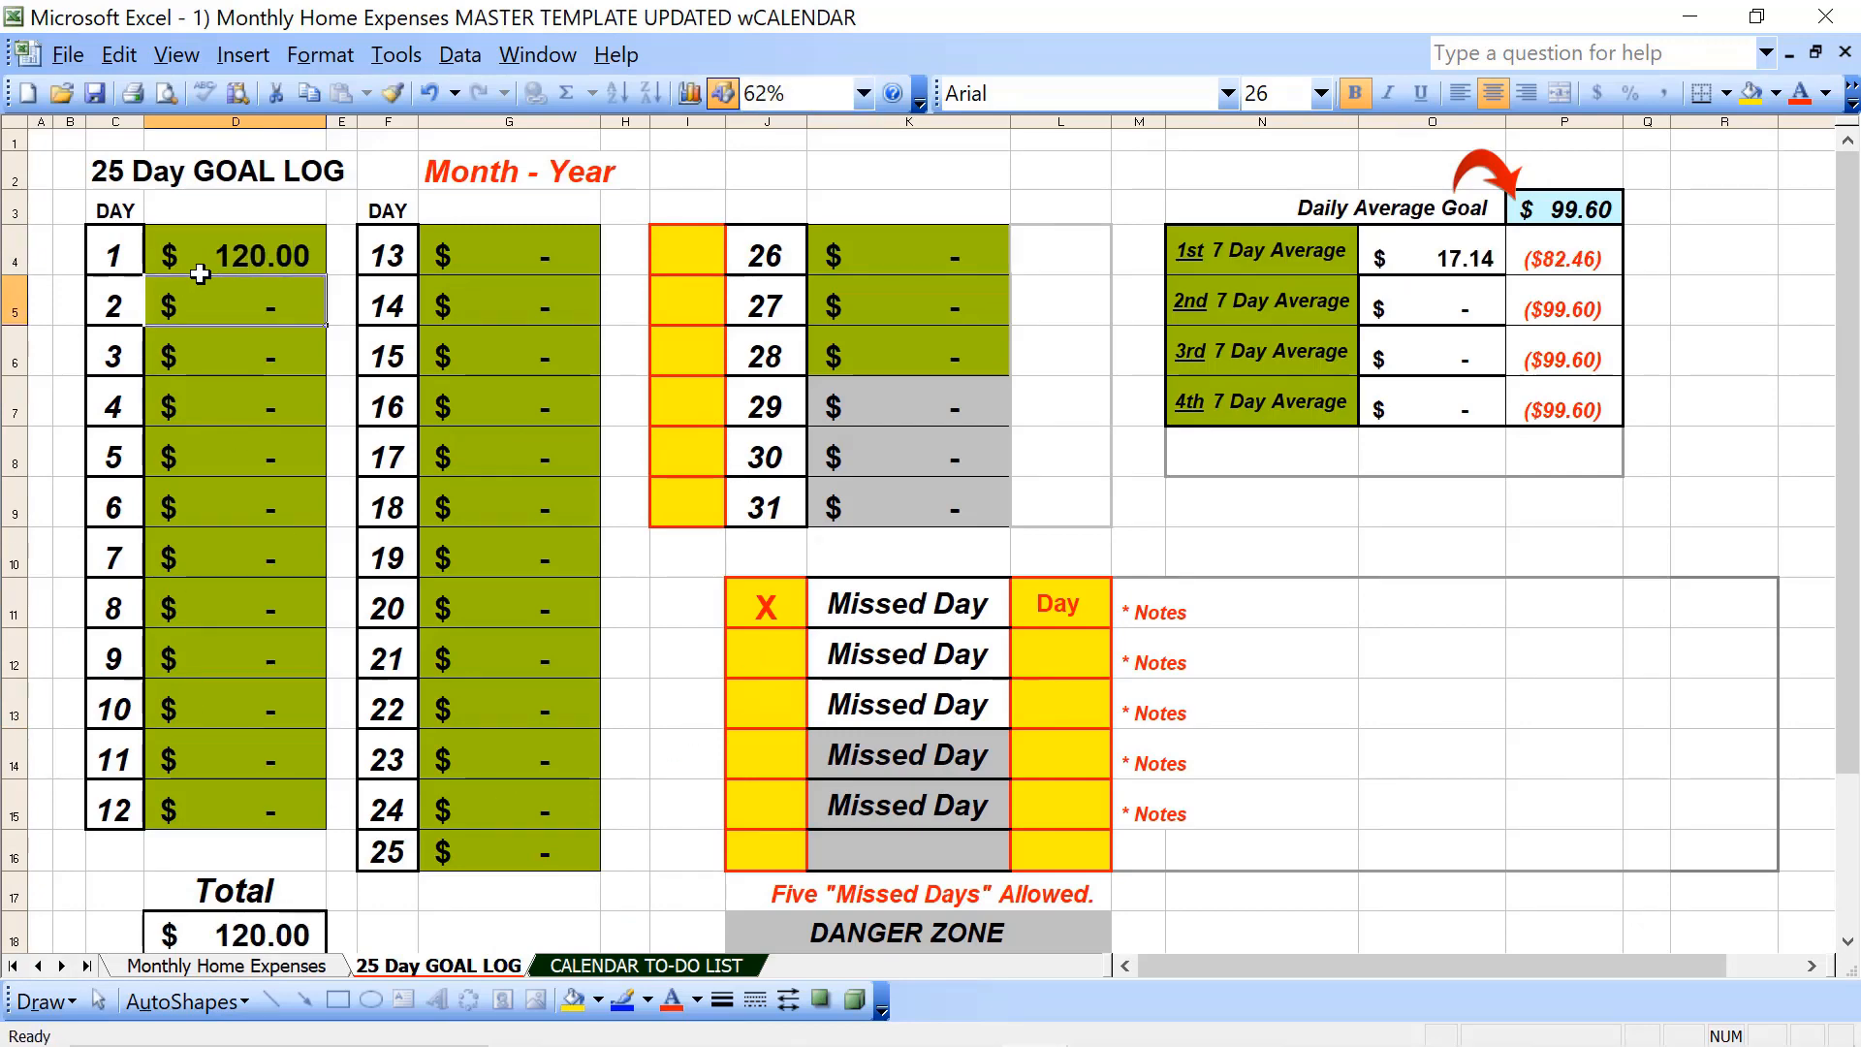
{"action": "type", "text": "90"}
{"action": "key", "text": "Return"}
{"action": "type", "text": "174"}
{"action": "key", "text": "Return"}
{"action": "type", "text": "125"}
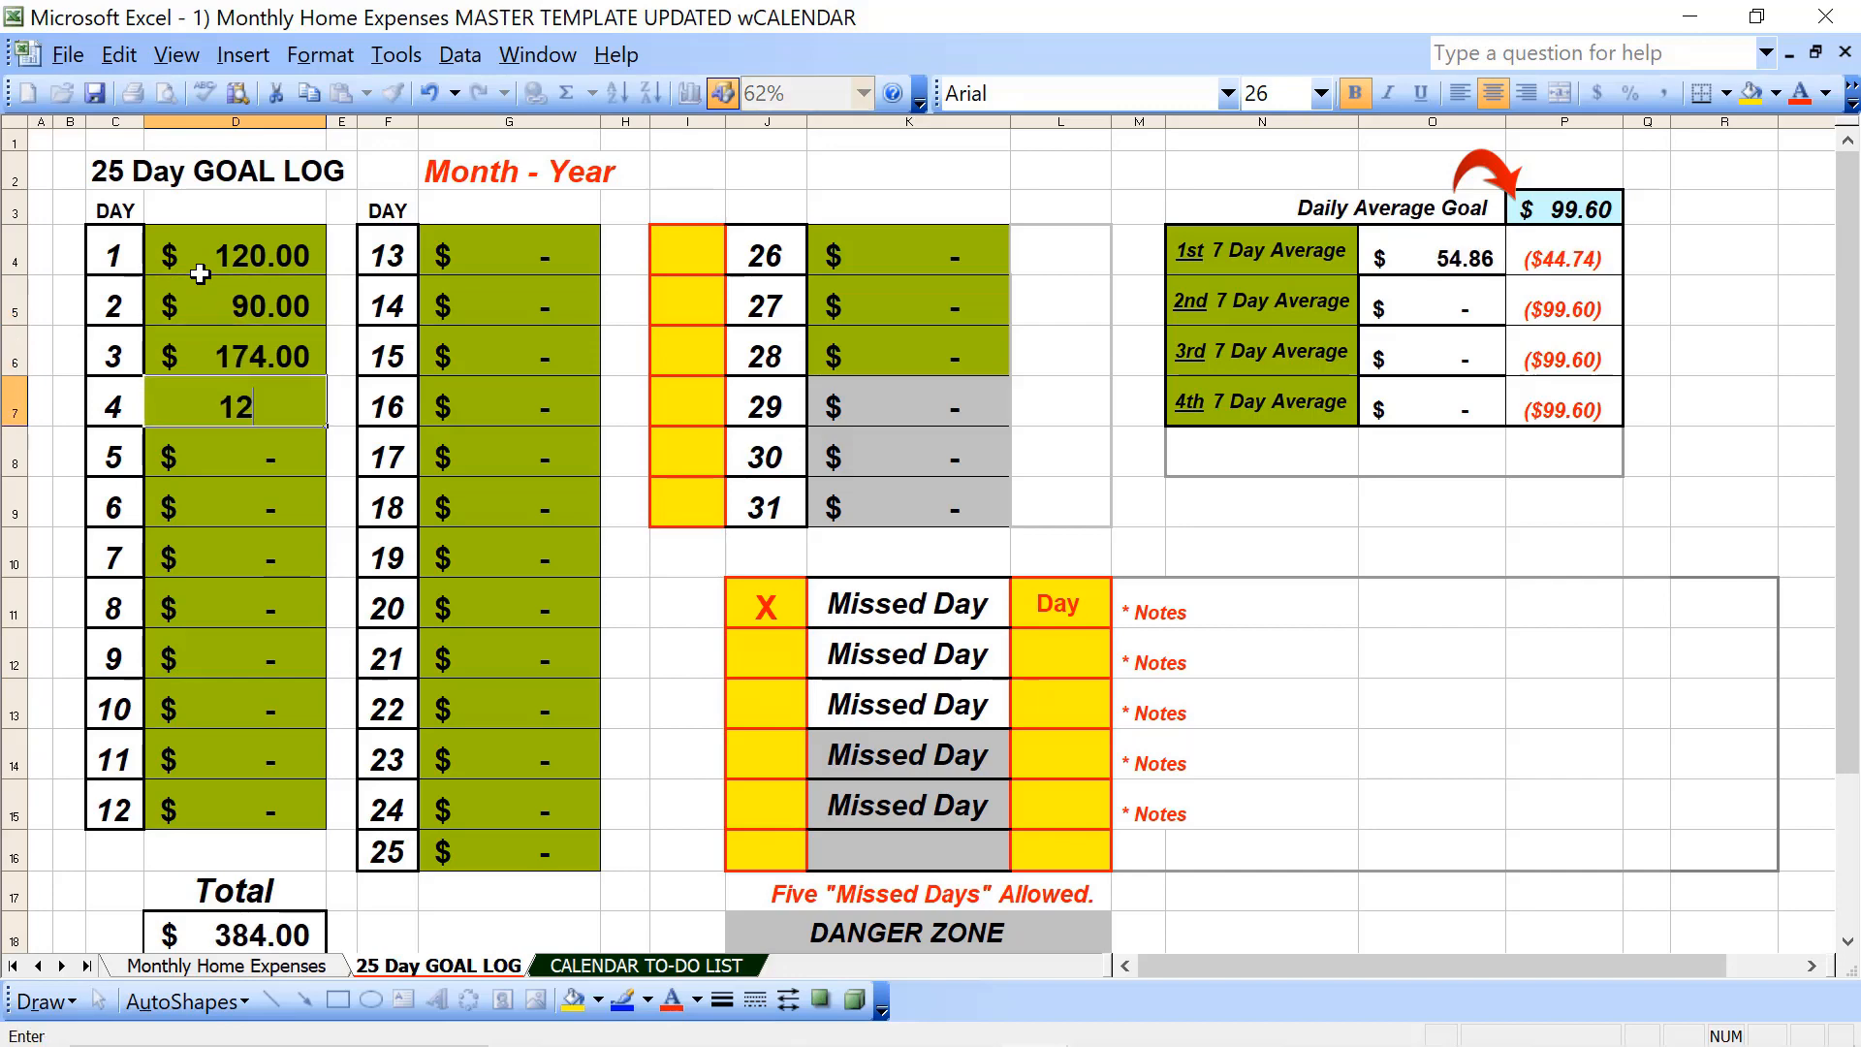
{"action": "key", "text": "Return"}
{"action": "type", "text": "100"}
{"action": "key", "text": "Return"}
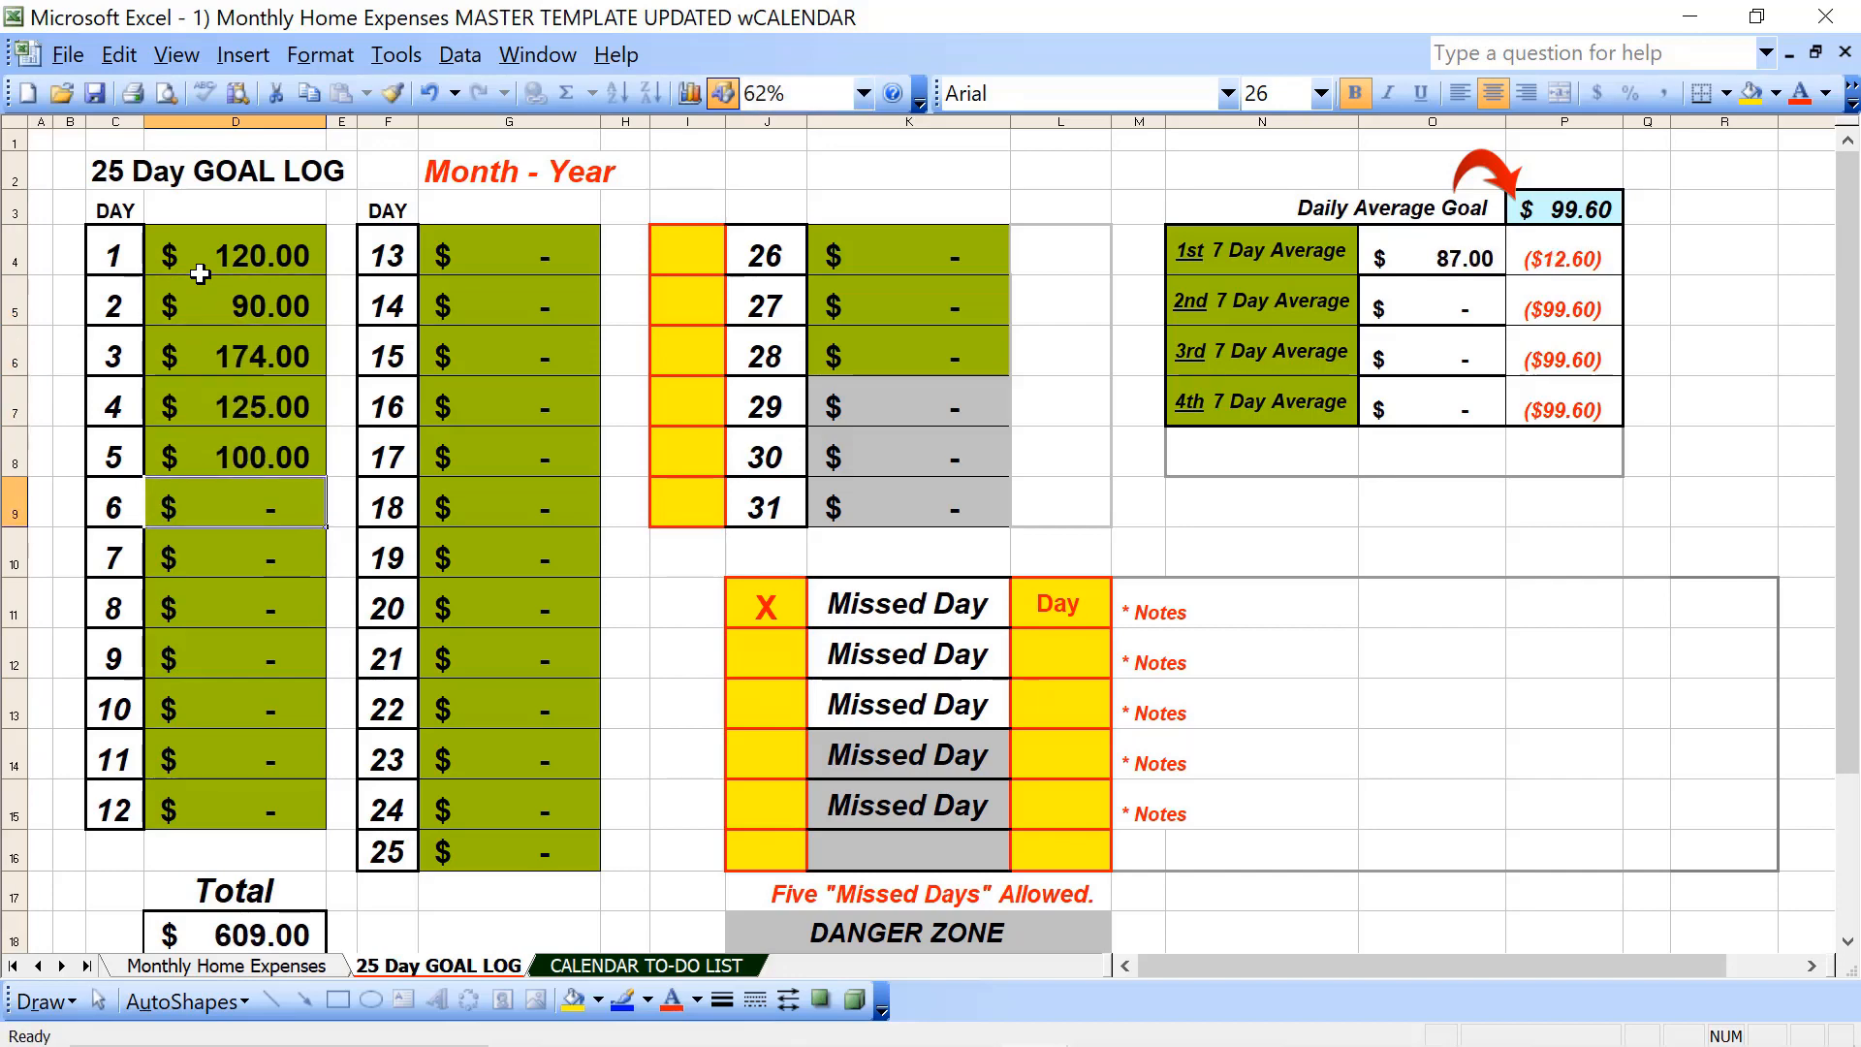
Step: Record day 6 as missed by completing the first Missed Day label as "Day 6" and entering 6 beside day 26
{"action": "double_click", "coordinate": [1092, 621]}
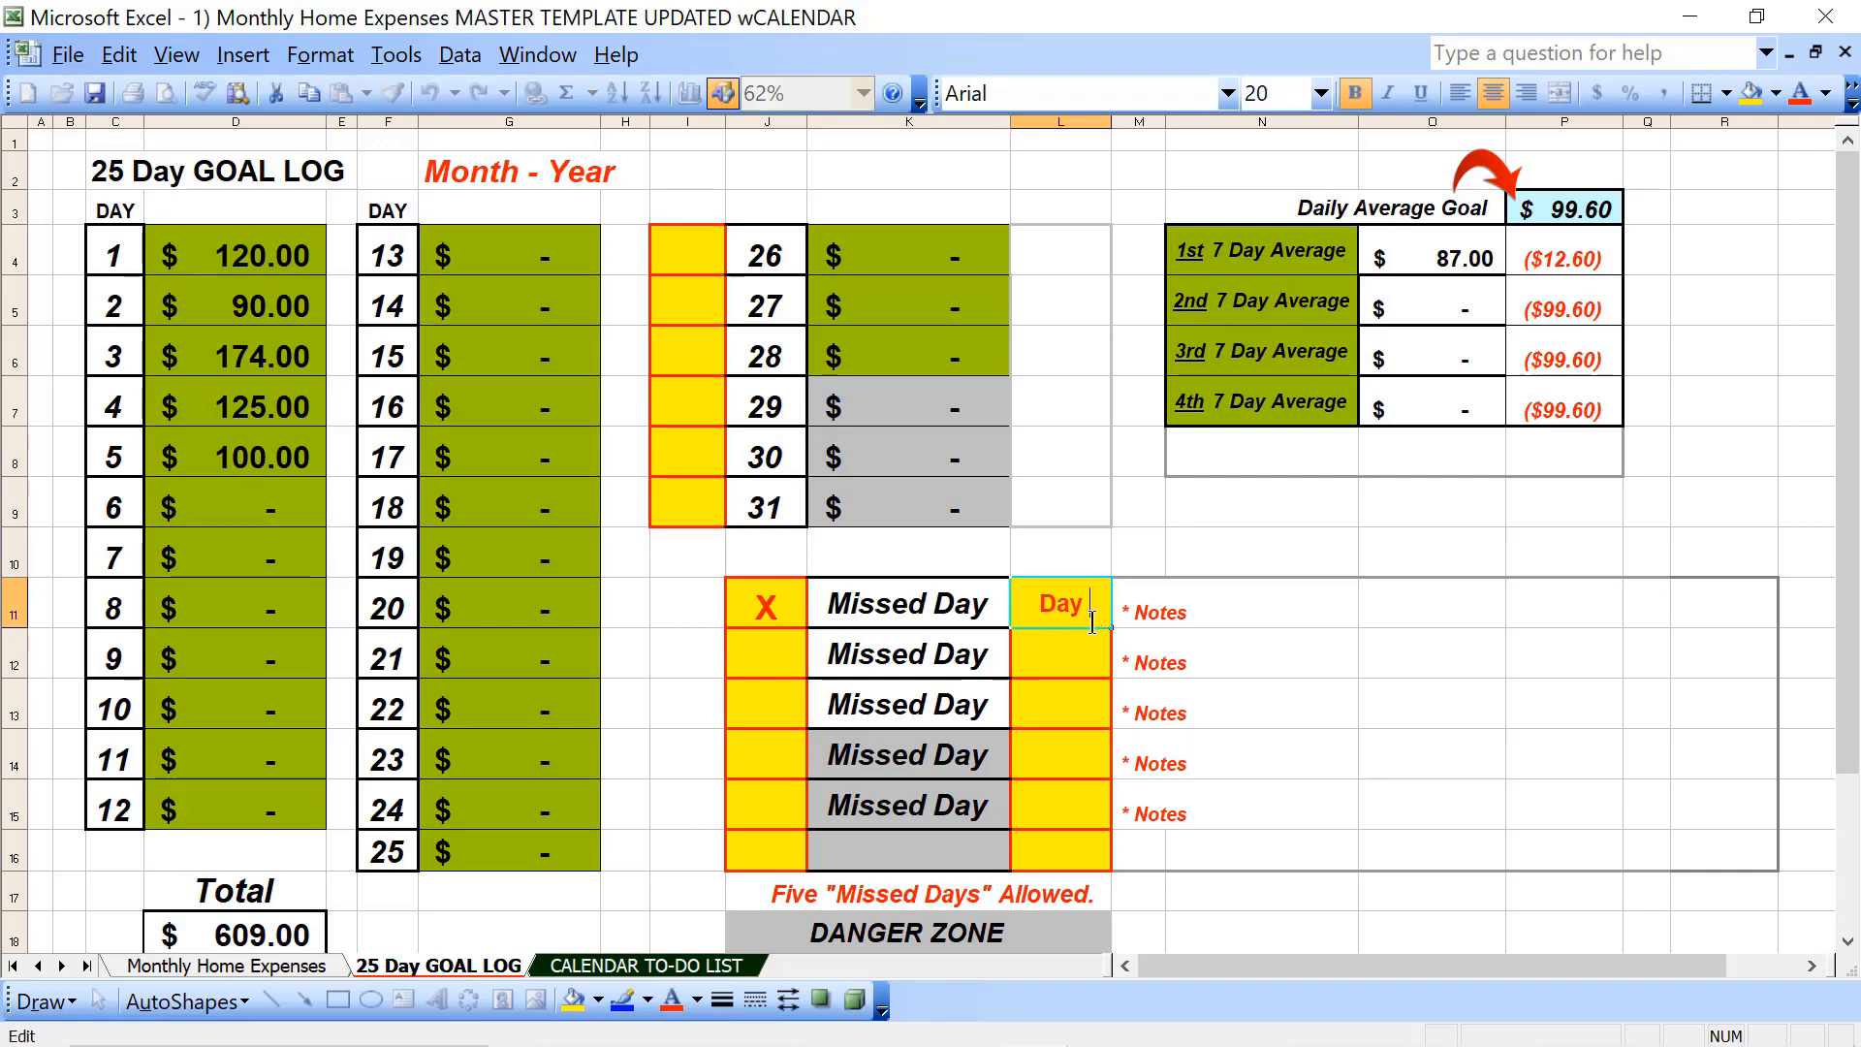
{"action": "type", "text": "6"}
{"action": "left_click", "coordinate": [685, 249]}
{"action": "type", "text": "6"}
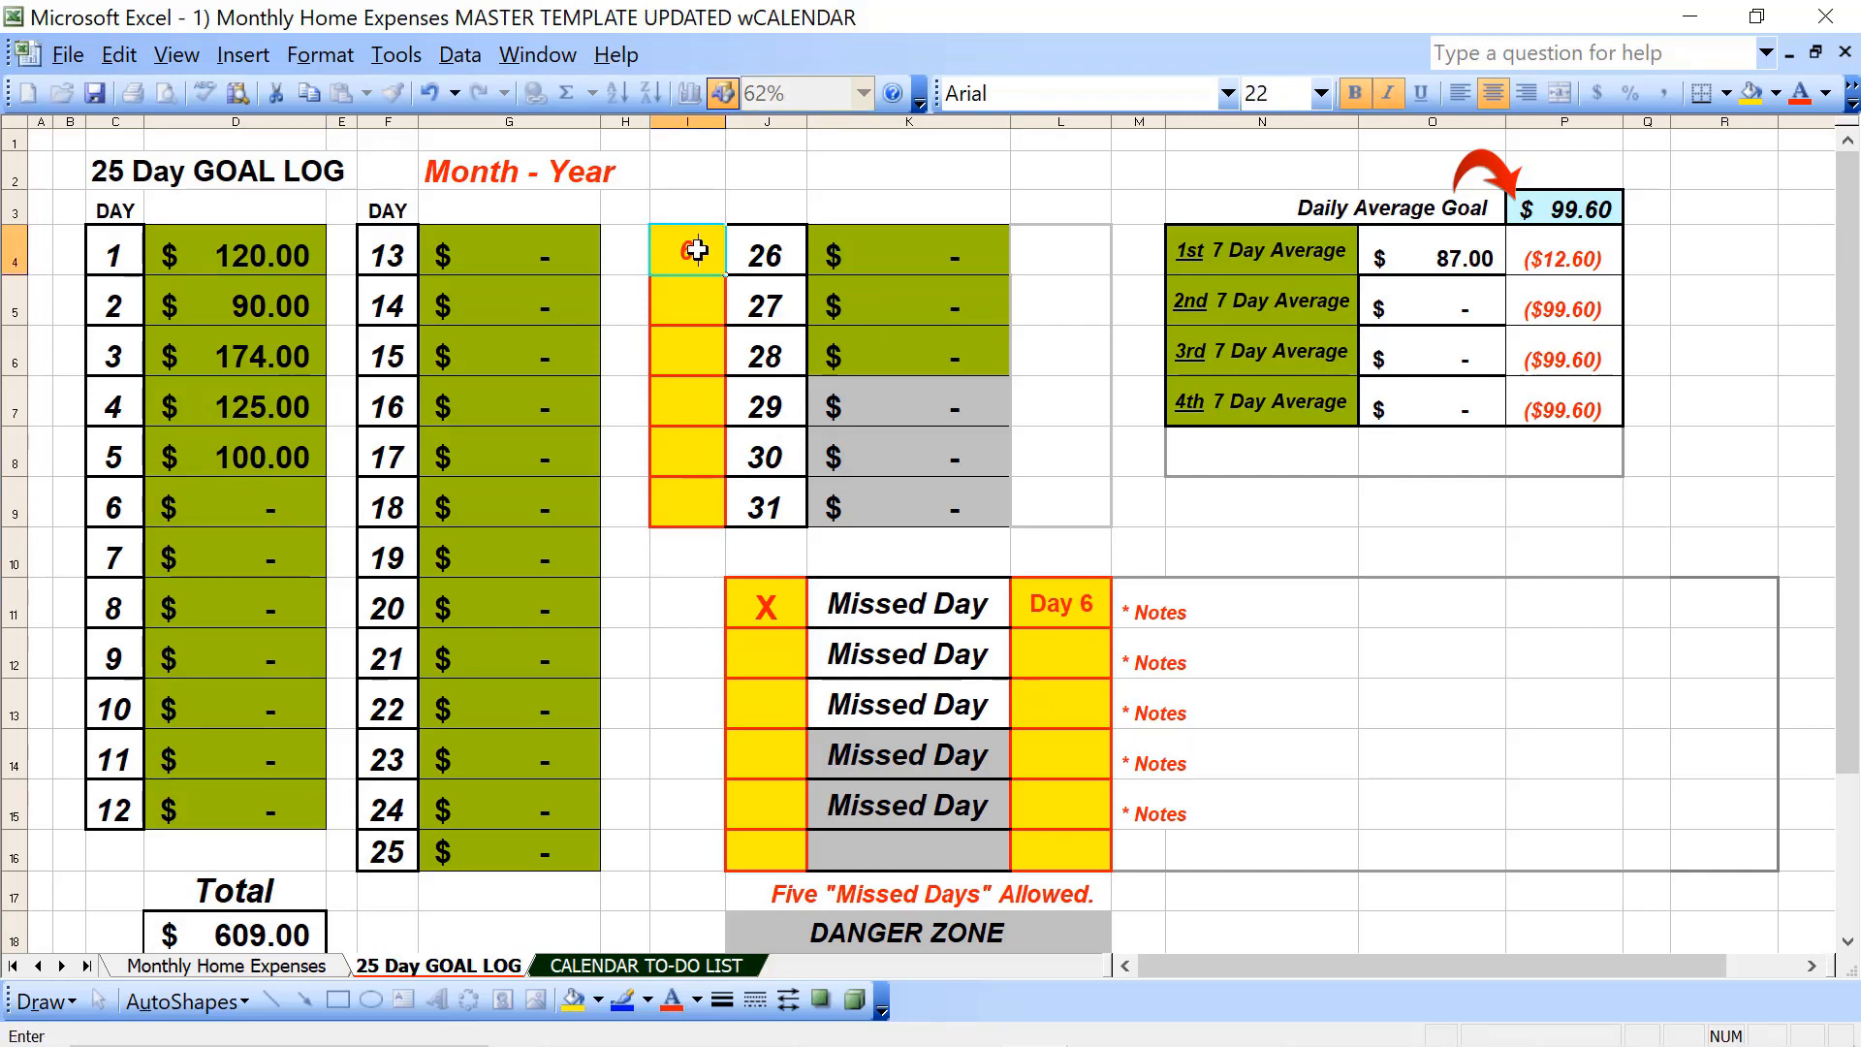
Step: Replace the first missed day's note text with "Stayed in...Watched a movie."
{"action": "left_click", "coordinate": [1167, 613]}
{"action": "double_click", "coordinate": [1166, 613]}
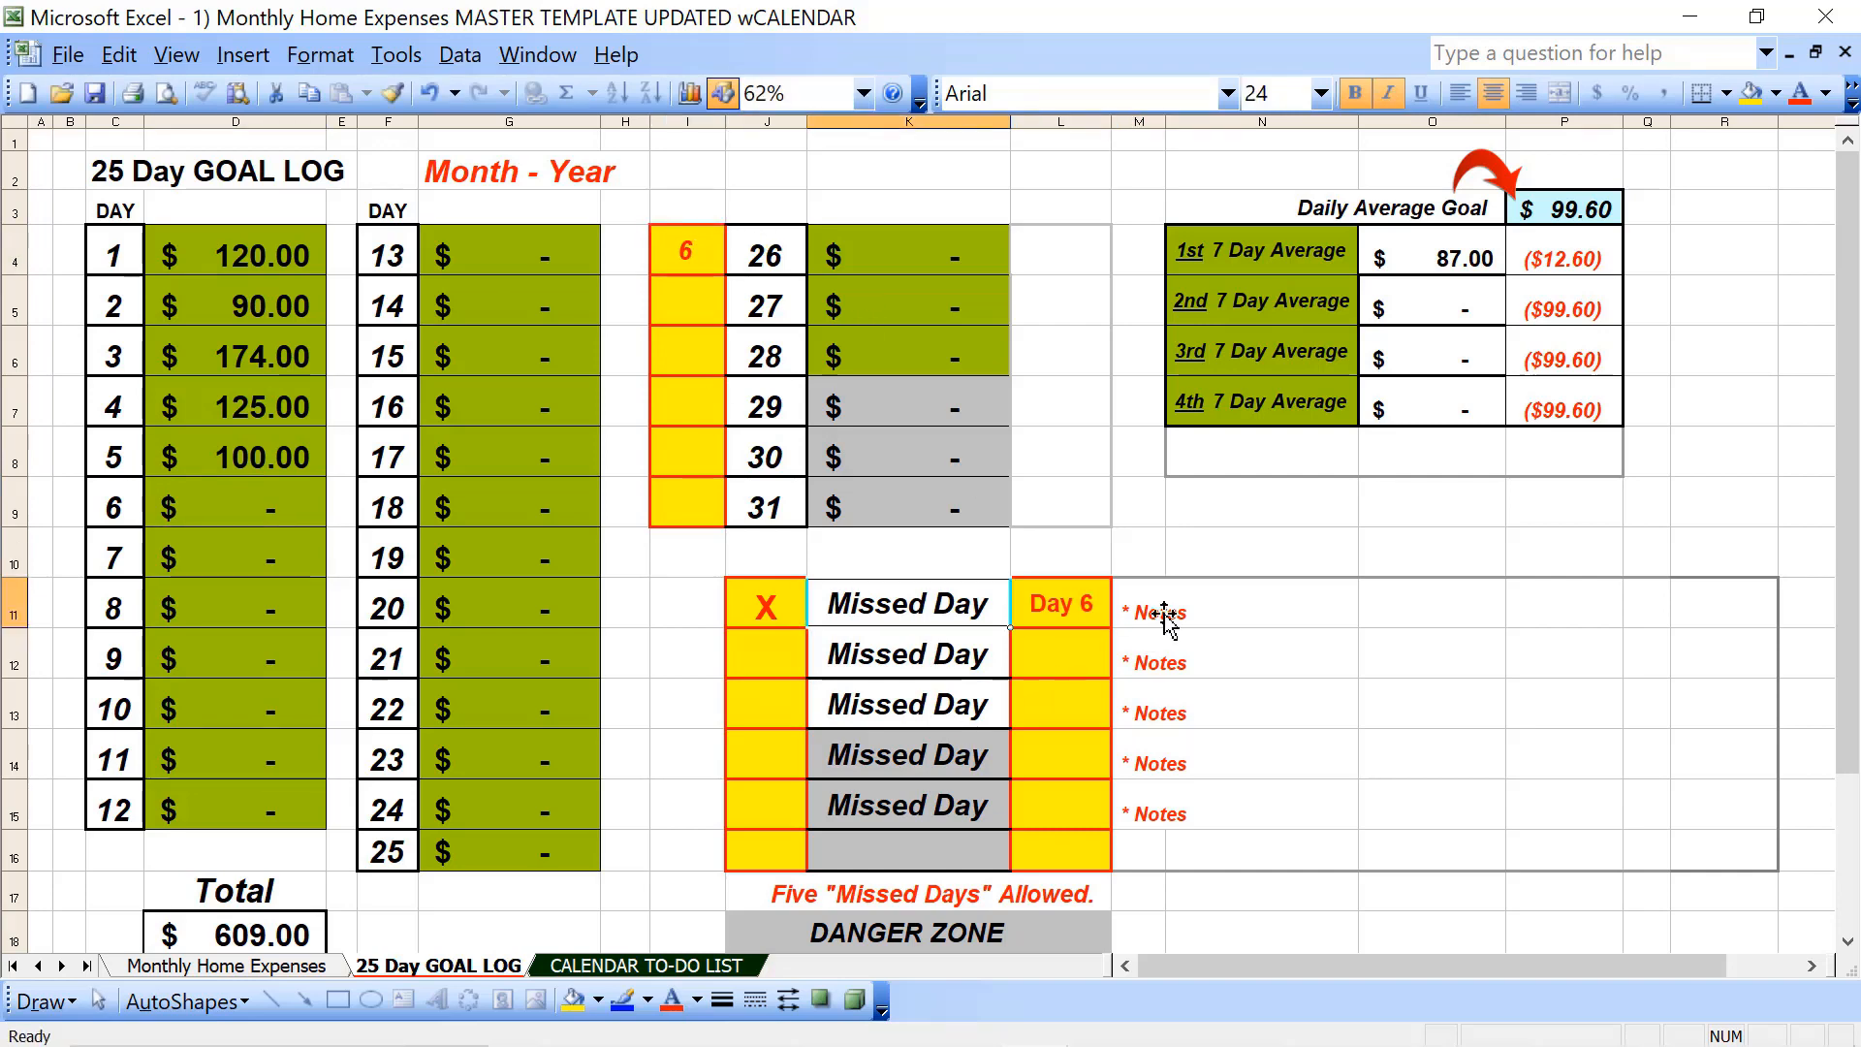
{"action": "left_click", "coordinate": [1132, 613]}
{"action": "double_click", "coordinate": [1134, 613]}
{"action": "type", "text": "Sta"}
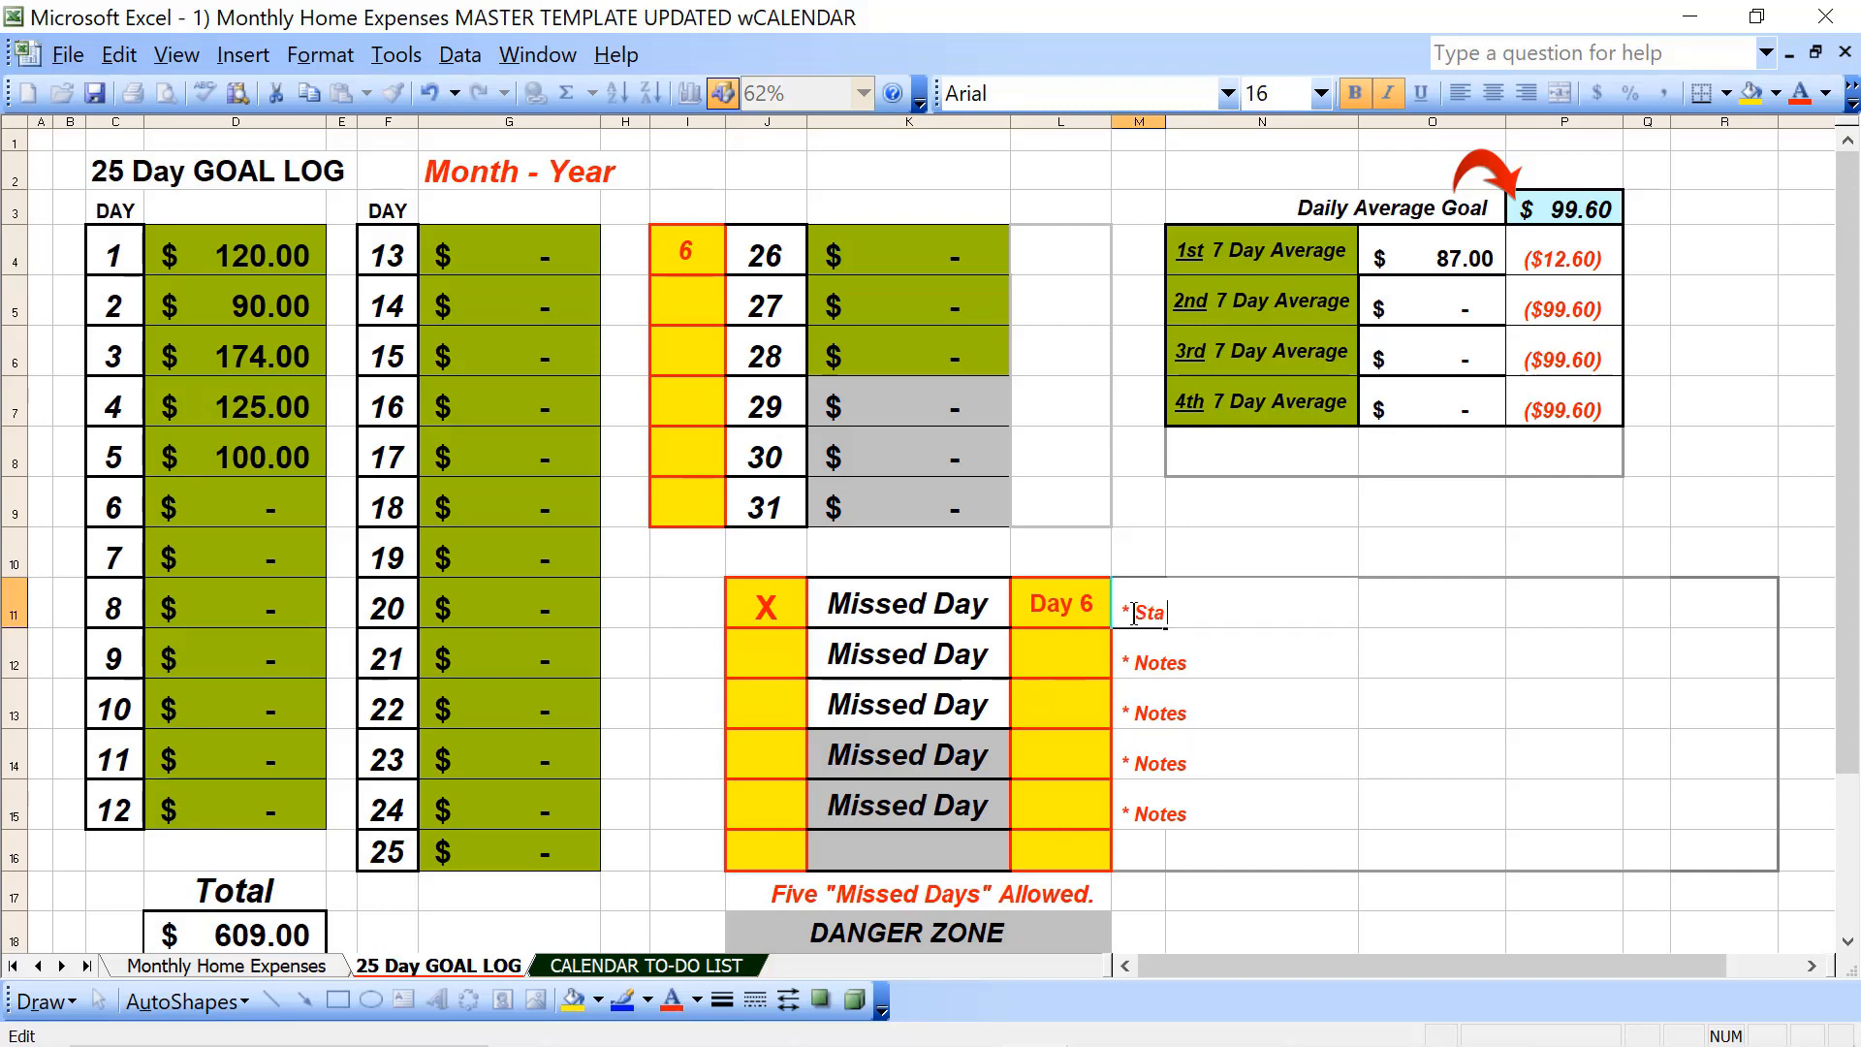
{"action": "type", "text": "yed in...Watched a "}
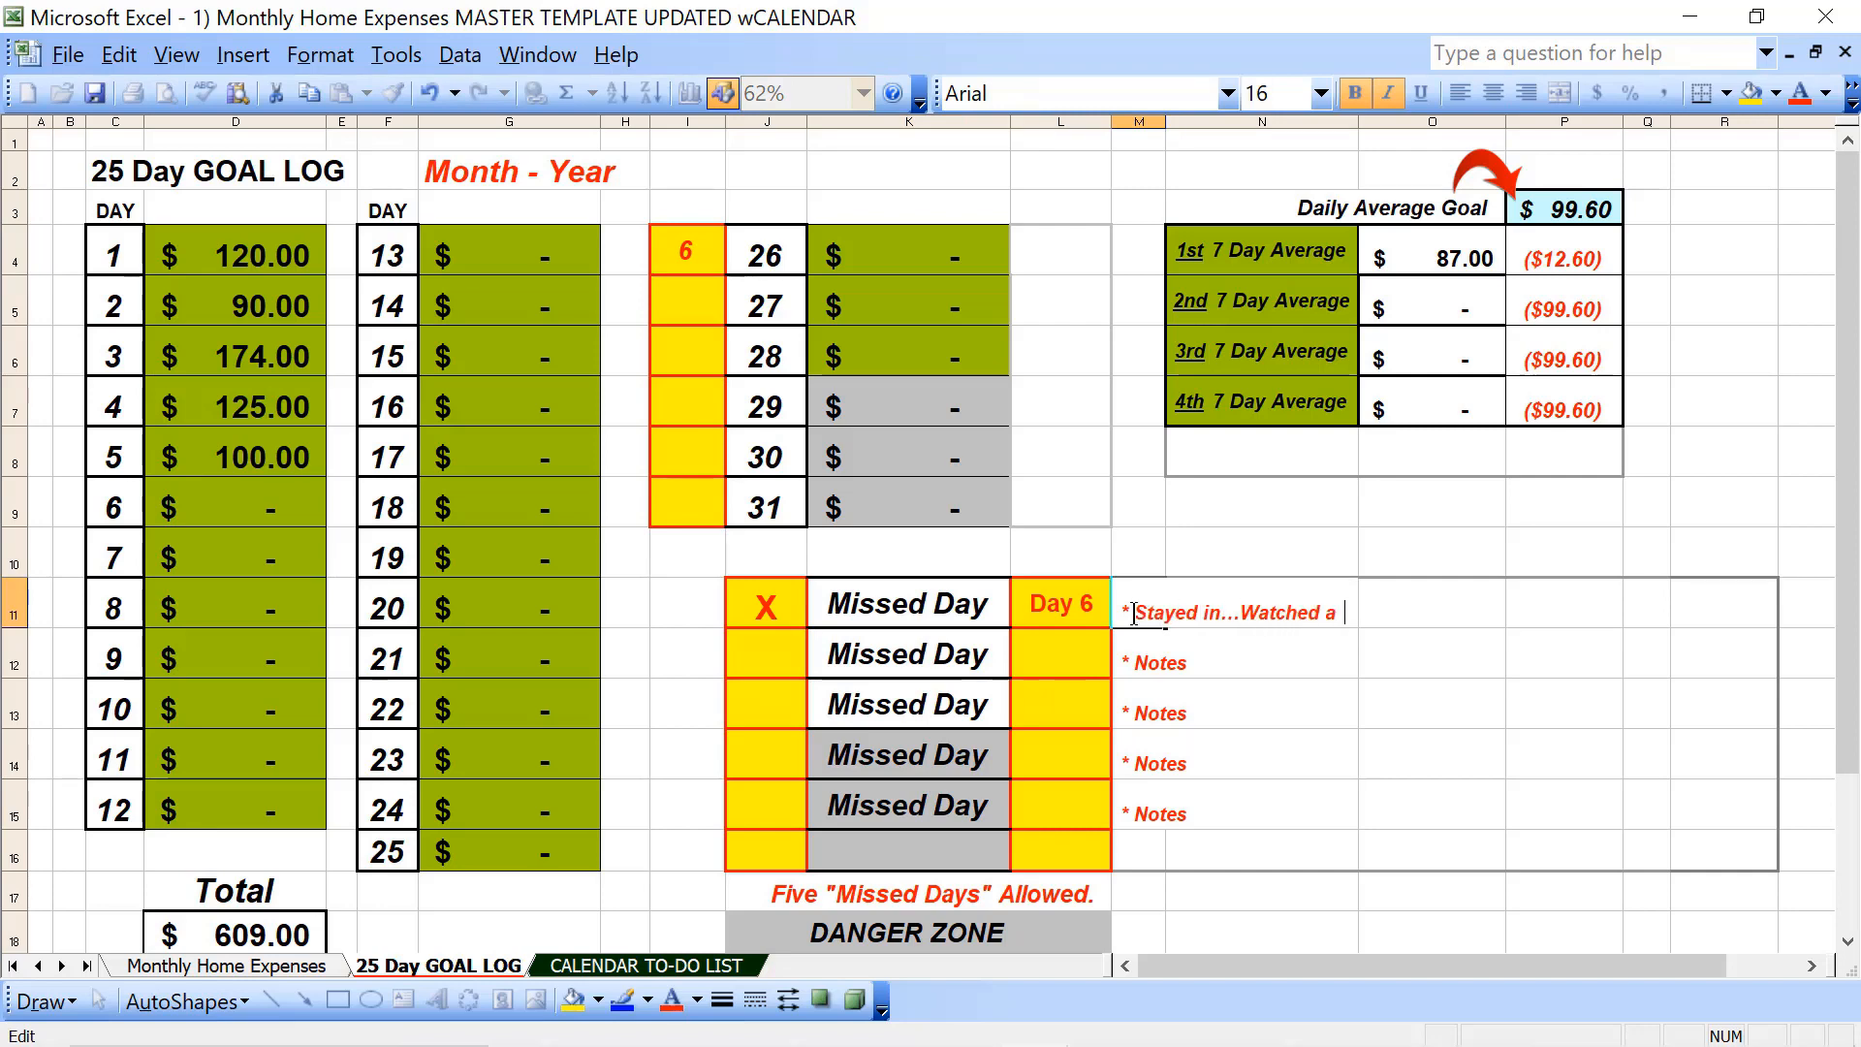
{"action": "type", "text": "movie."}
Step: Enter earnings of 77, 110, 125 and 151.5 for days 7 to 10 in the goal log
{"action": "left_click", "coordinate": [209, 560]}
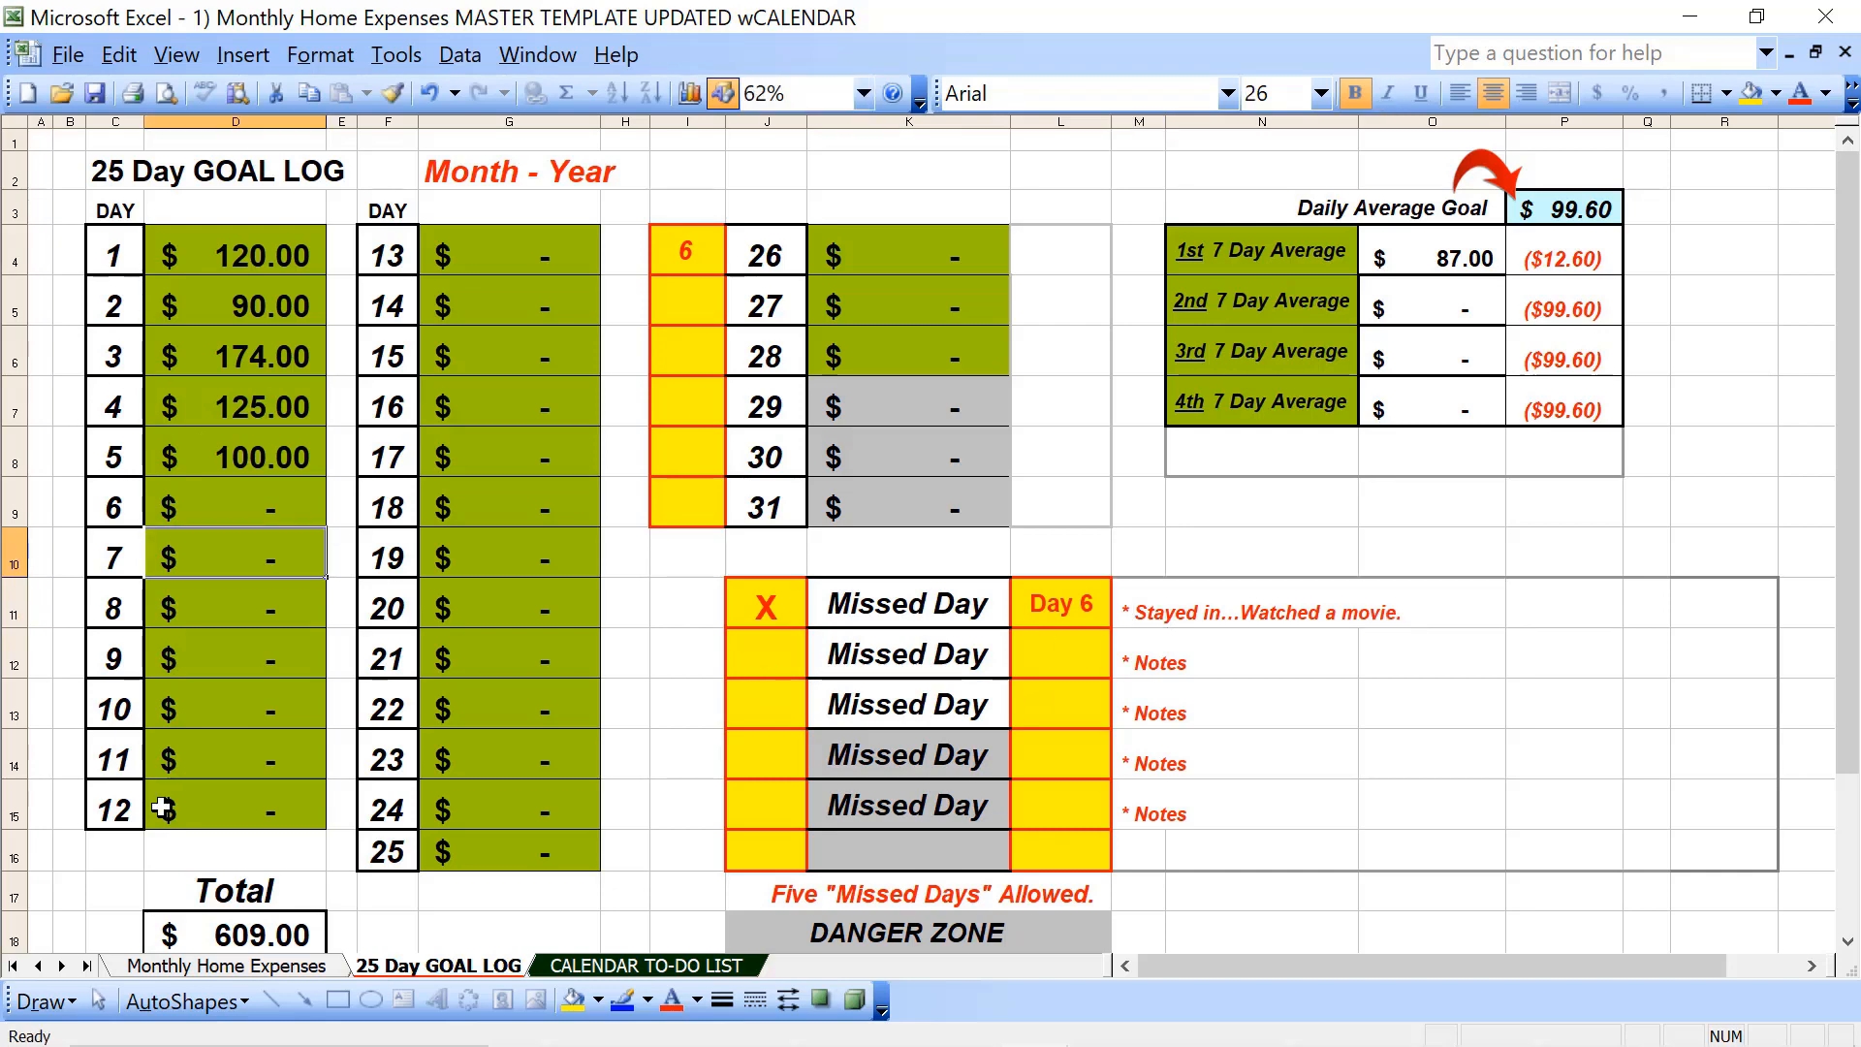
{"action": "type", "text": "77"}
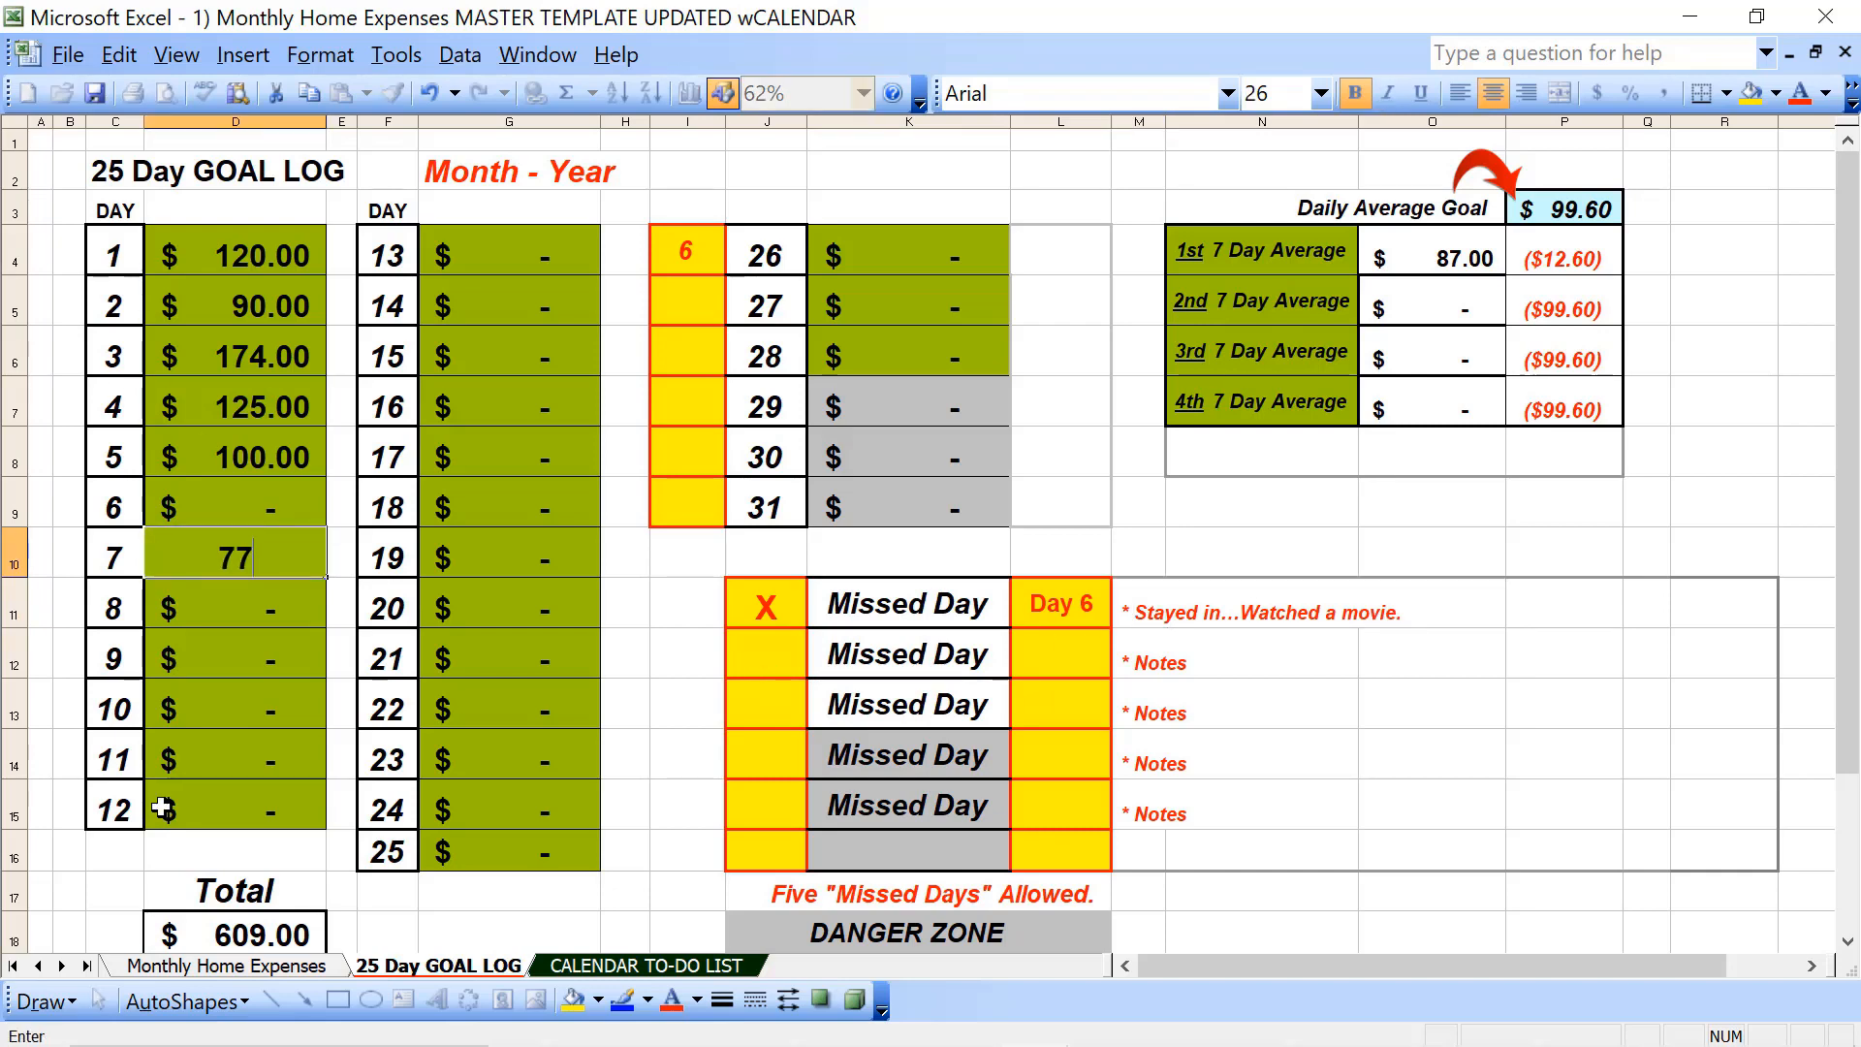
{"action": "key", "text": "Return"}
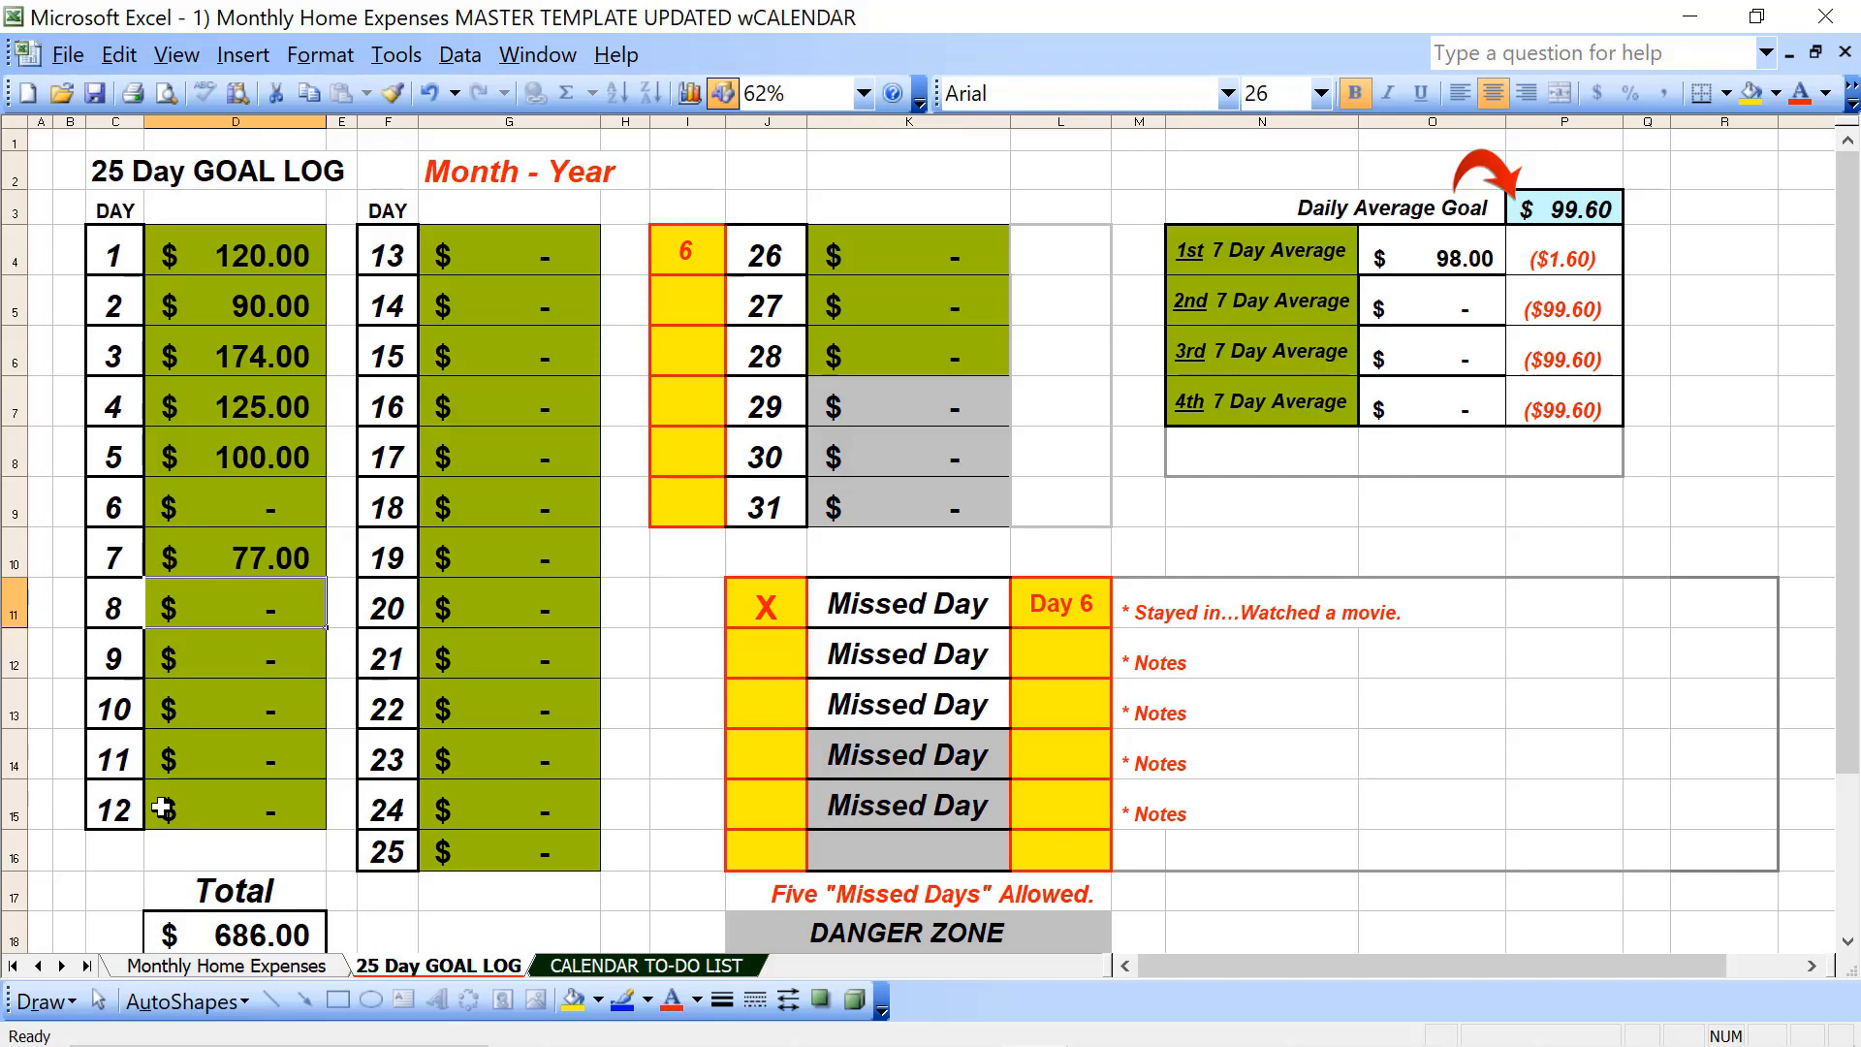
{"action": "type", "text": "110"}
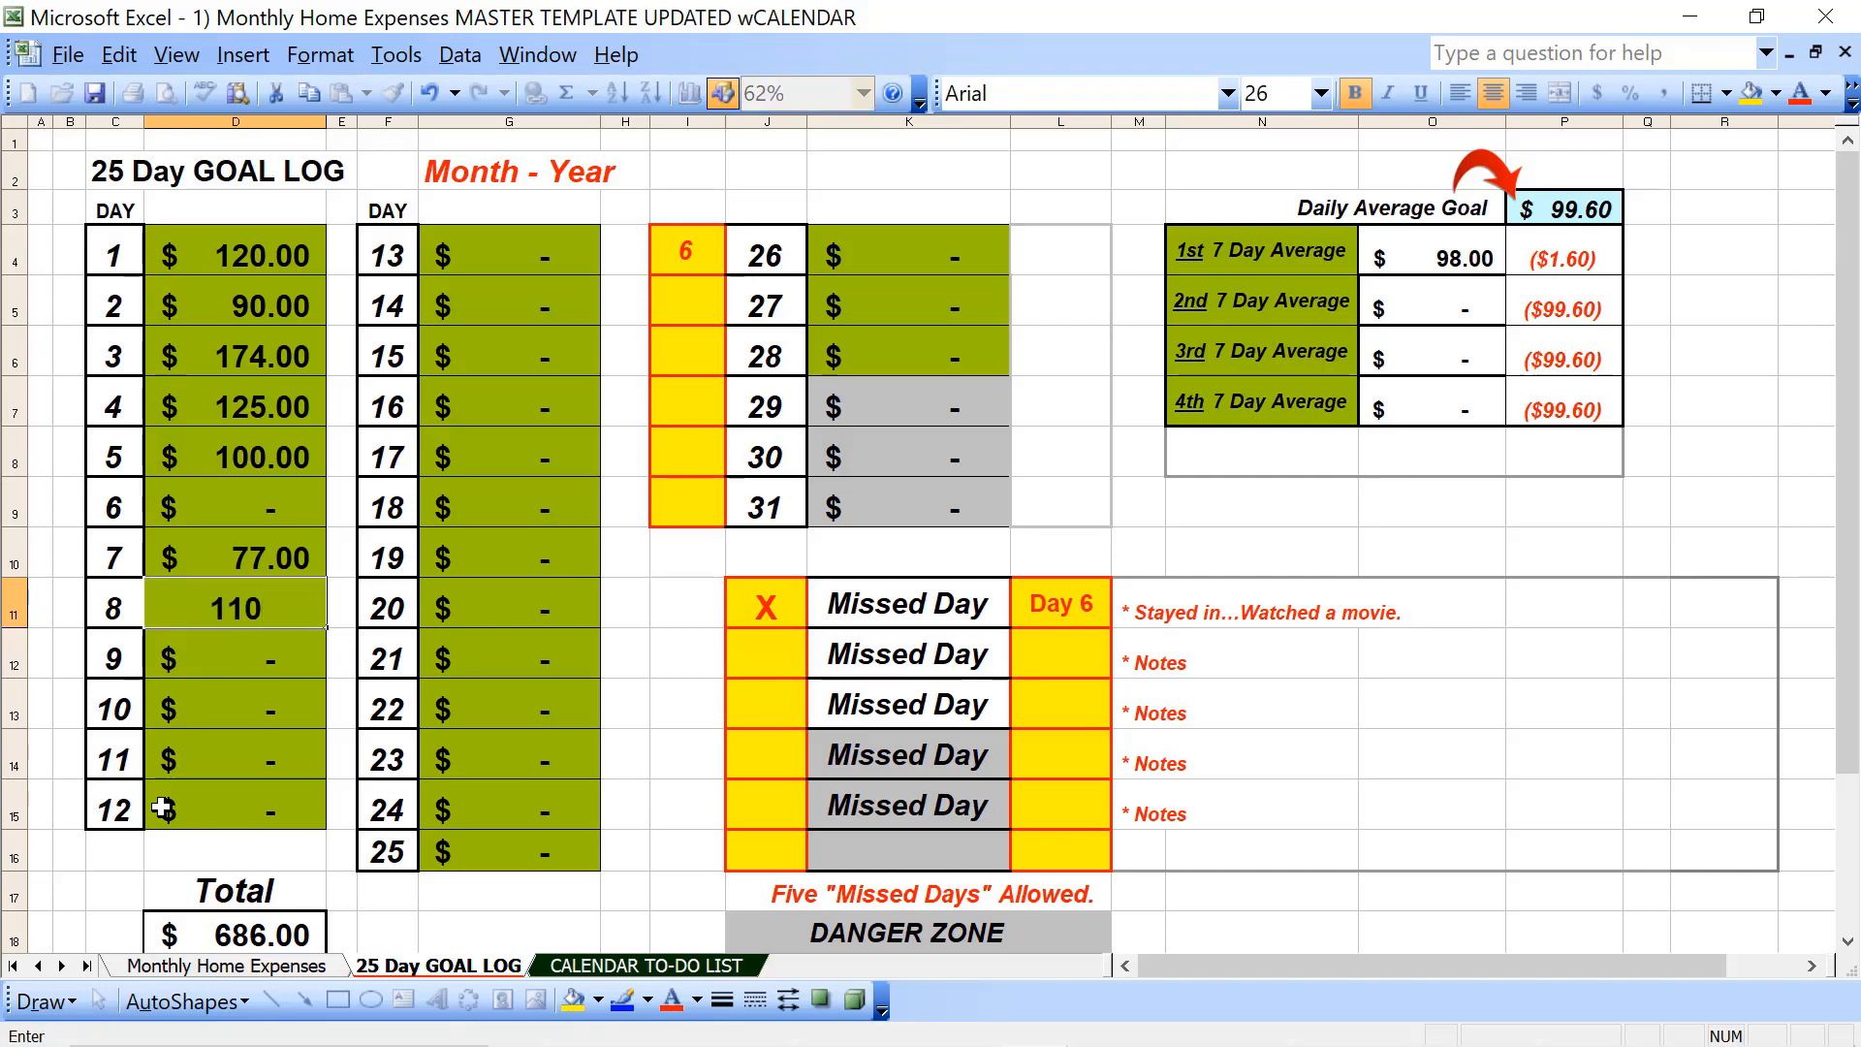
{"action": "key", "text": "Return"}
{"action": "type", "text": "125"}
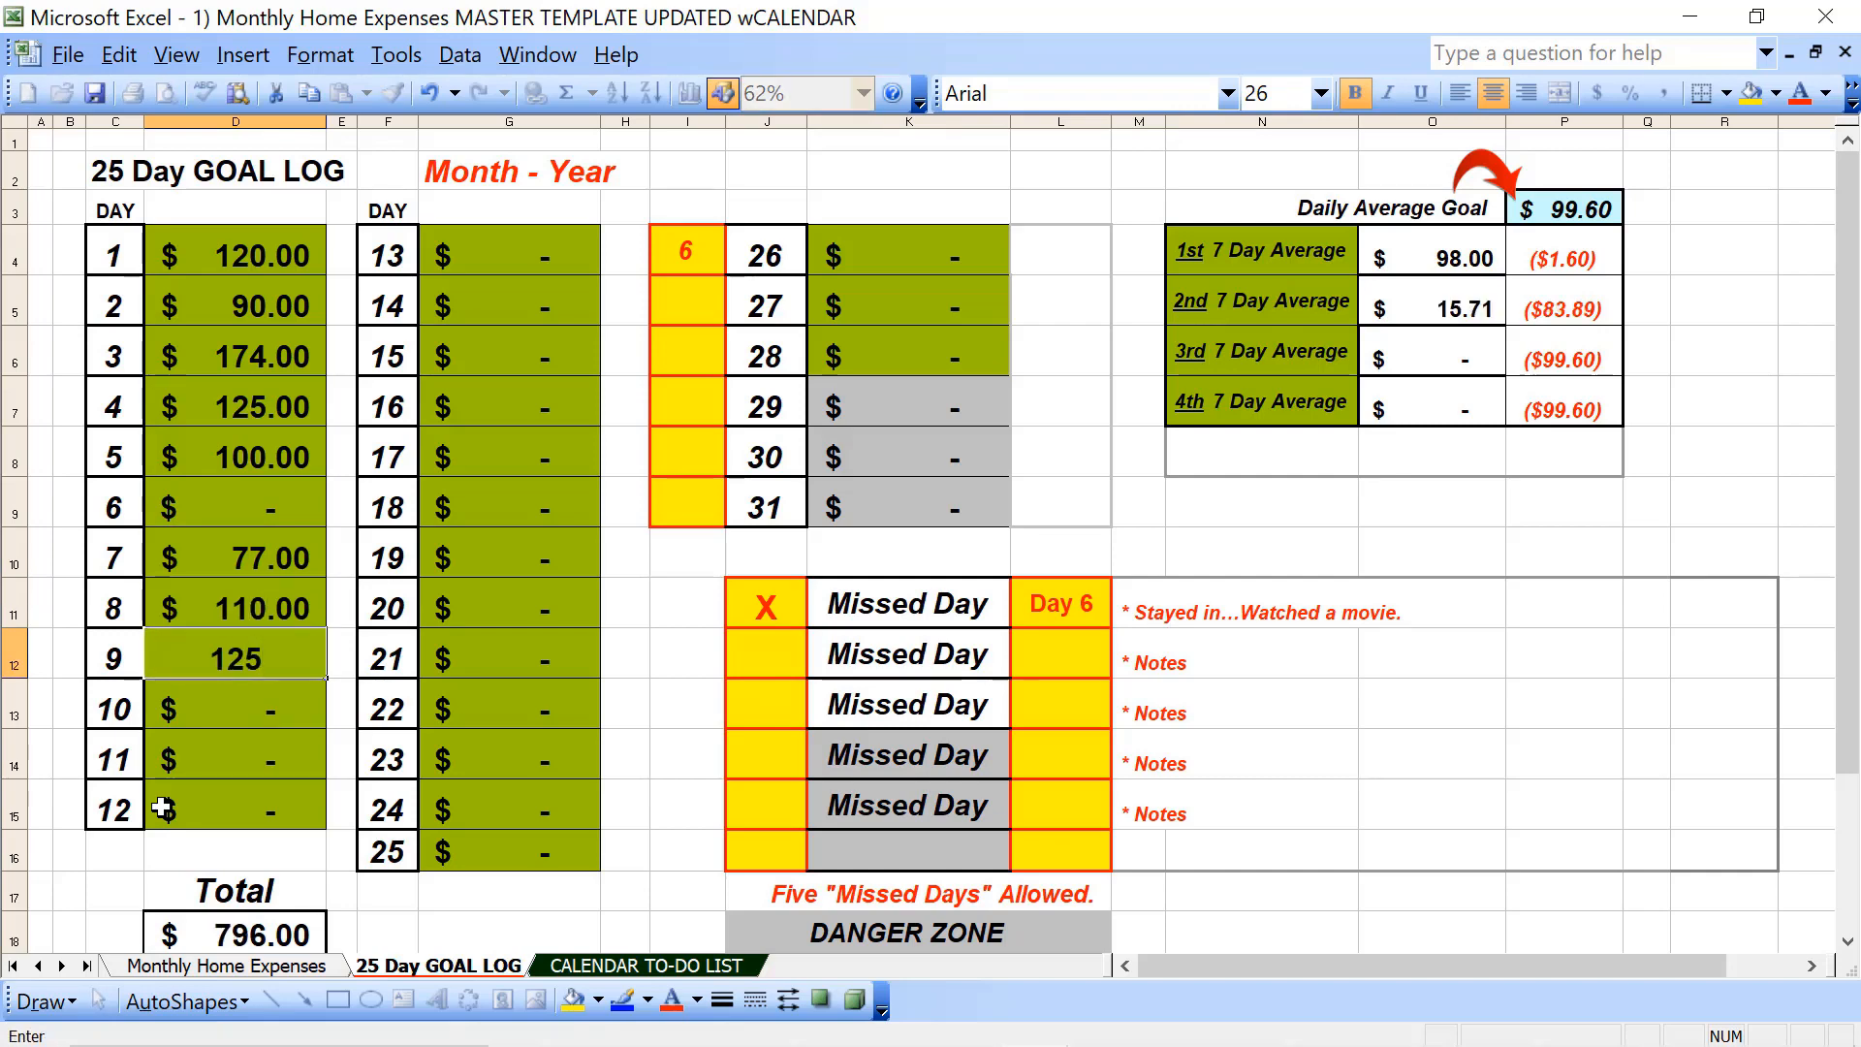
{"action": "key", "text": "Return"}
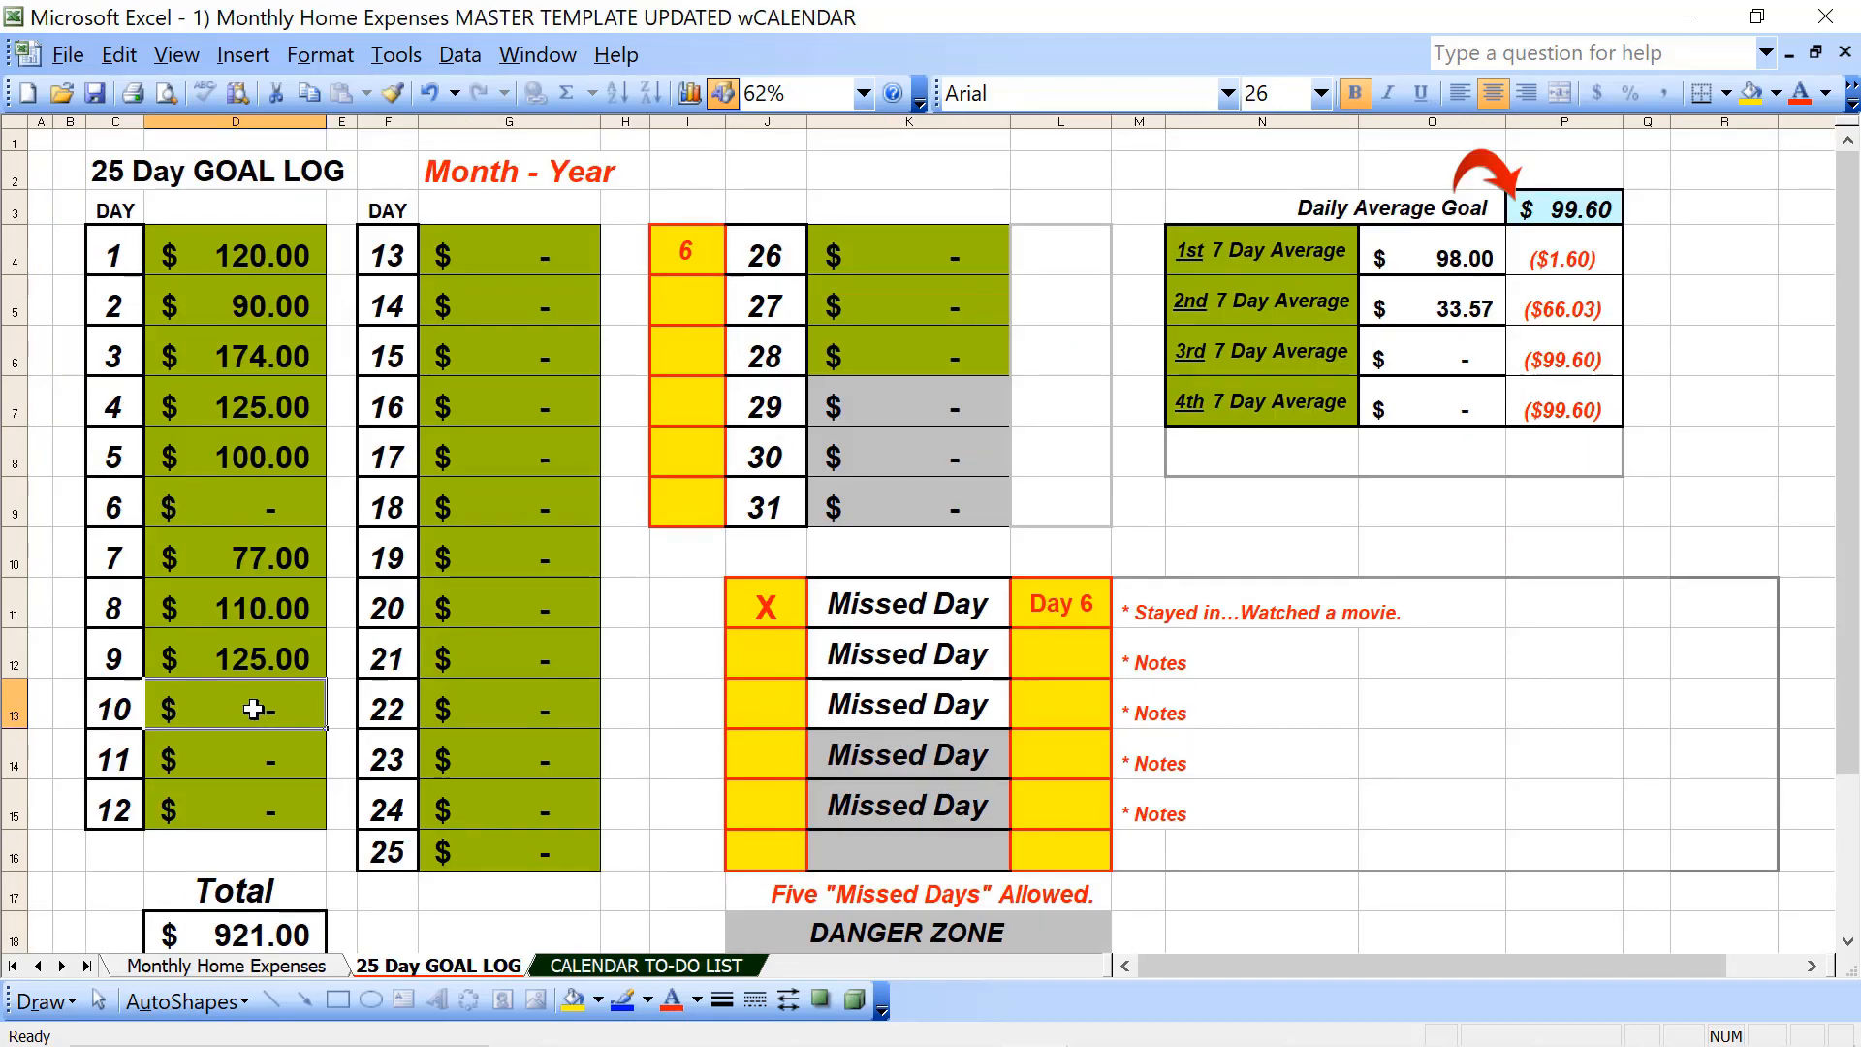
{"action": "type", "text": "151.5"}
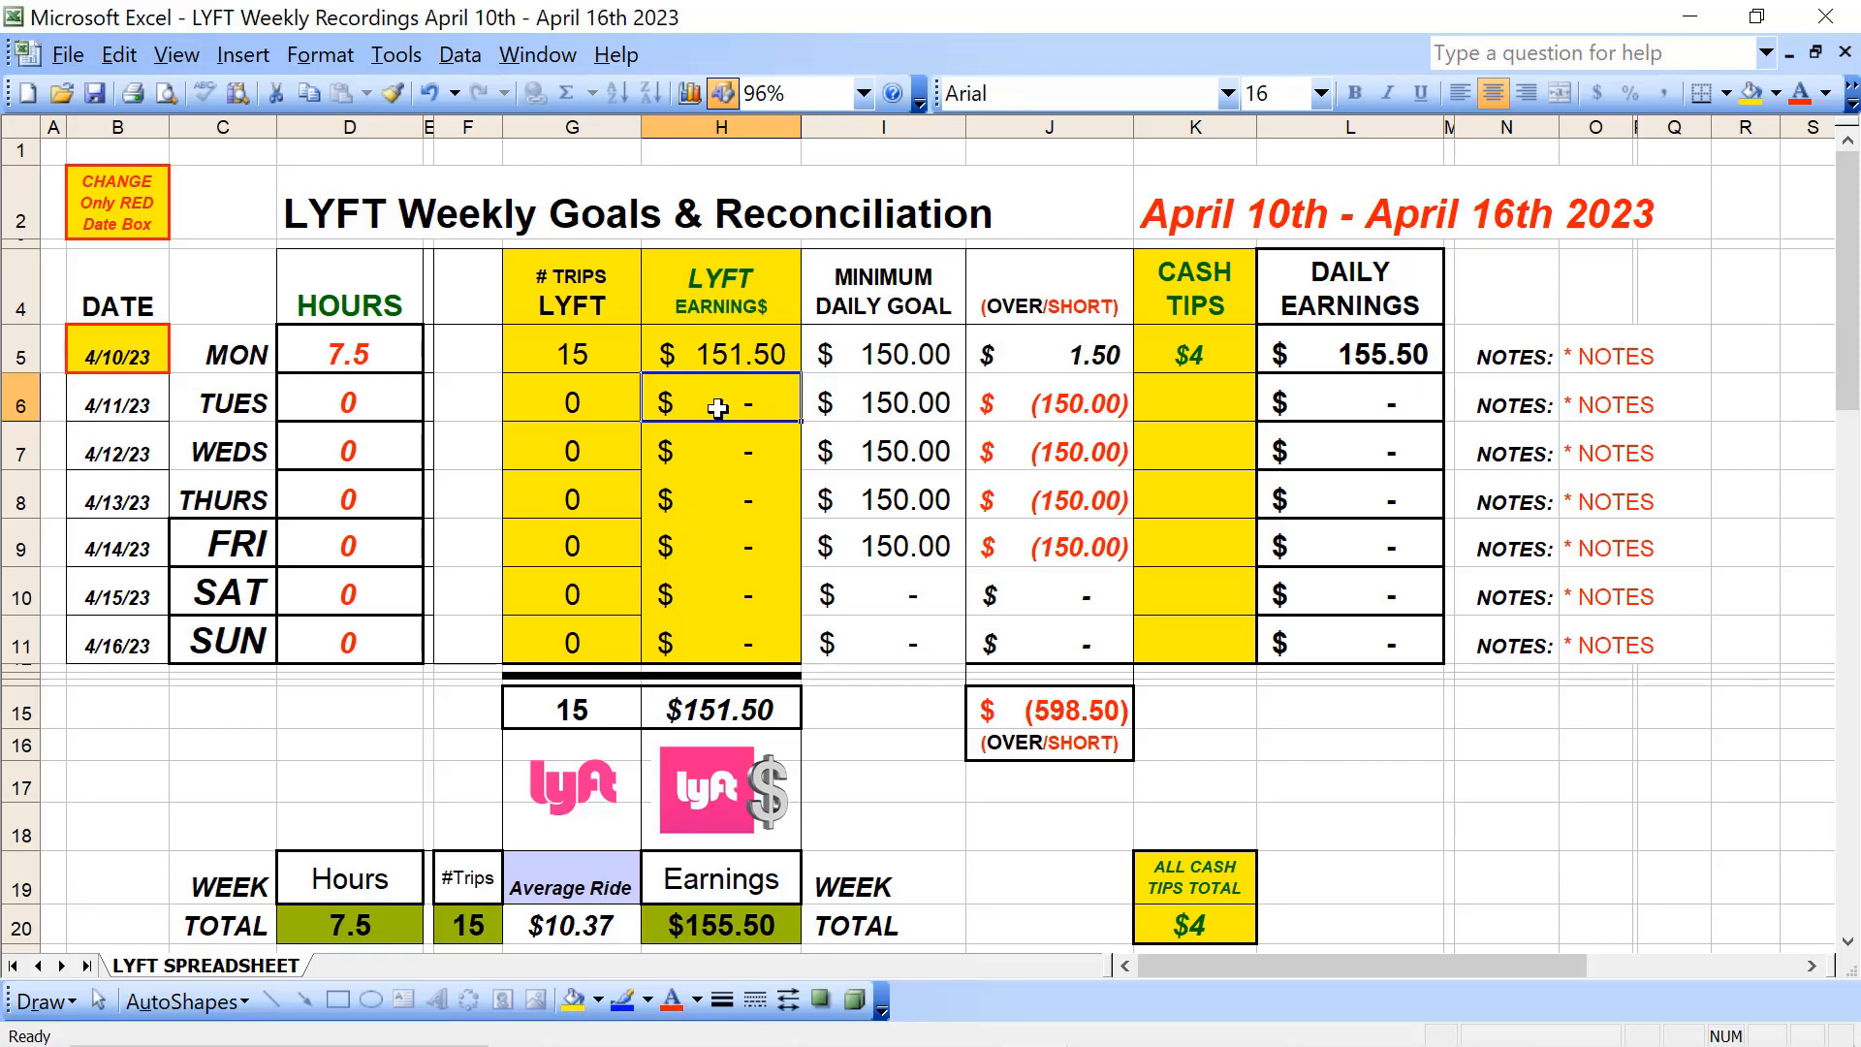
Step: In the April 10th - April 16th LYFT workbook, enter Tuesday's earnings of 177.1, 19 trips, 9 hours and 0 cash tips
{"action": "type", "text": "177.1"}
{"action": "key", "text": "shift+Tab"}
{"action": "type", "text": "19"}
{"action": "key", "text": "shift+Tab"}
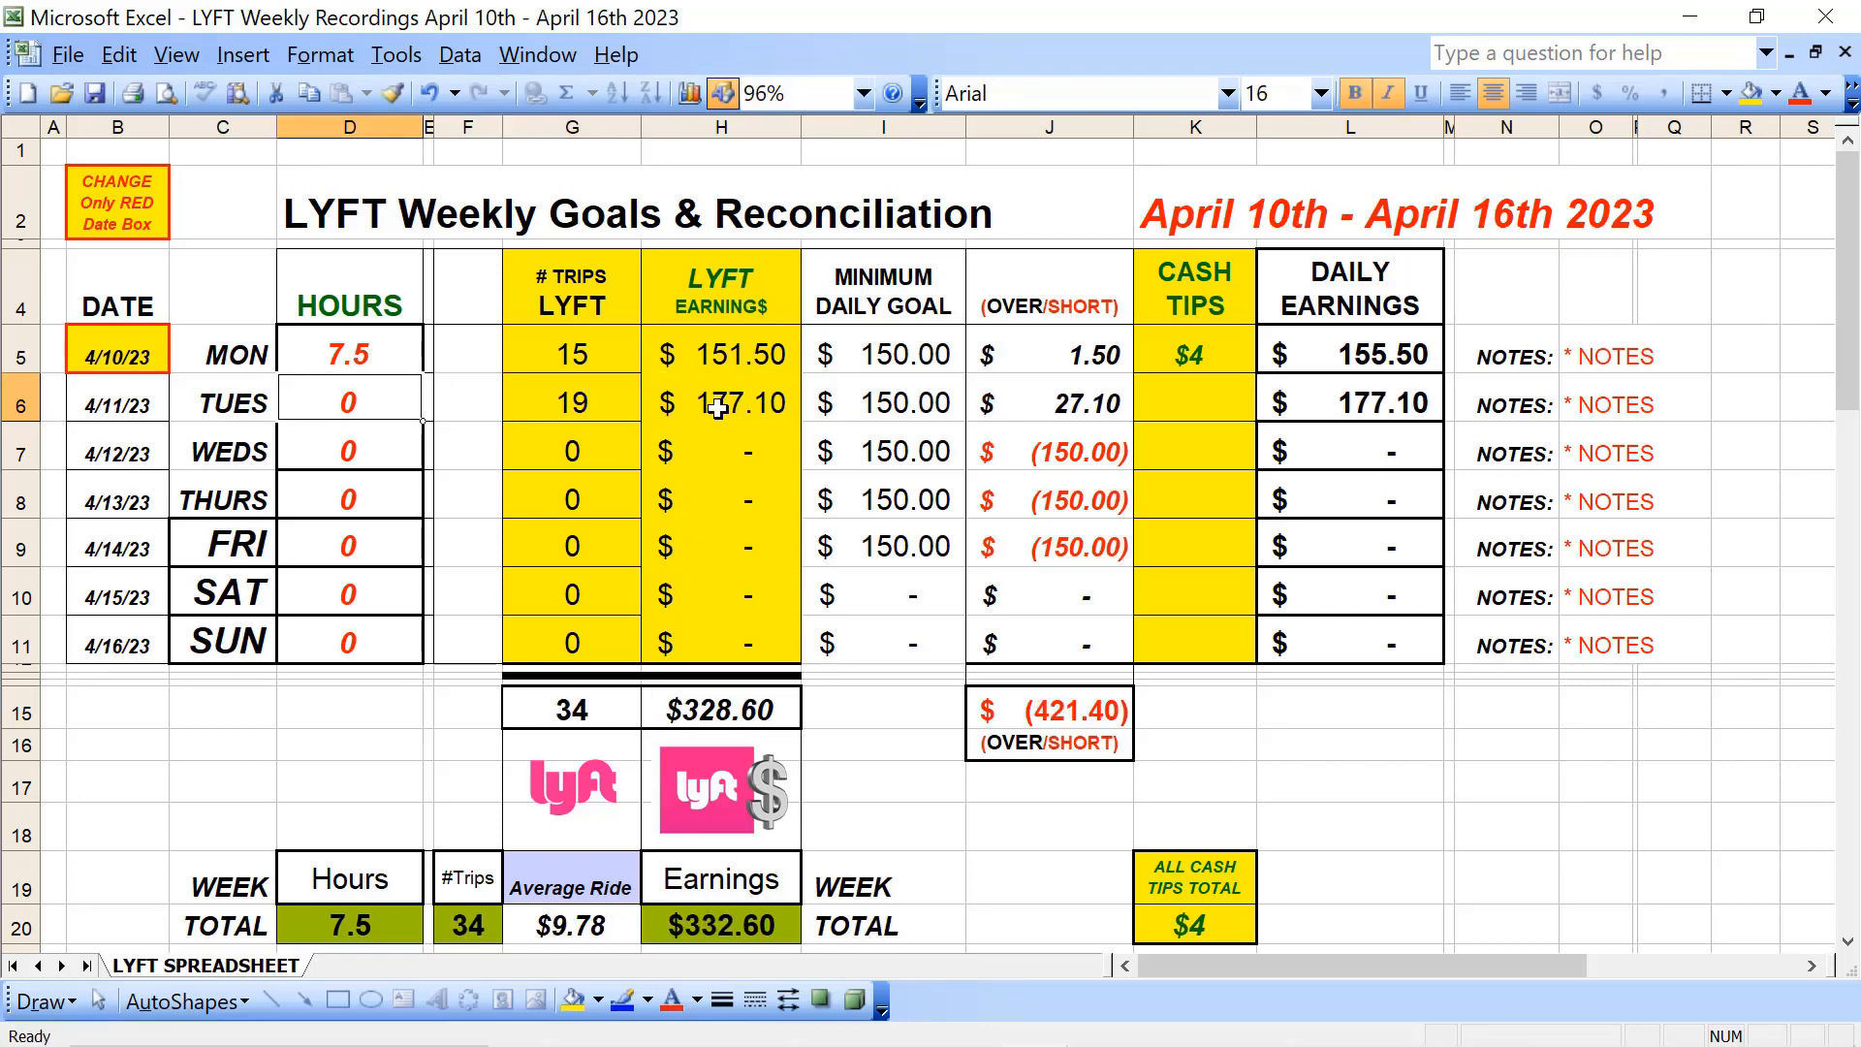
{"action": "type", "text": "9"}
{"action": "key", "text": "Tab"}
{"action": "type", "text": "0"}
{"action": "key", "text": "Return"}
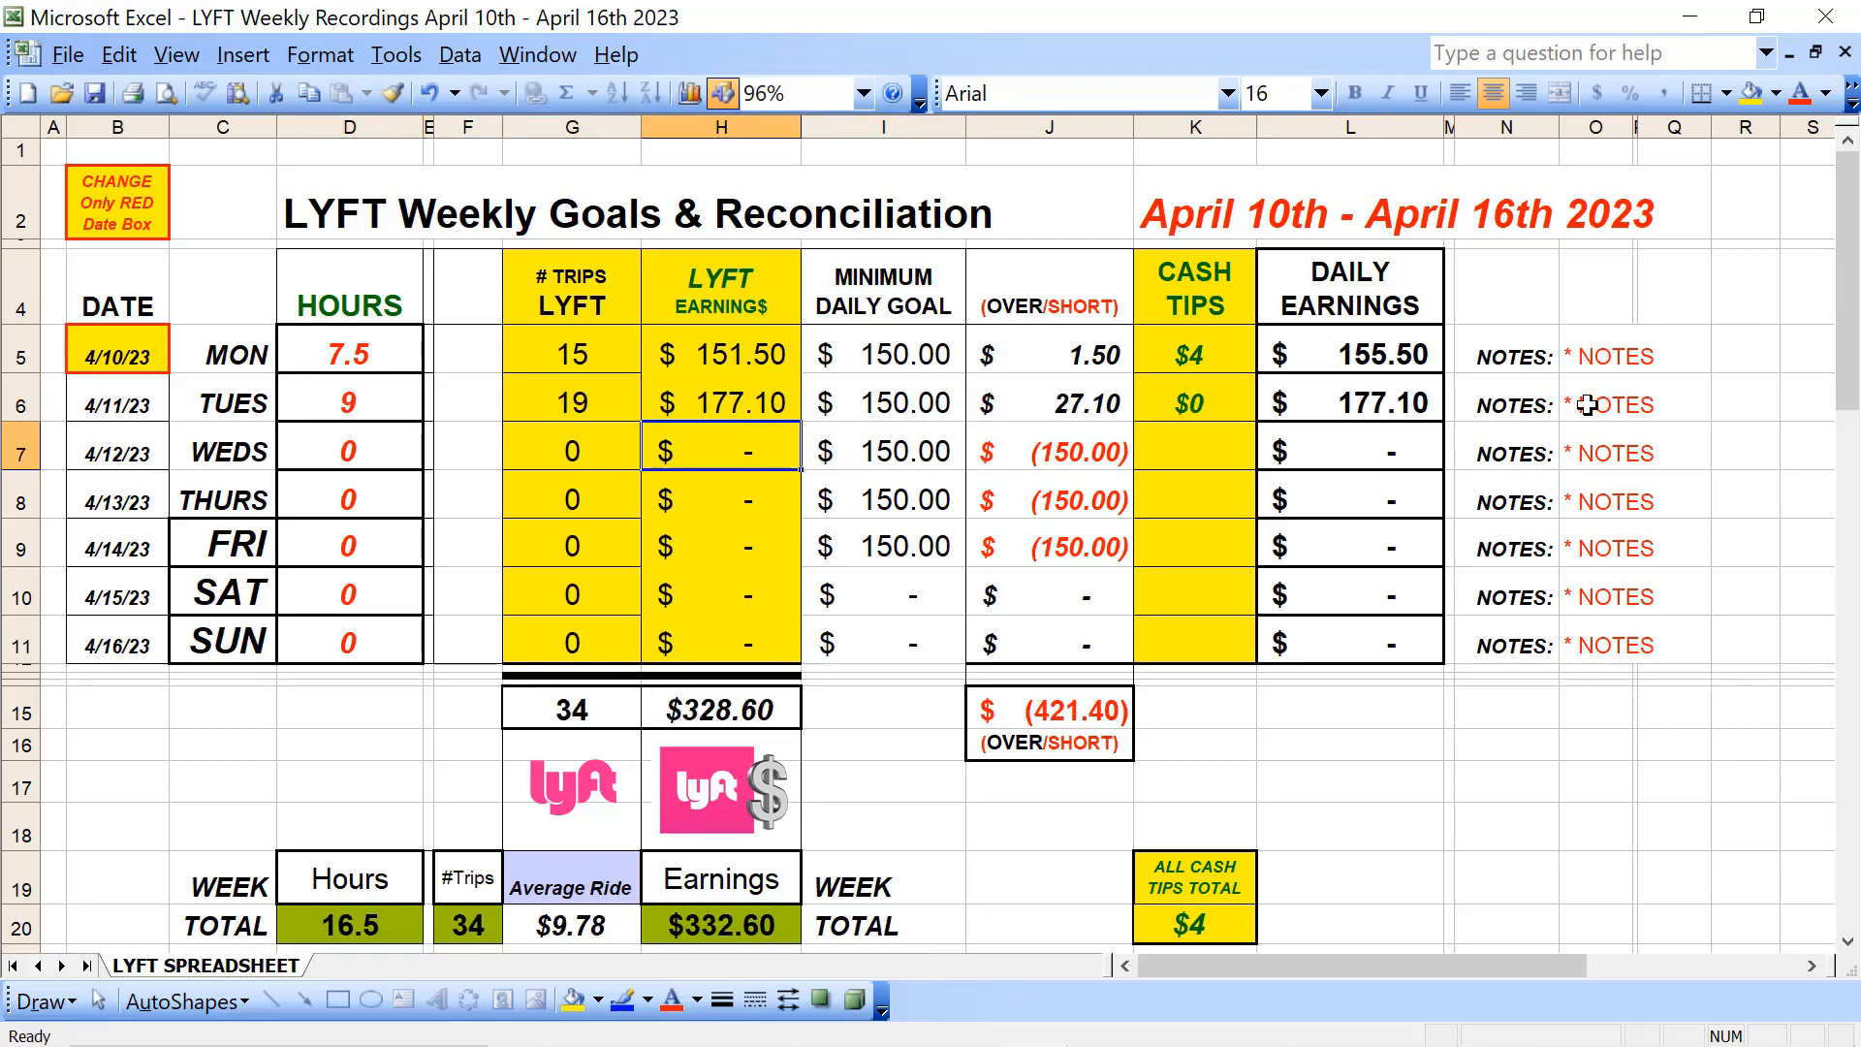
Step: Replace Tuesday's placeholder note with "Busy day!", keeping the leading asterisk
{"action": "double_click", "coordinate": [1588, 405]}
{"action": "double_click", "coordinate": [1587, 405]}
{"action": "type", "text": "Busy day!"}
Step: Enter Wednesday's Lyft earnings of 111.20, 0 cash tips, 9 trips and 6 hours
{"action": "left_click", "coordinate": [756, 446]}
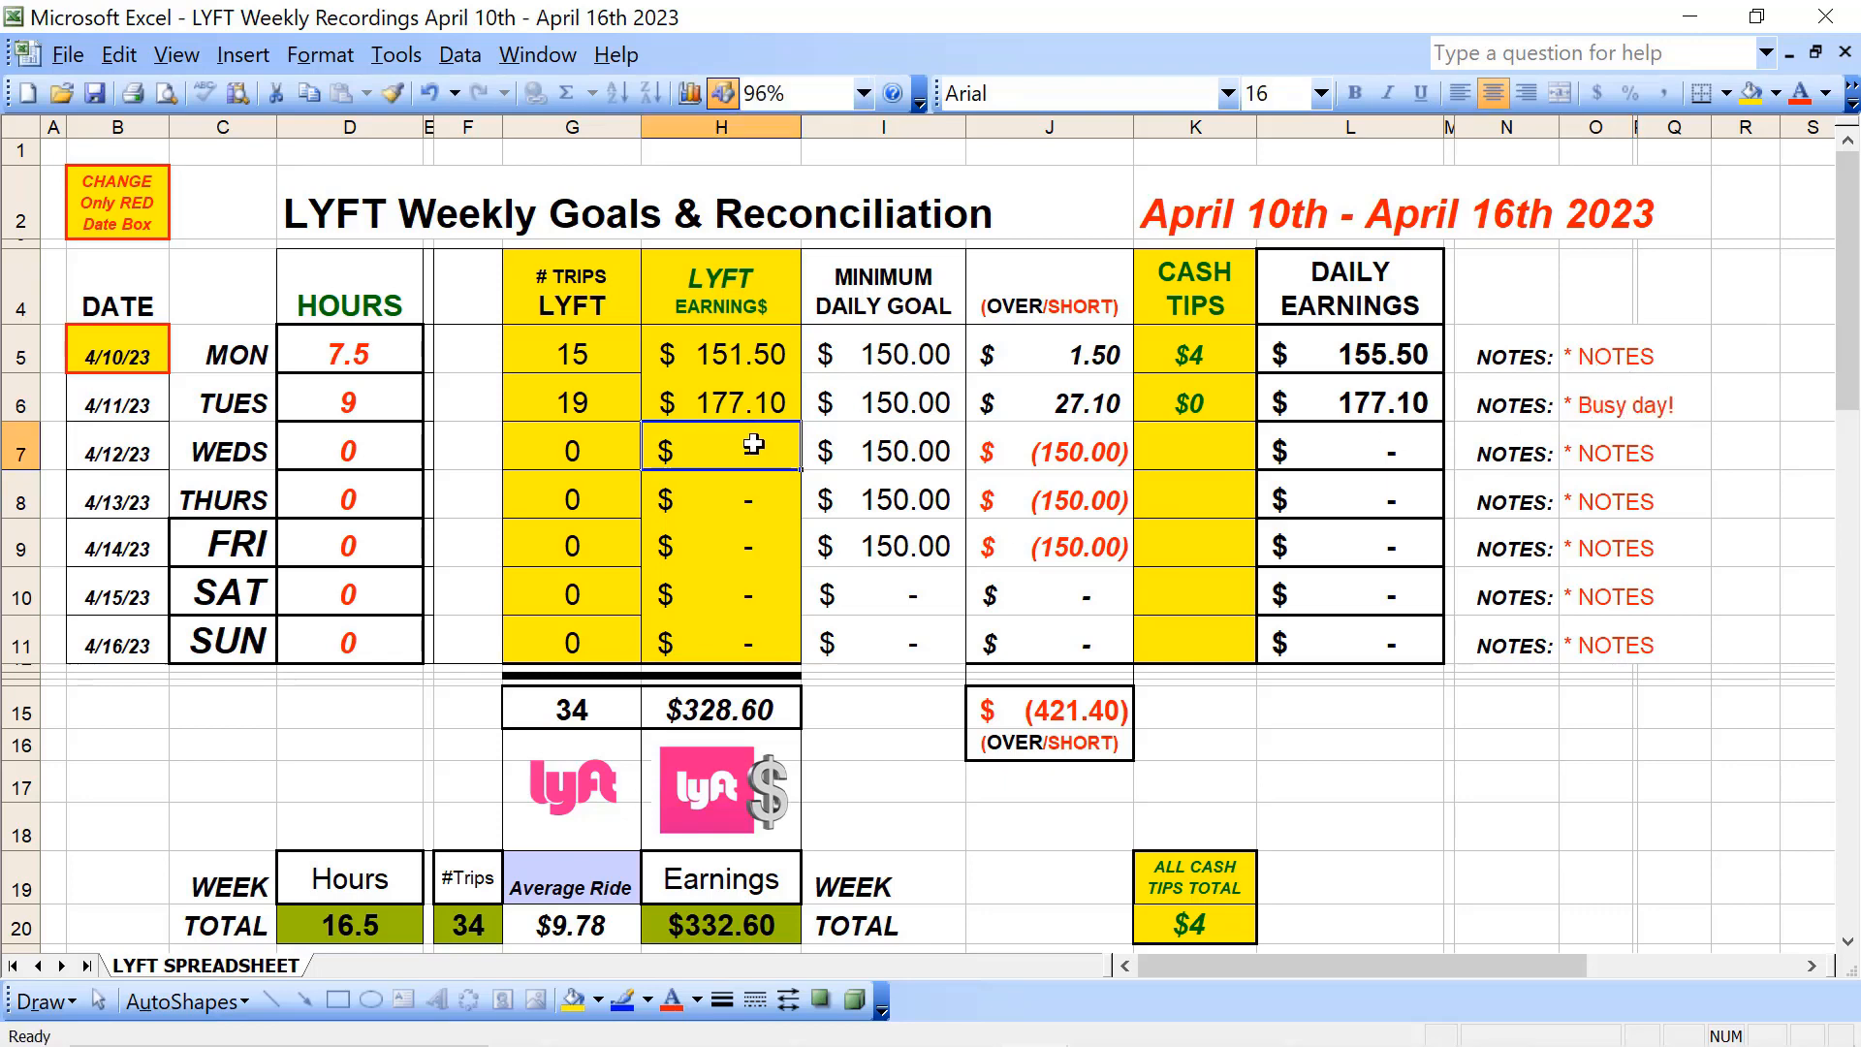
{"action": "type", "text": "111.20"}
{"action": "key", "text": "Tab"}
{"action": "type", "text": "0"}
{"action": "key", "text": "shift+Tab"}
{"action": "key", "text": "shift+Tab"}
{"action": "type", "text": "9"}
{"action": "key", "text": "shift+Tab"}
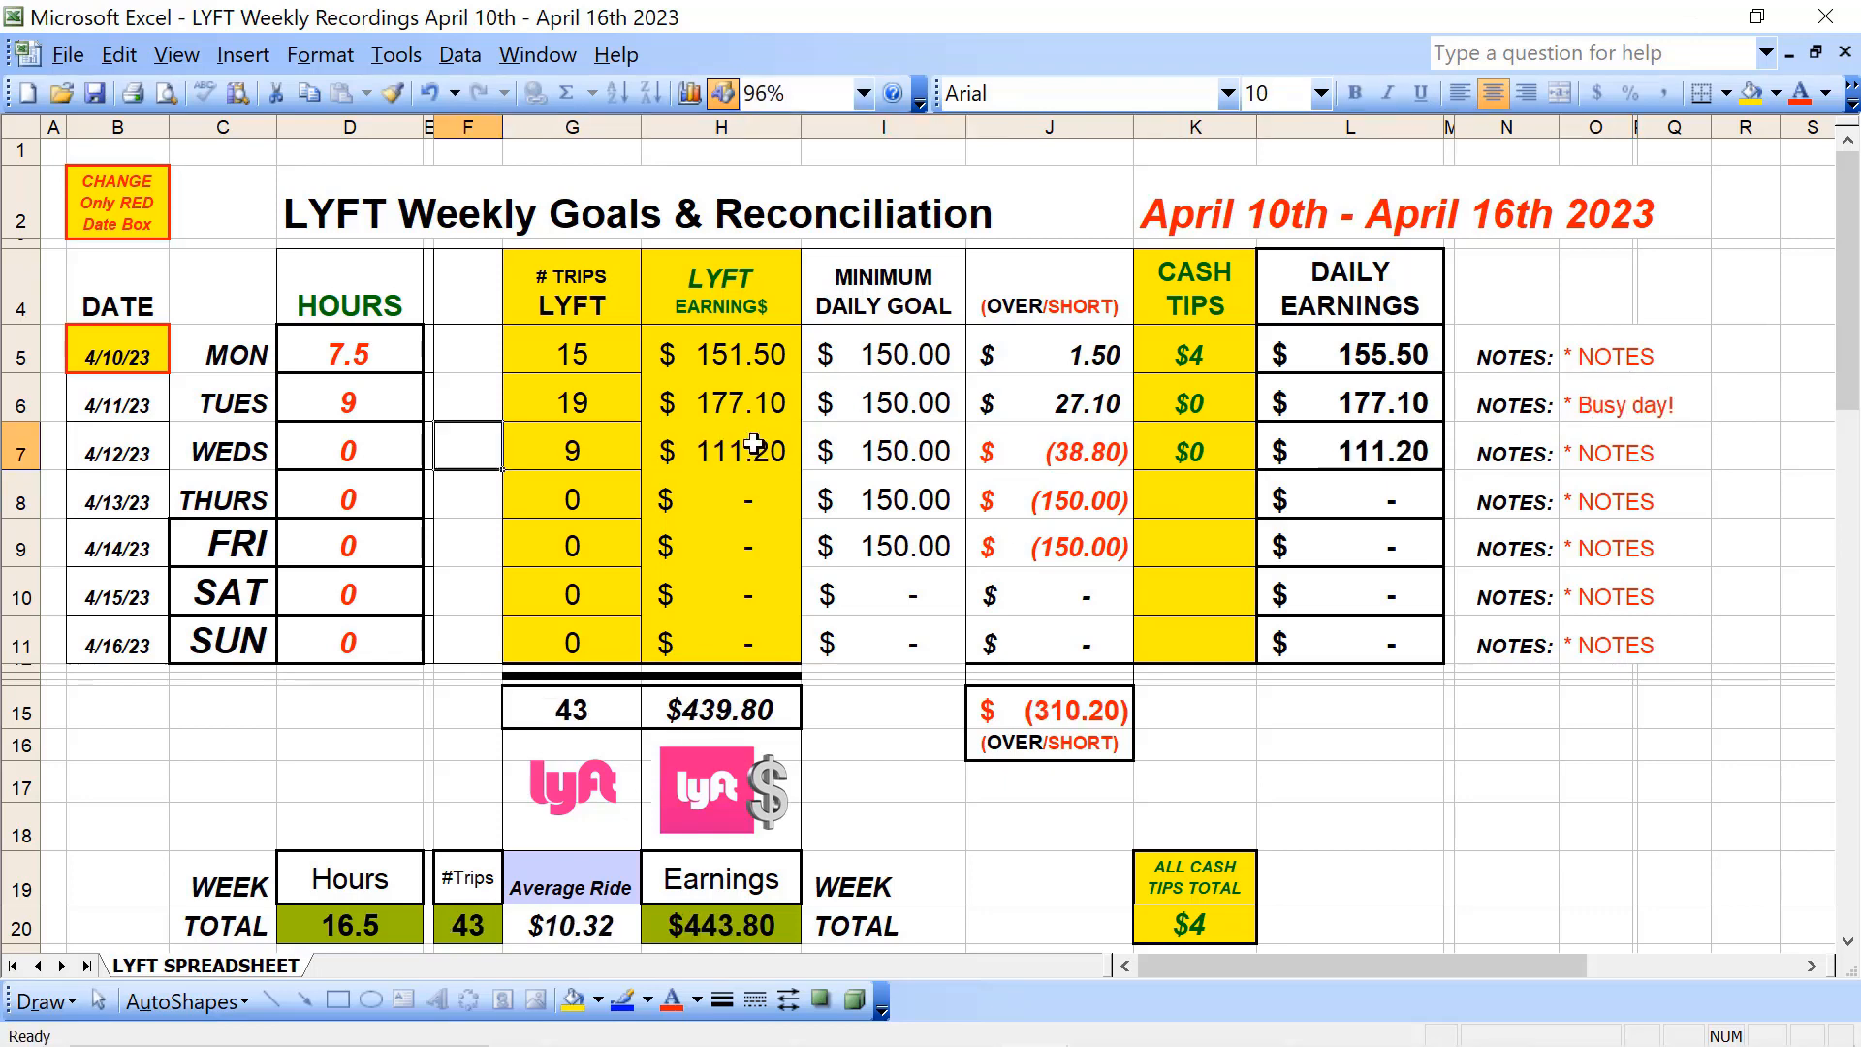
{"action": "type", "text": "6"}
Step: Replace Wednesday's placeholder note with "Easy day!", keeping the leading asterisk
{"action": "left_click", "coordinate": [747, 485]}
{"action": "double_click", "coordinate": [1579, 448]}
{"action": "type", "text": "Easy day!"}
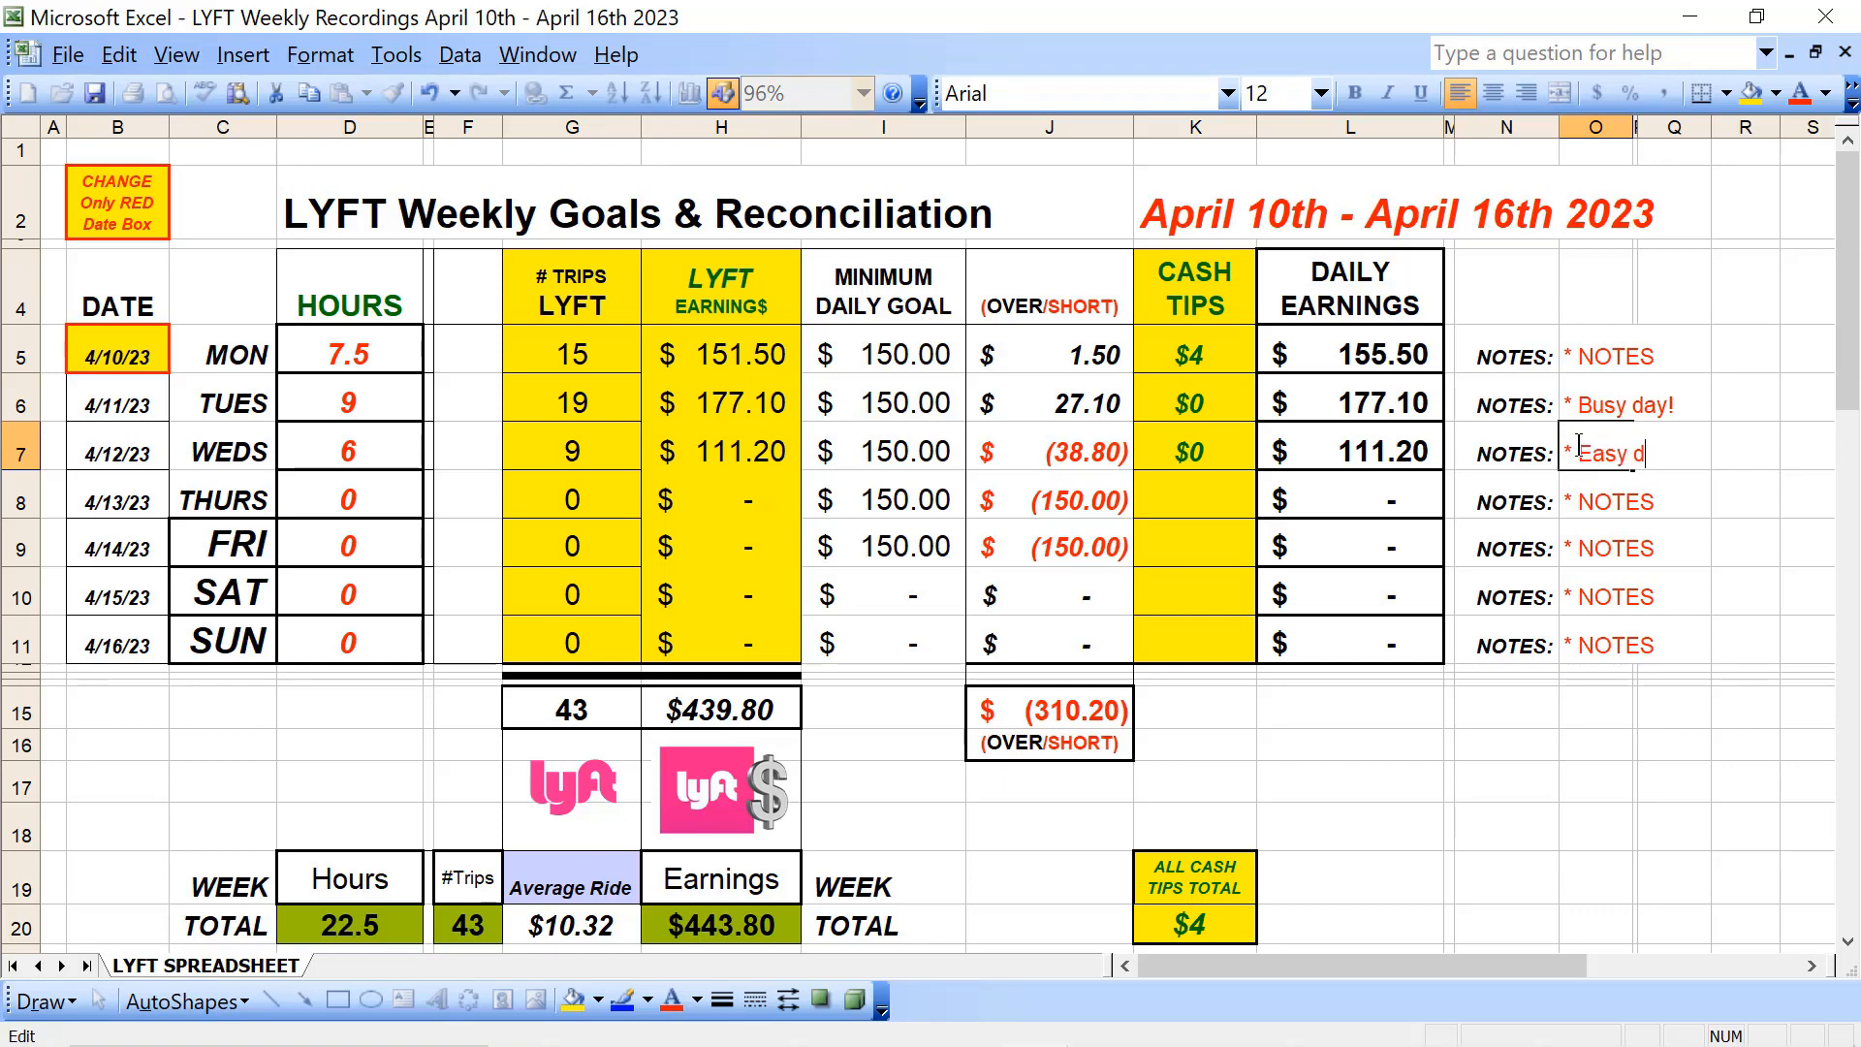
{"action": "key", "text": "Return"}
Step: Enter Thursday's Lyft earnings of 75.80, 5 trips and 3 hours
{"action": "left_click", "coordinate": [762, 499]}
{"action": "type", "text": "75.80"}
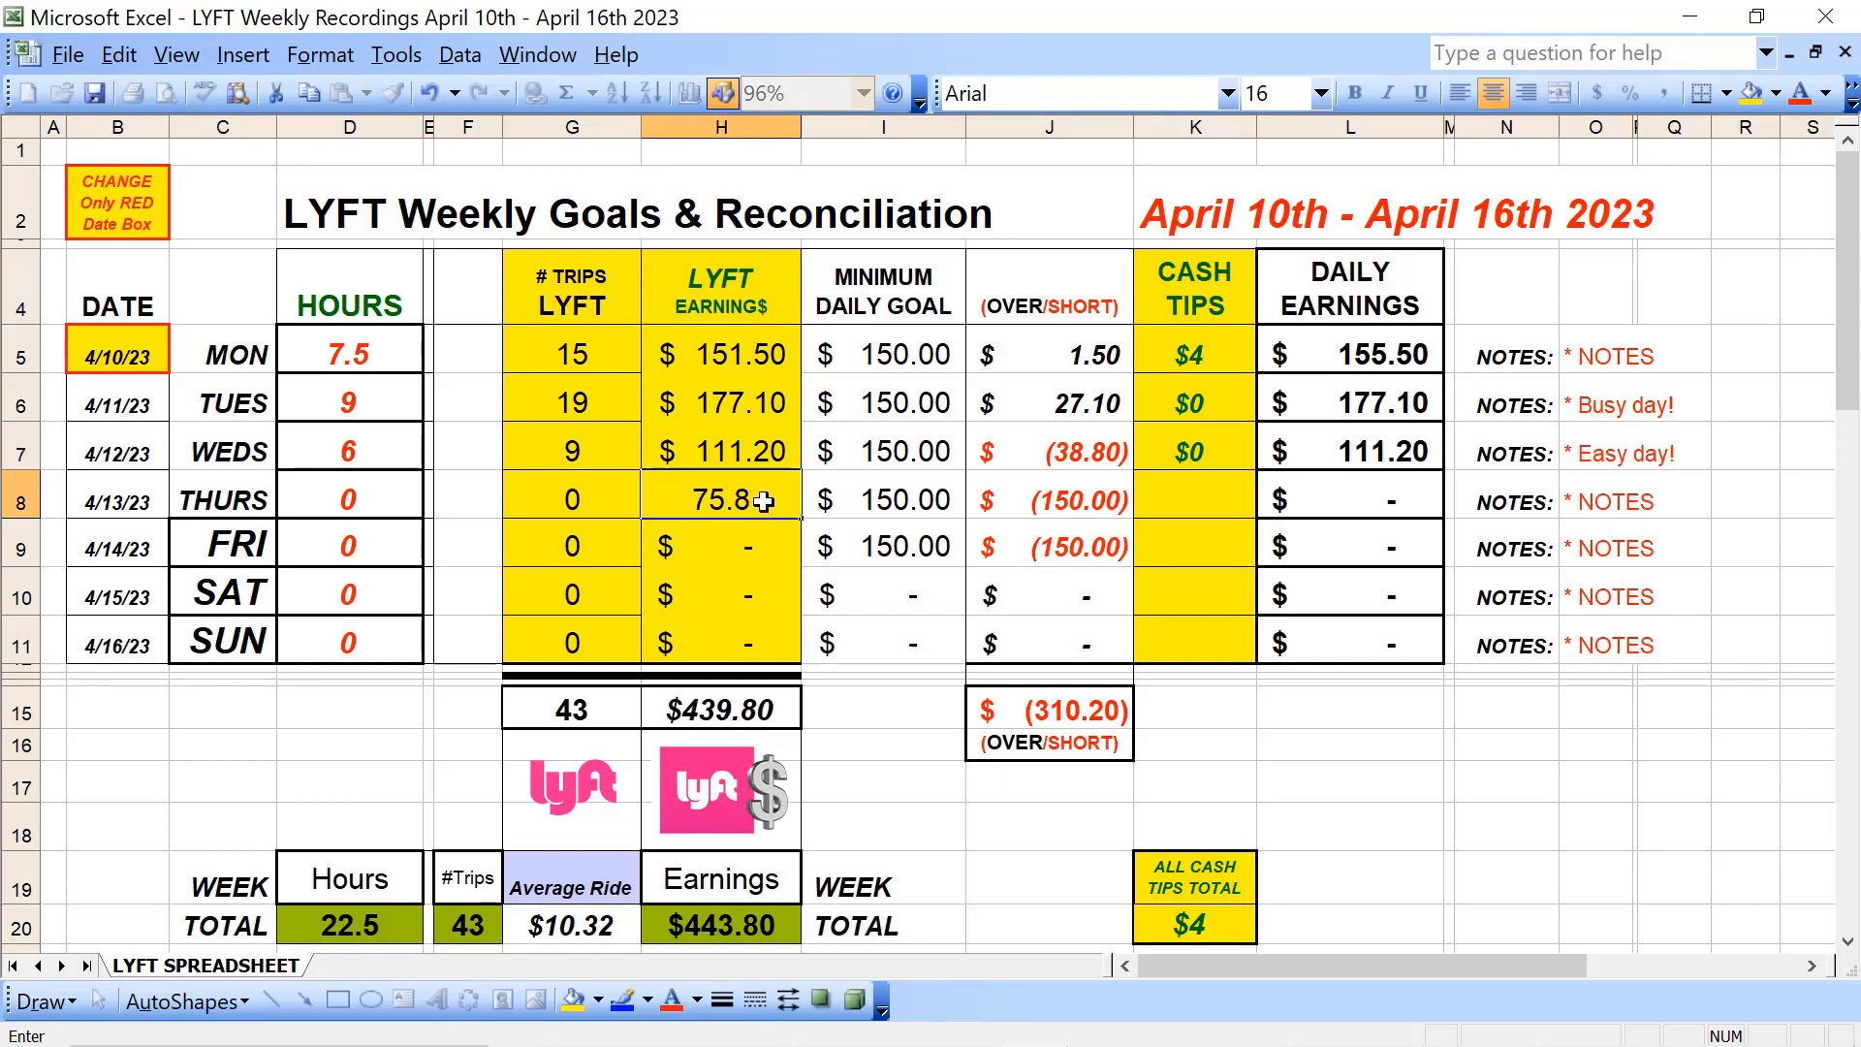
{"action": "key", "text": "shift+Tab"}
{"action": "type", "text": "5"}
{"action": "key", "text": "shift+Tab"}
{"action": "type", "text": "5"}
{"action": "type", "text": "3"}
Step: Enter 5 dollars in cash tips for Thursday
{"action": "key", "text": "Right"}
{"action": "key", "text": "Right"}
{"action": "key", "text": "Right"}
{"action": "key", "text": "Right"}
{"action": "key", "text": "Right"}
{"action": "key", "text": "Right"}
{"action": "key", "text": "Right"}
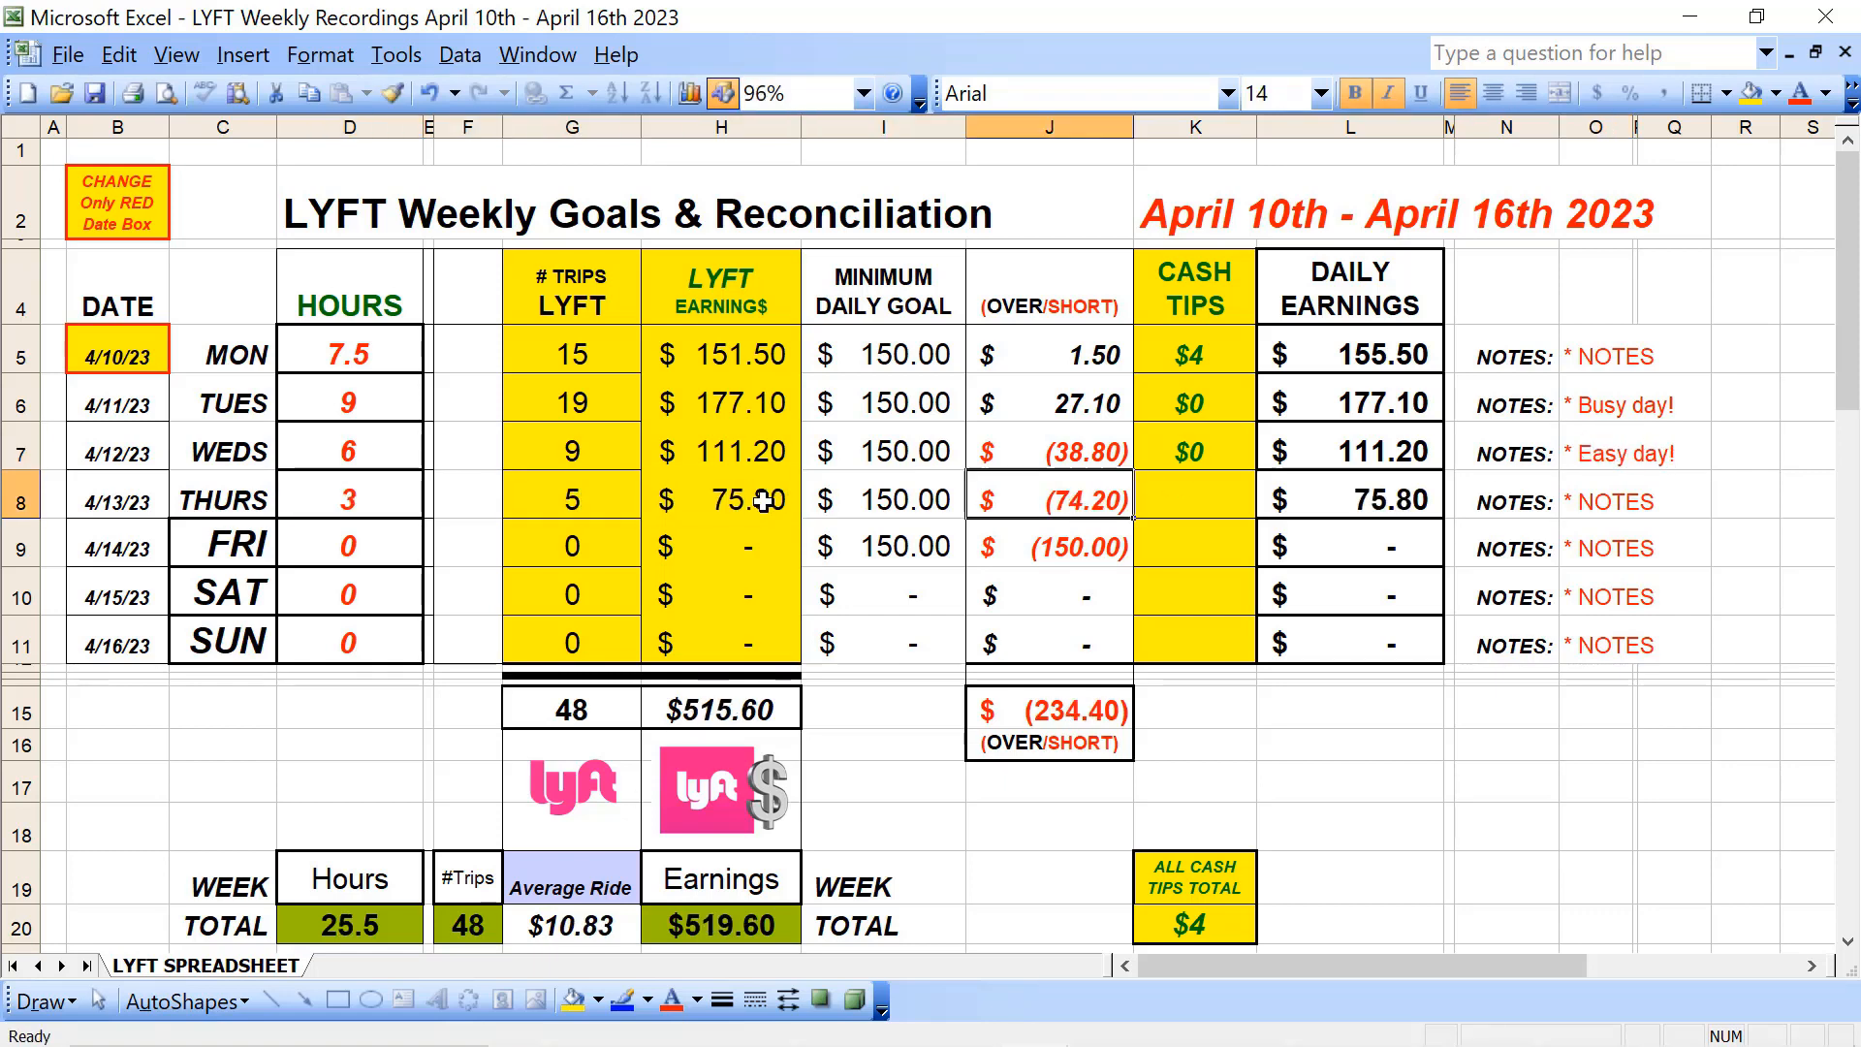
{"action": "type", "text": "5"}
{"action": "key", "text": "Return"}
Step: Enter Friday's Lyft earnings of 225, 21 trips and 11 hours
{"action": "key", "text": "Left"}
{"action": "key", "text": "Left"}
{"action": "key", "text": "Left"}
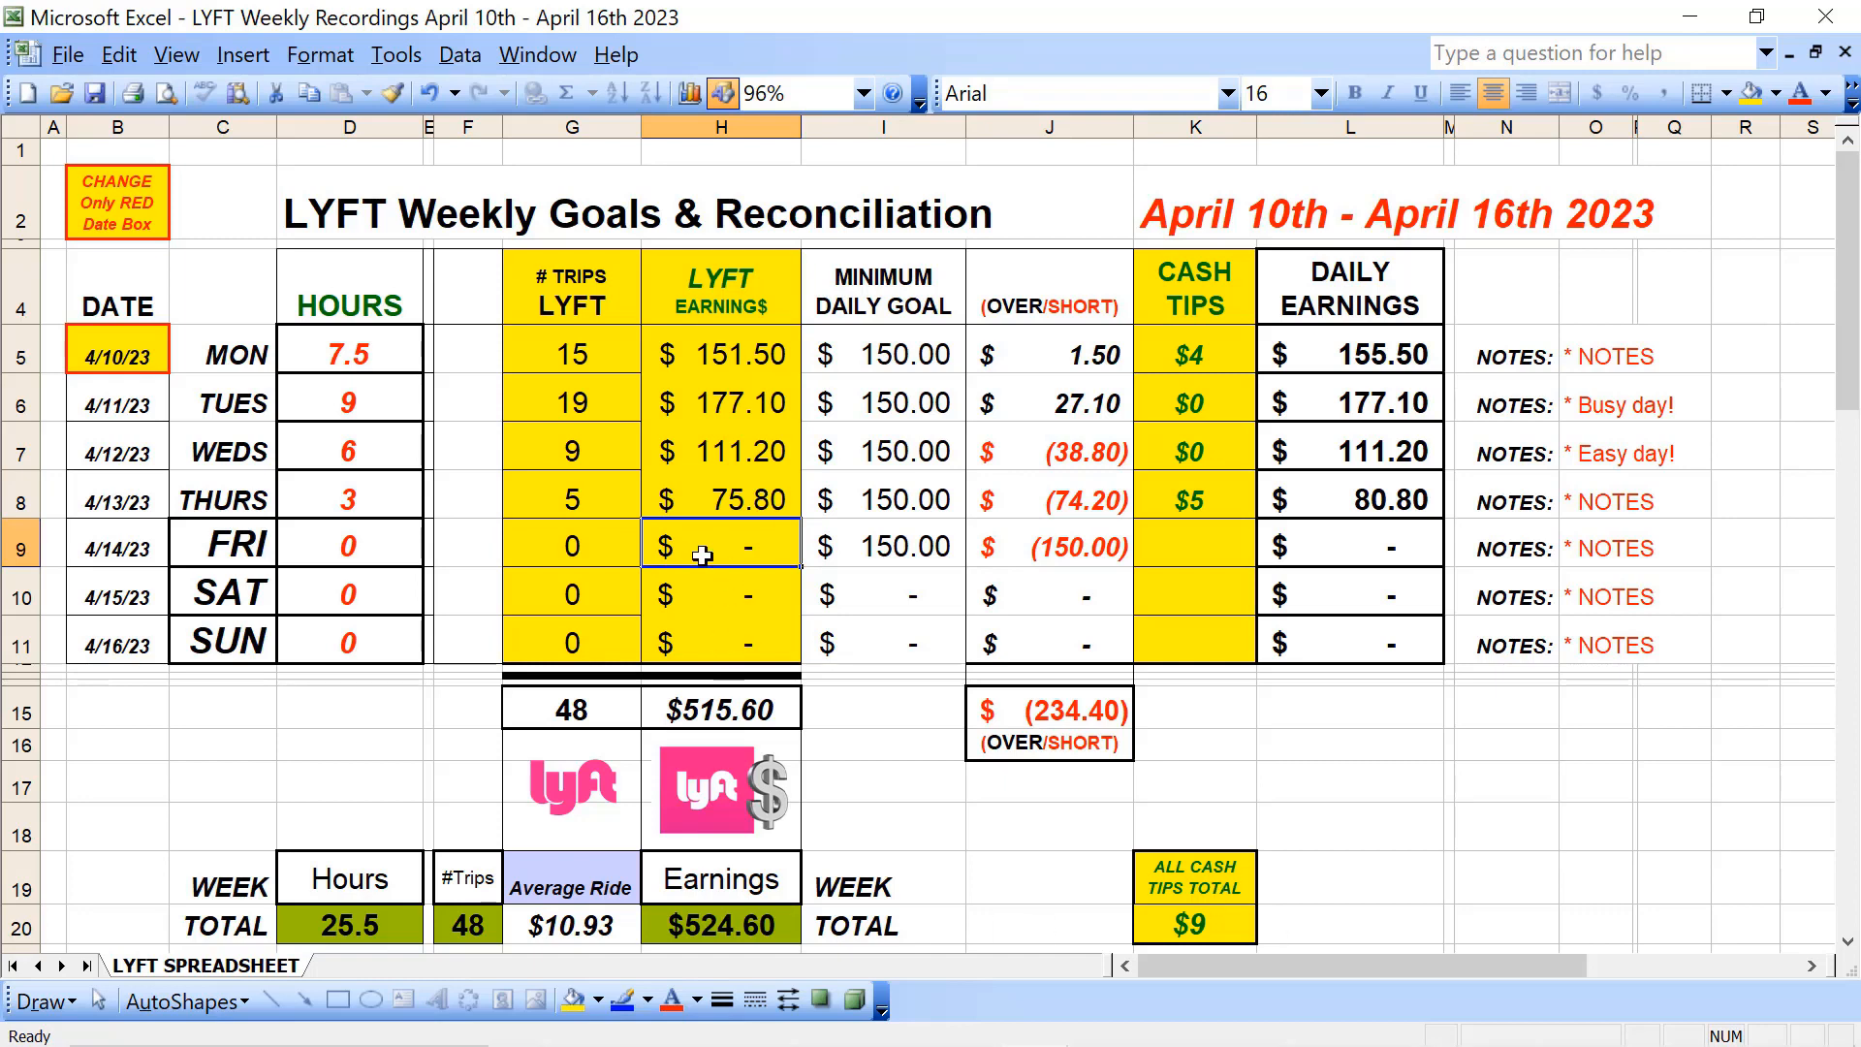
{"action": "type", "text": "225"}
{"action": "key", "text": "shift+Tab"}
{"action": "type", "text": "21"}
{"action": "key", "text": "shift+Tab"}
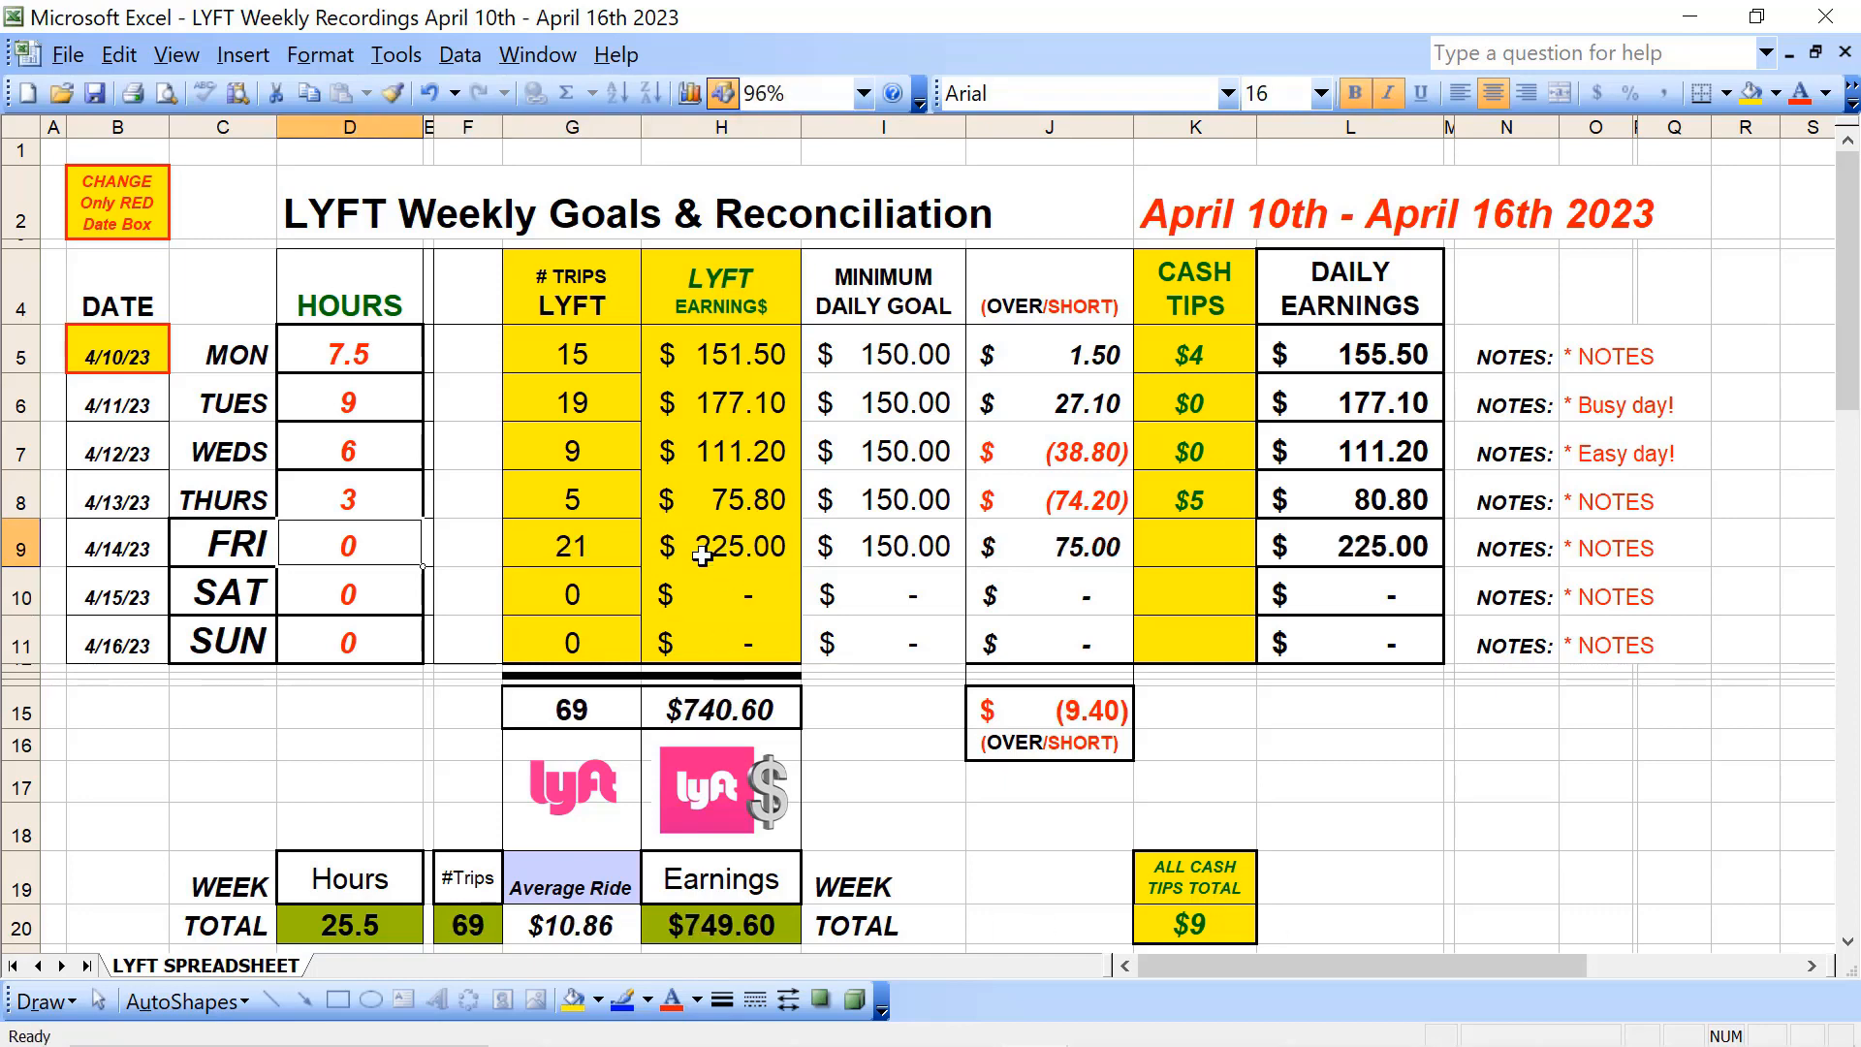
{"action": "type", "text": "11"}
Step: Enter 15 dollars in cash tips for Friday
{"action": "key", "text": "Right"}
{"action": "key", "text": "Right"}
{"action": "key", "text": "Right"}
{"action": "key", "text": "Right"}
{"action": "key", "text": "Right"}
{"action": "key", "text": "Right"}
{"action": "key", "text": "Right"}
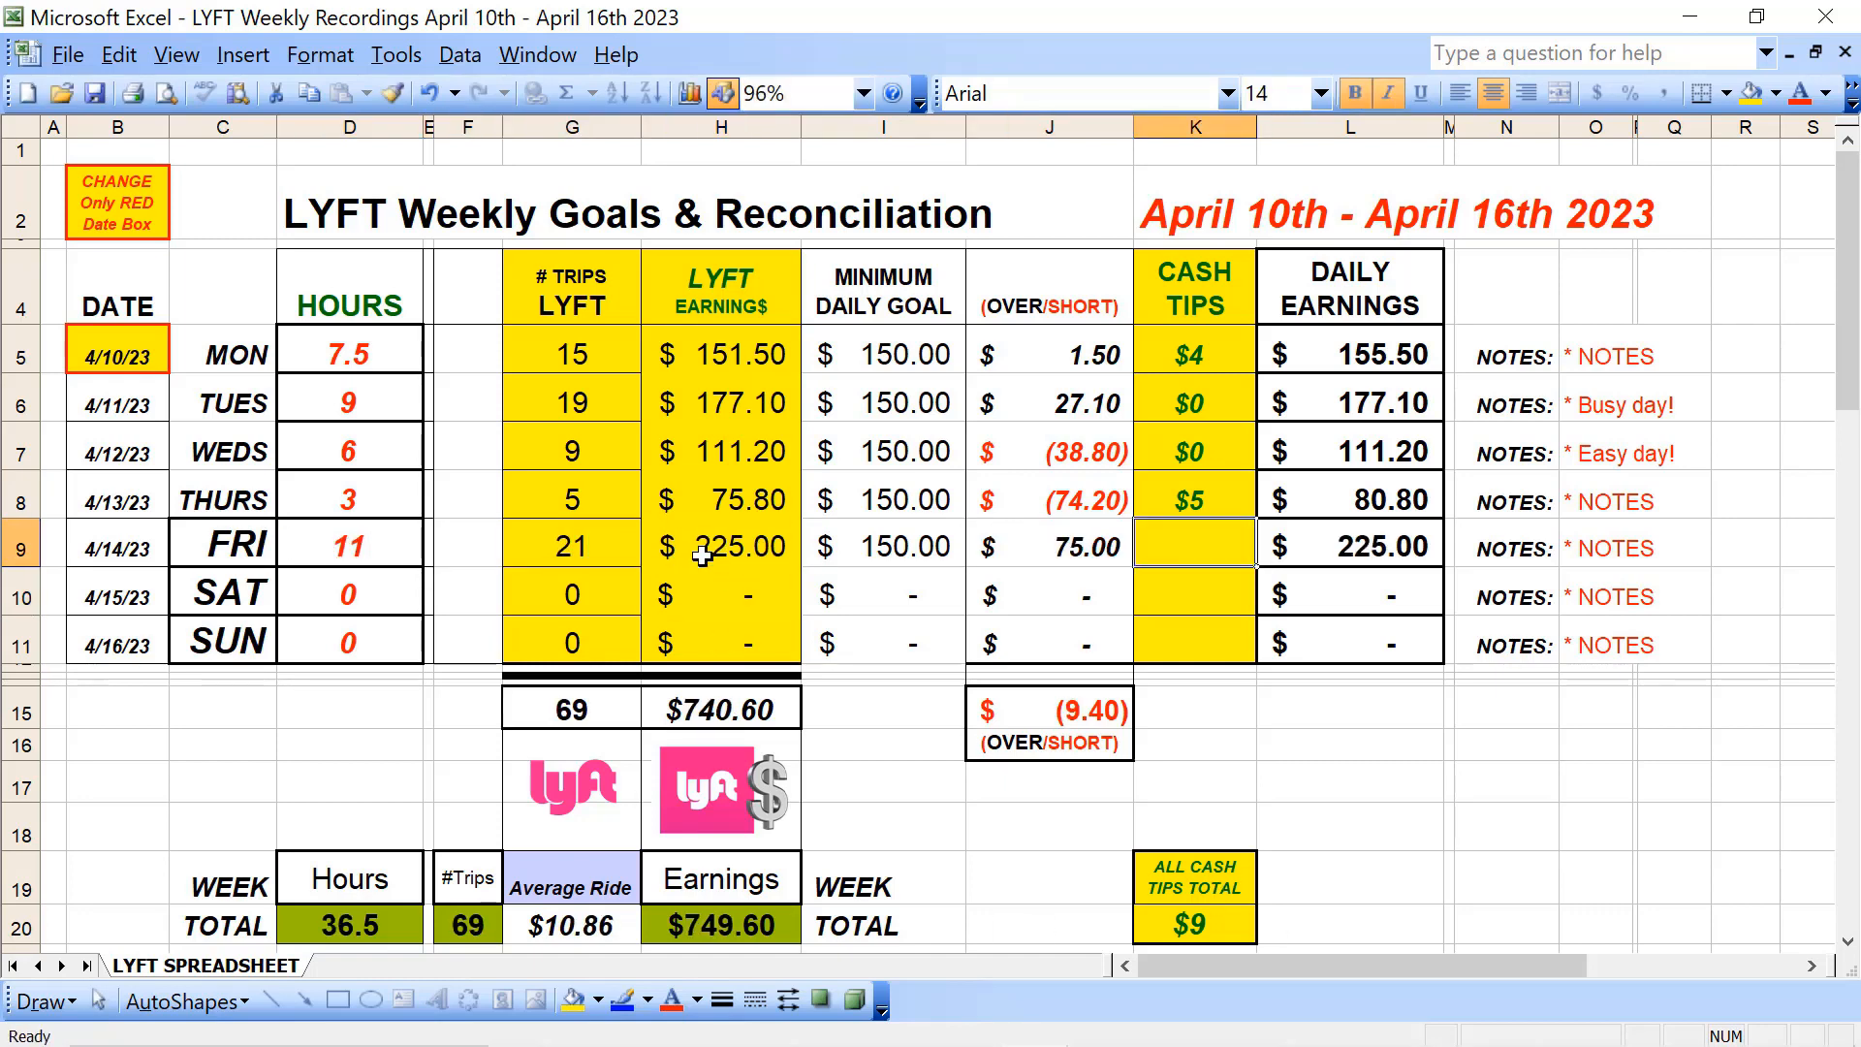
{"action": "type", "text": "15"}
{"action": "key", "text": "ctrl+Return"}
Step: Replace Friday's placeholder note with "Yeeee Hoooo!", keeping the leading asterisk
{"action": "double_click", "coordinate": [1585, 547]}
{"action": "key", "text": "shift+Right"}
{"action": "key", "text": "shift+Right"}
{"action": "key", "text": "shift+Right"}
{"action": "key", "text": "shift+Right"}
{"action": "key", "text": "shift+Right"}
{"action": "type", "text": "Yeeee "}
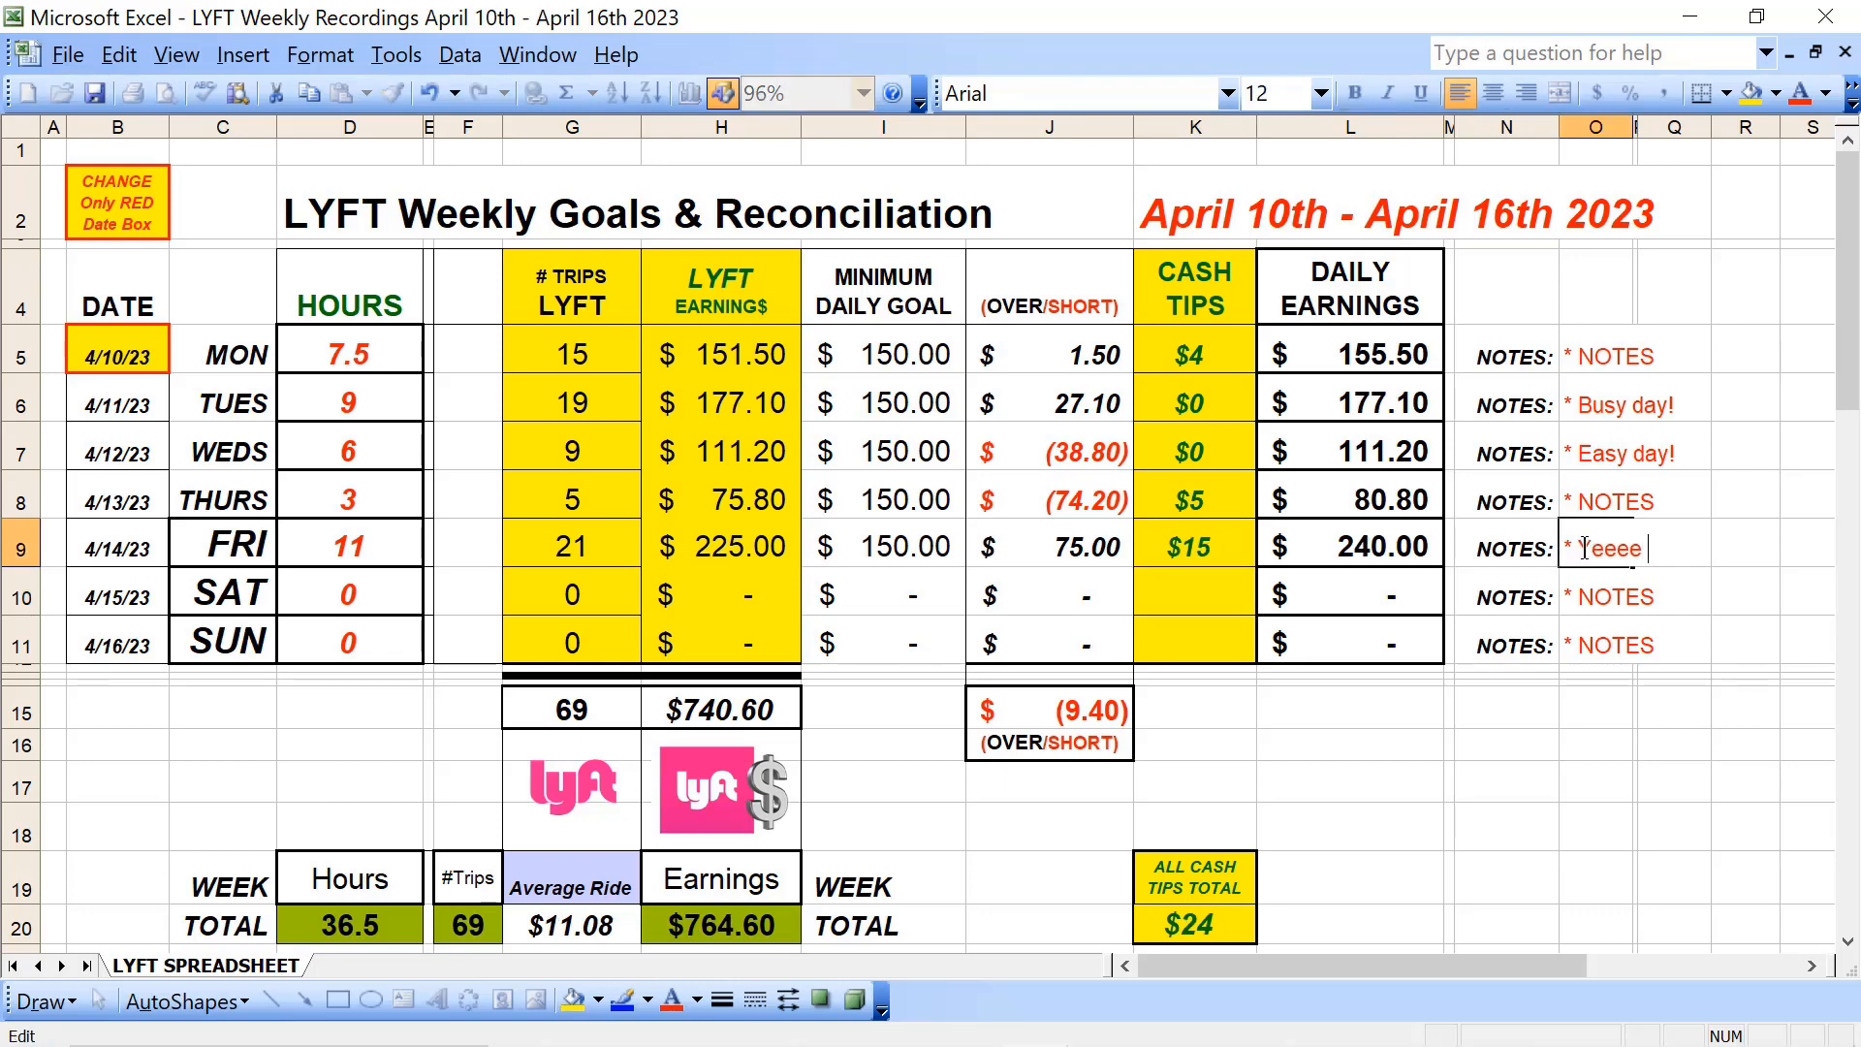
{"action": "type", "text": "Hoooo!"}
{"action": "key", "text": "Return"}
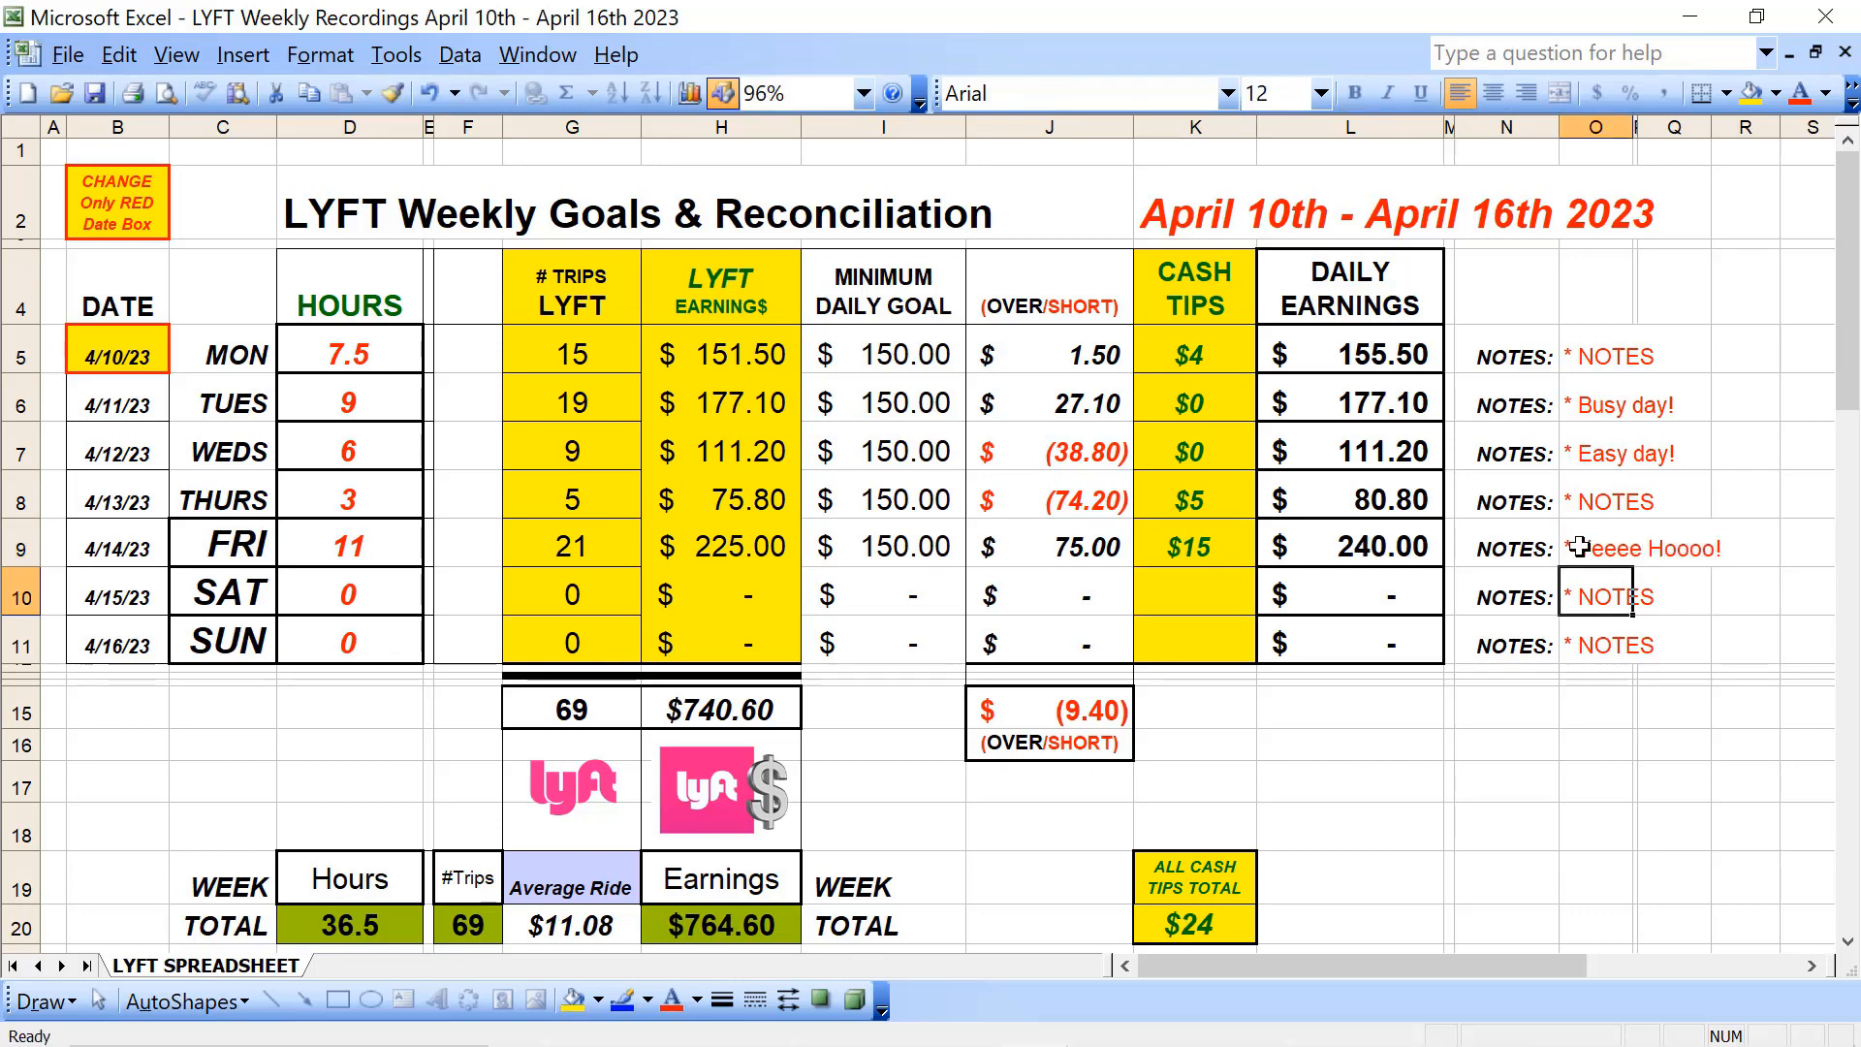
Step: Enter Saturday's Lyft earnings of 112 dollars in the weekly reconciliation sheet
{"action": "left_click", "coordinate": [734, 587]}
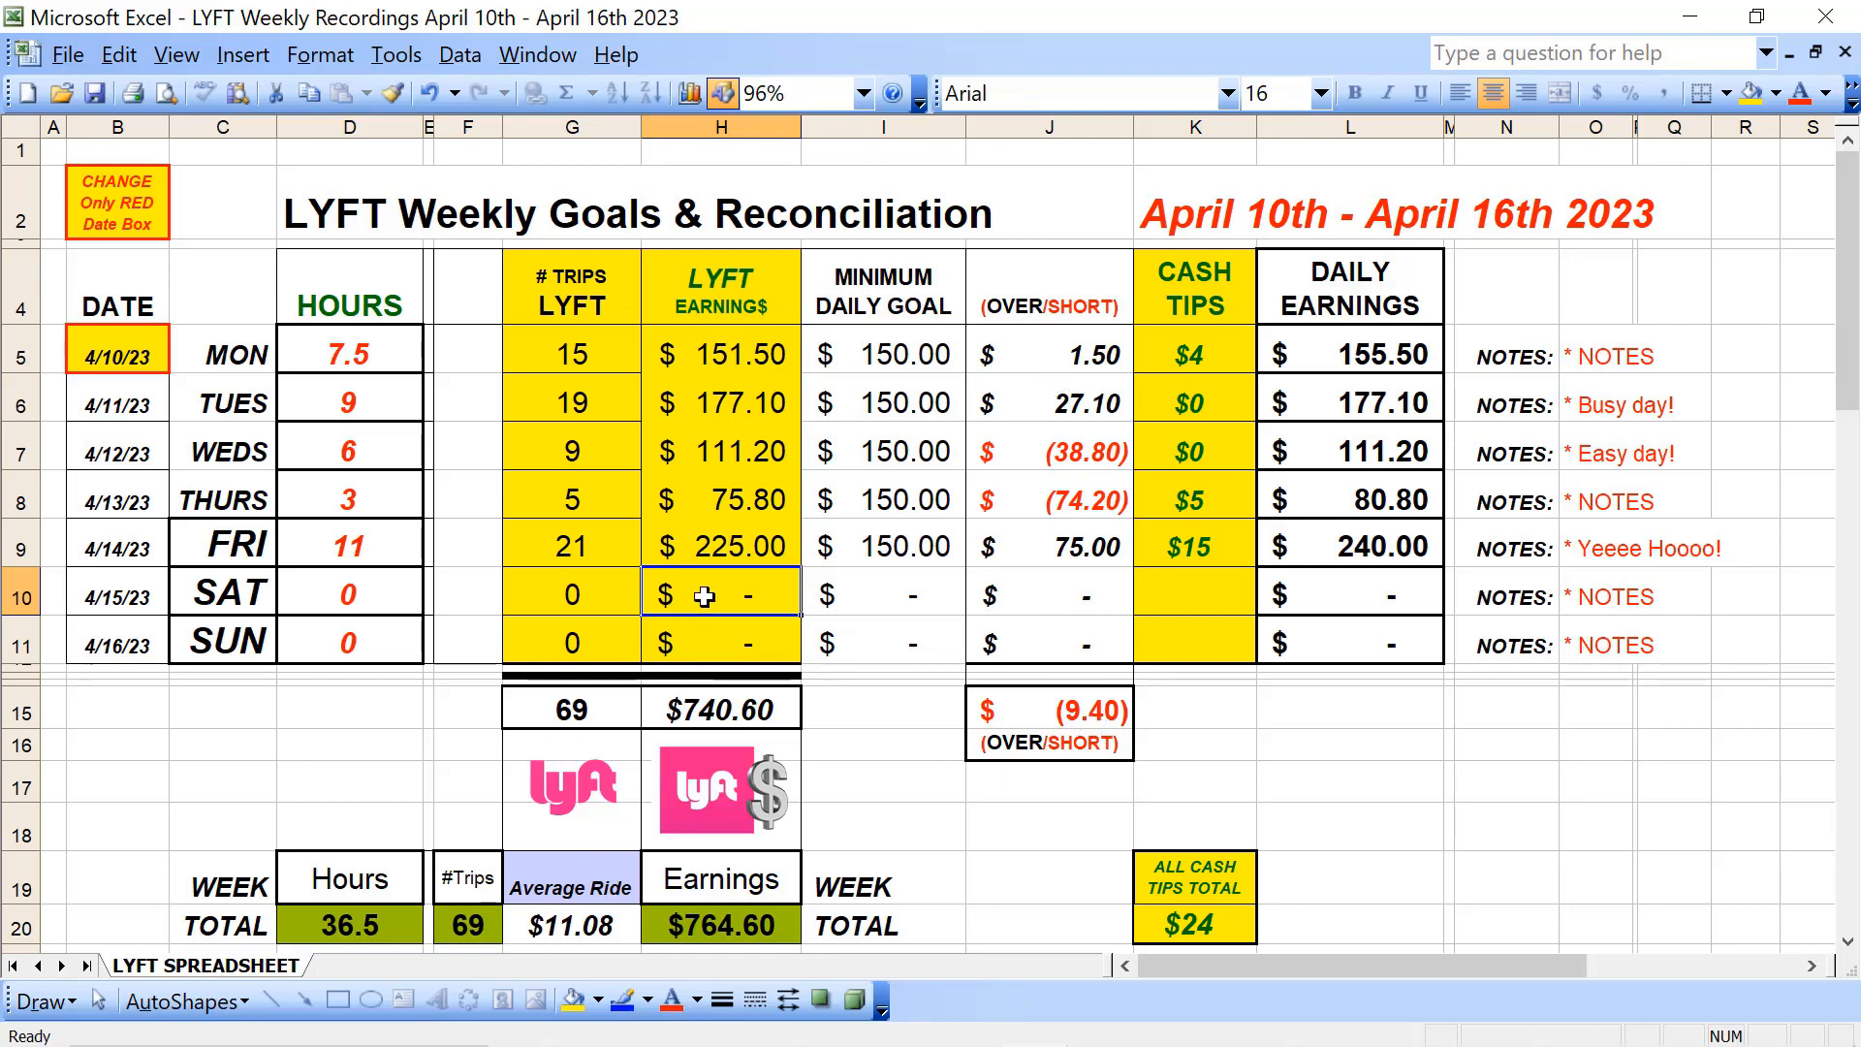
{"action": "type", "text": "12"}
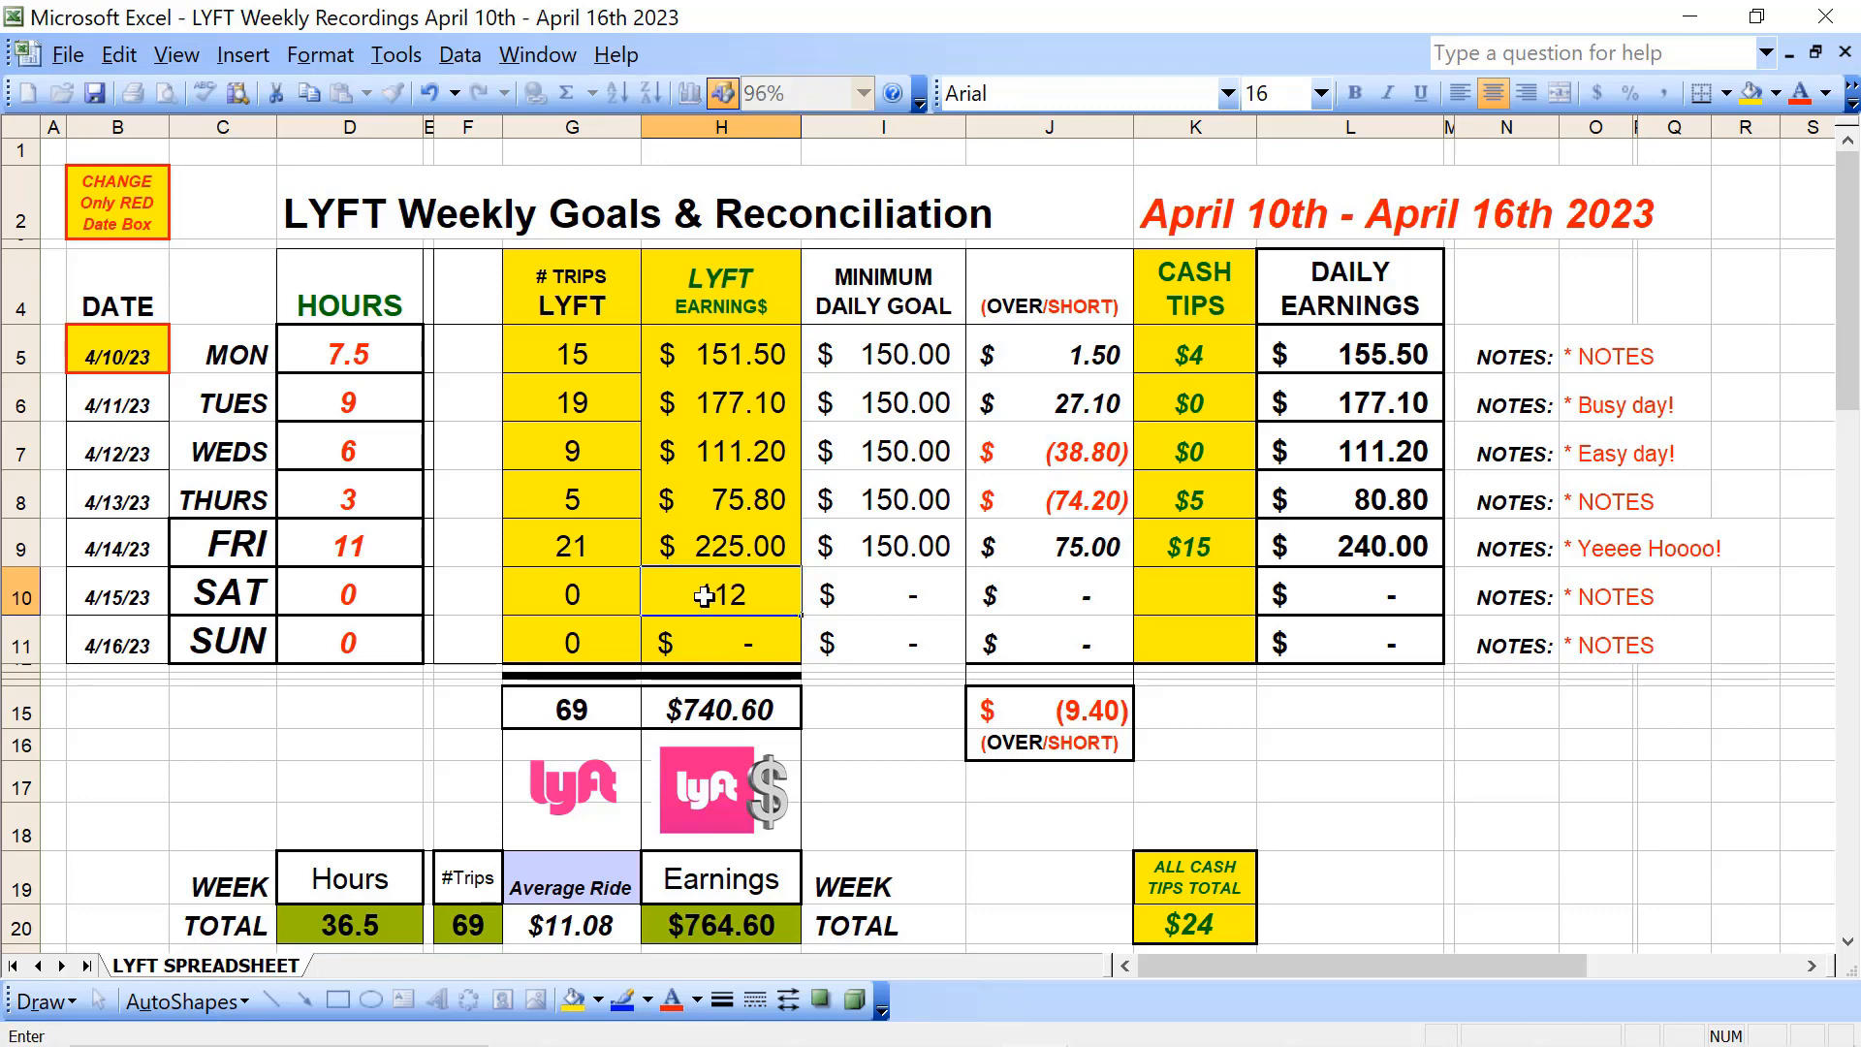
{"action": "key", "text": "Tab"}
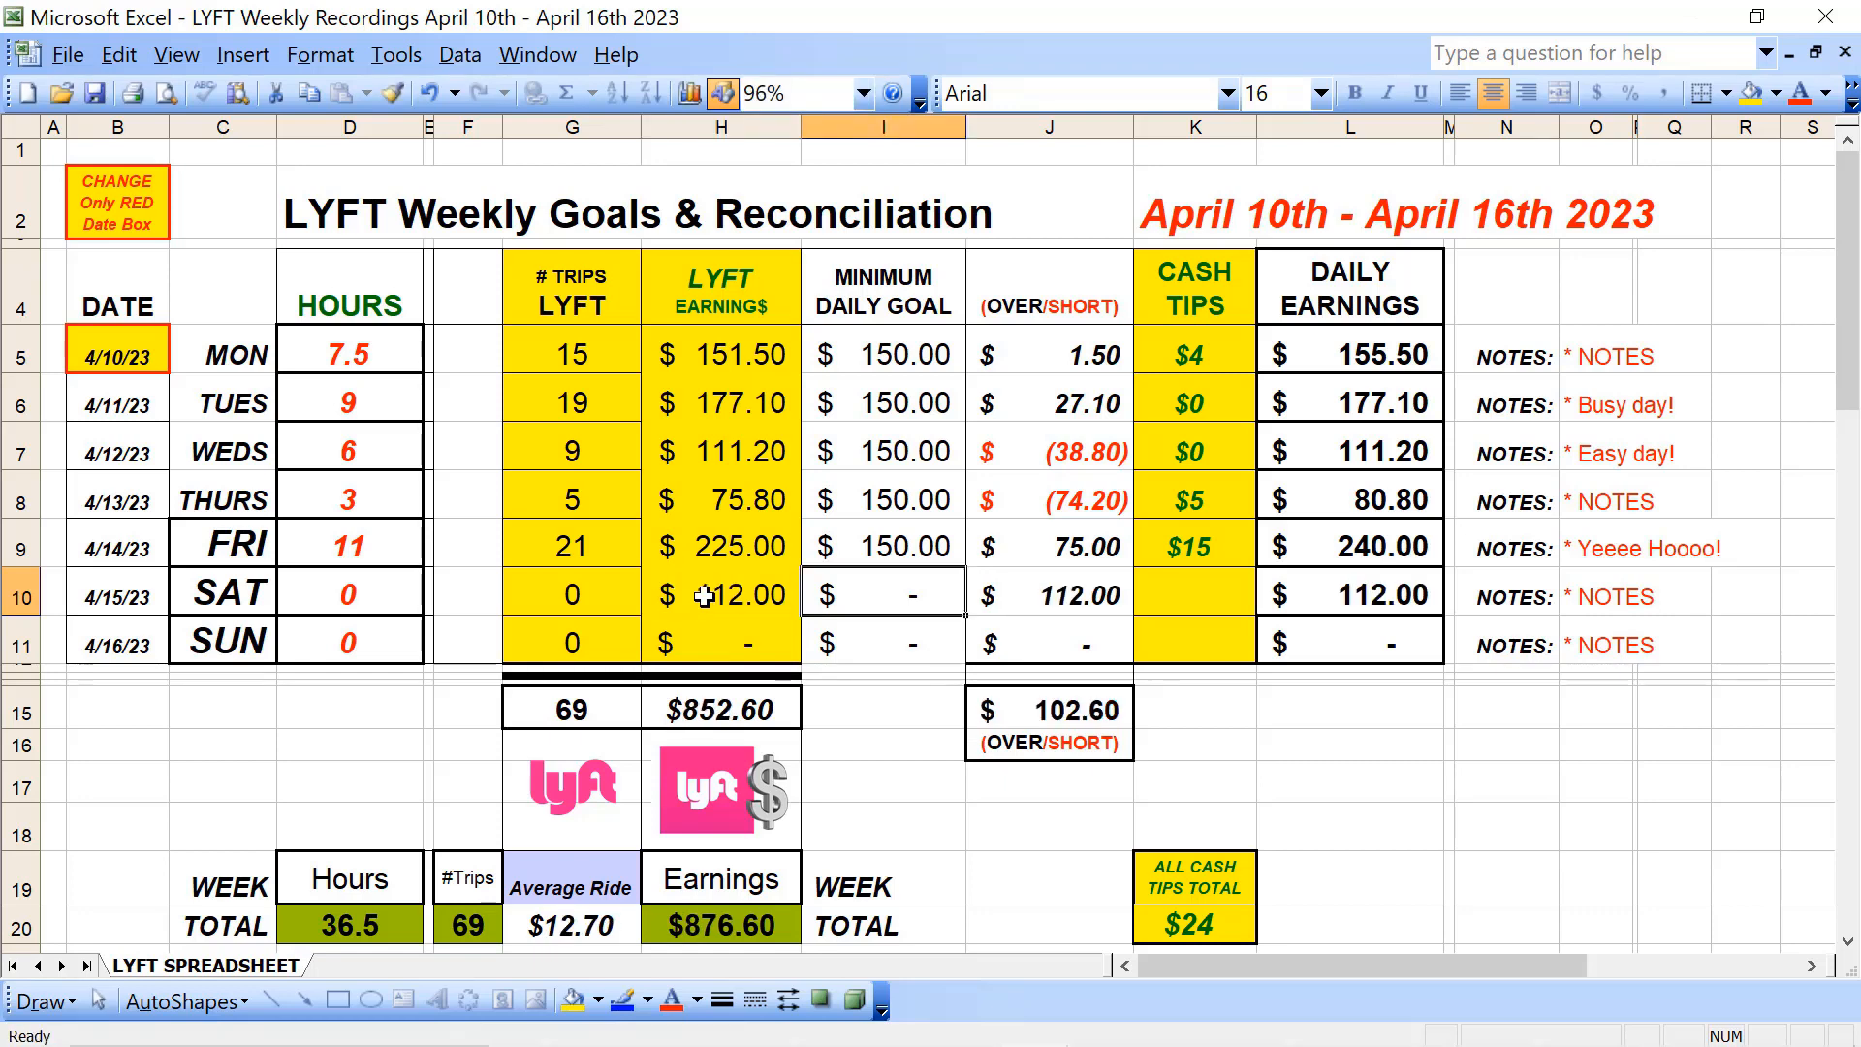
Step: Enter 4 dollars in cash tips for Saturday
{"action": "key", "text": "Right"}
{"action": "key", "text": "Left"}
{"action": "key", "text": "Right"}
{"action": "key", "text": "Left"}
{"action": "key", "text": "Right"}
{"action": "key", "text": "Right"}
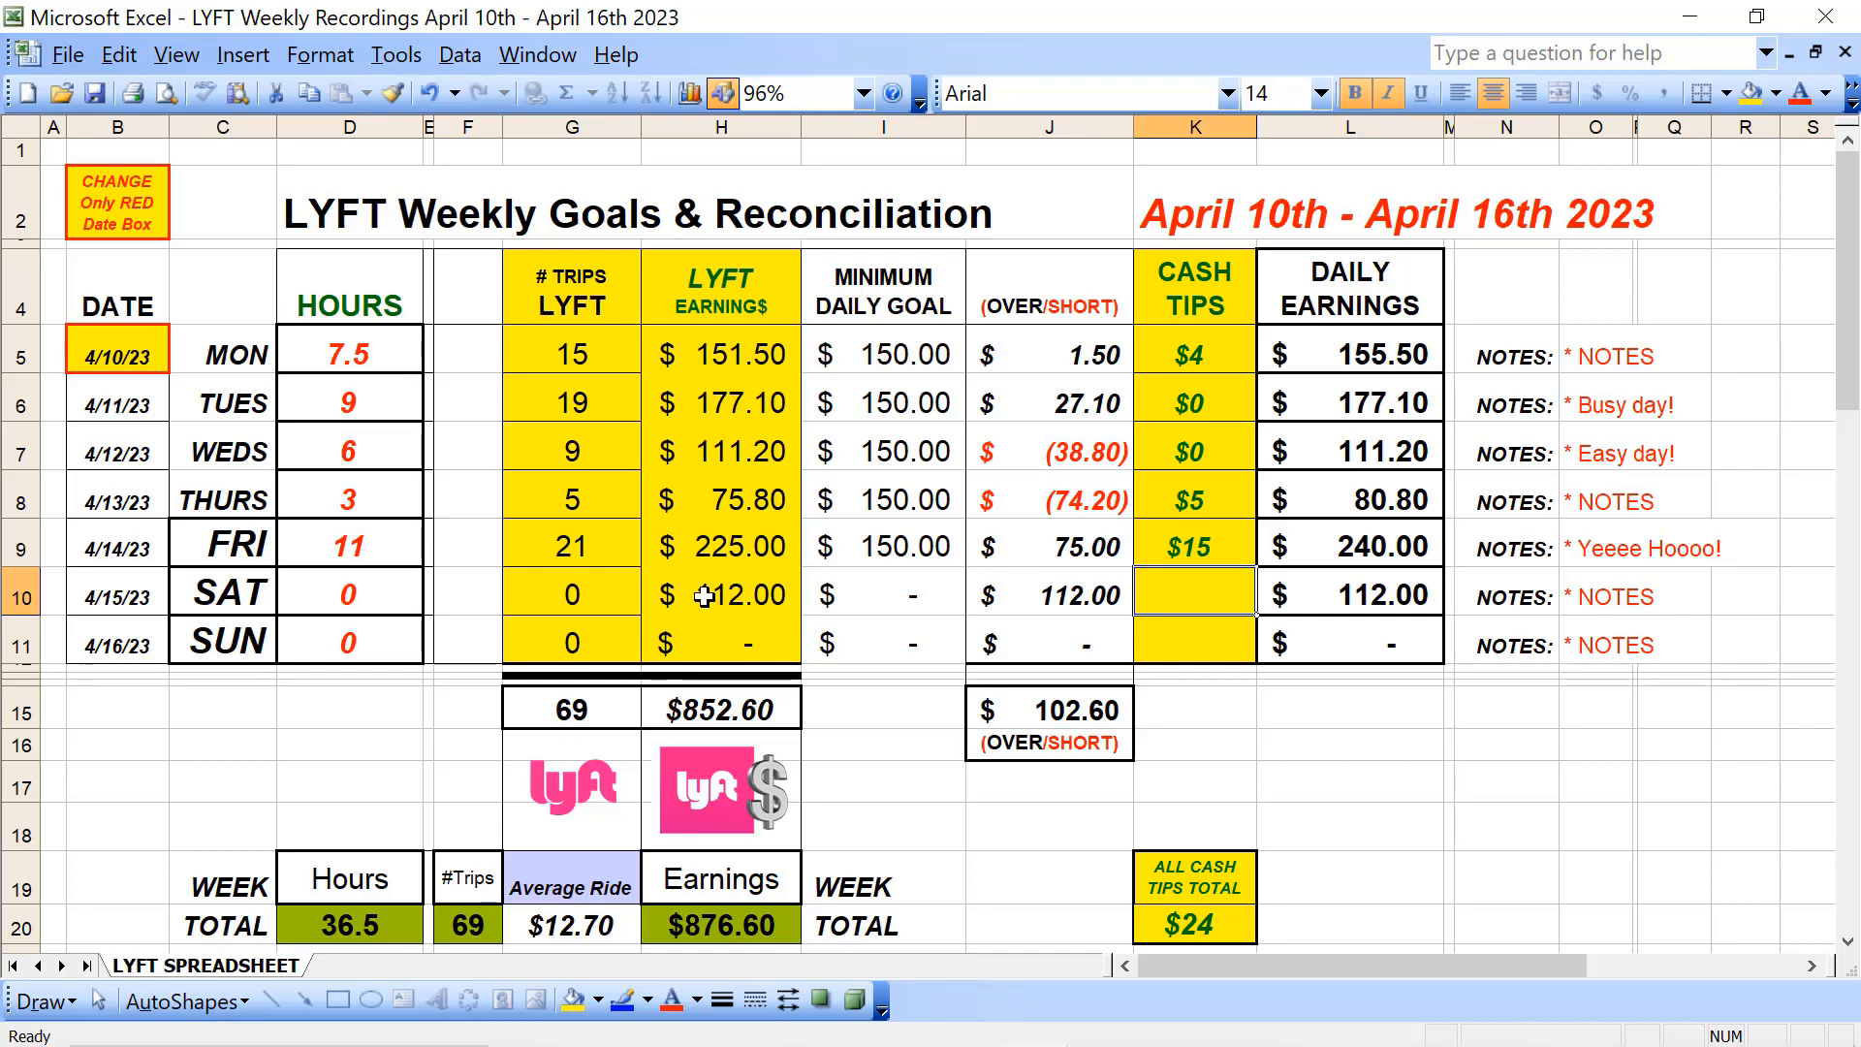
{"action": "type", "text": "4"}
Step: Enter 11 Lyft trips and 6 hours for Saturday
{"action": "key", "text": "Left"}
{"action": "key", "text": "Left"}
{"action": "key", "text": "Left"}
{"action": "key", "text": "Left"}
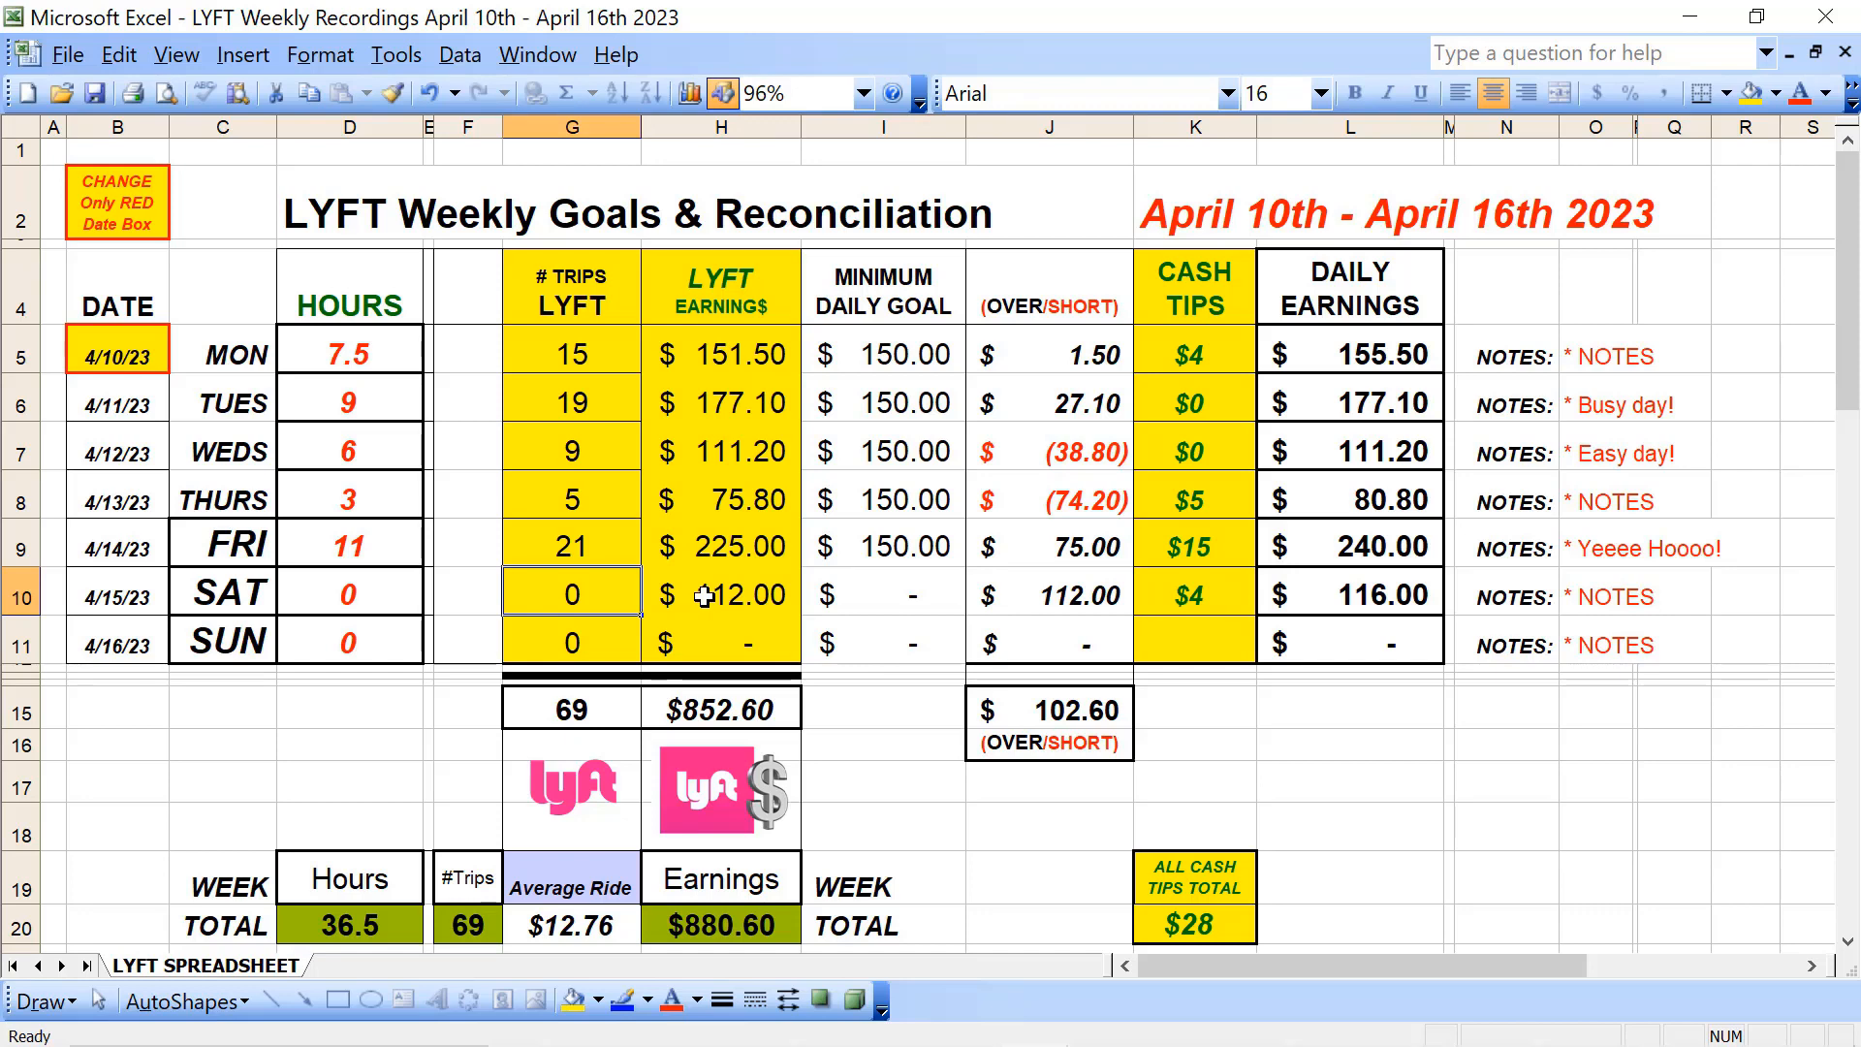
{"action": "type", "text": "1"}
{"action": "key", "text": "Left"}
{"action": "key", "text": "Left"}
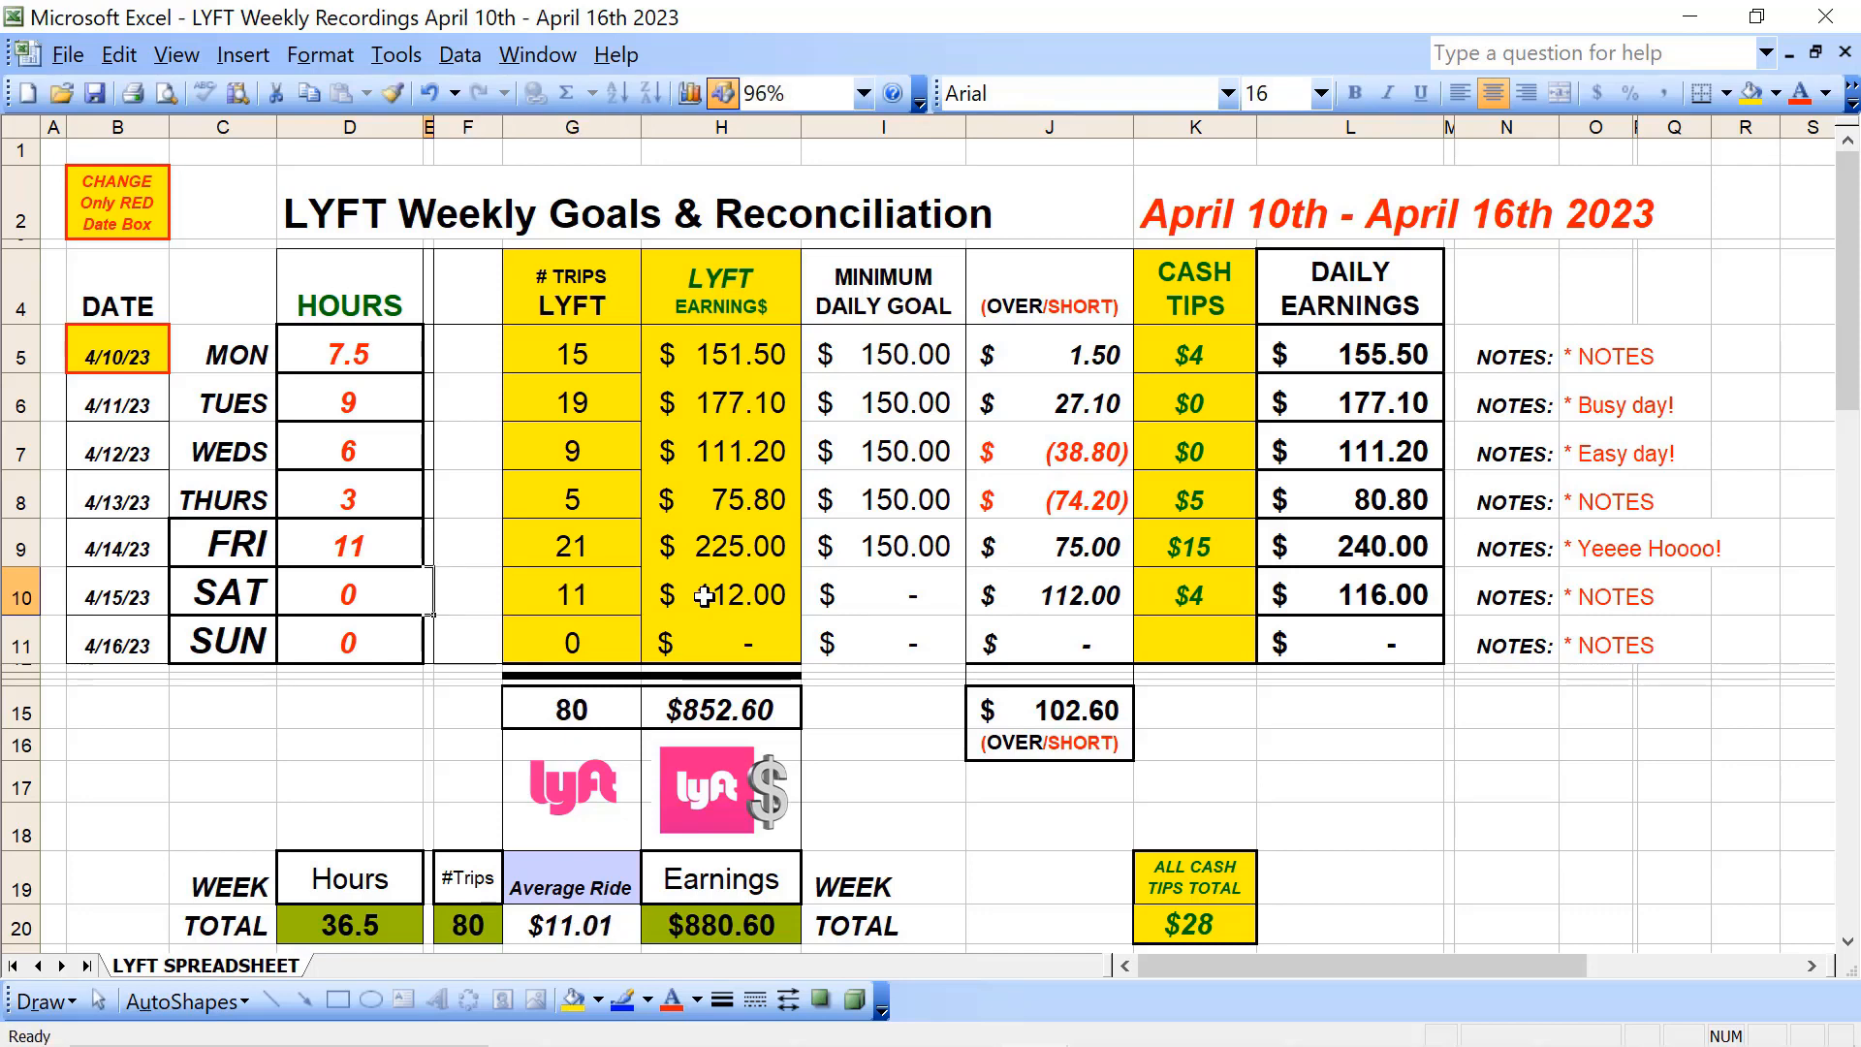
{"action": "key", "text": "Left"}
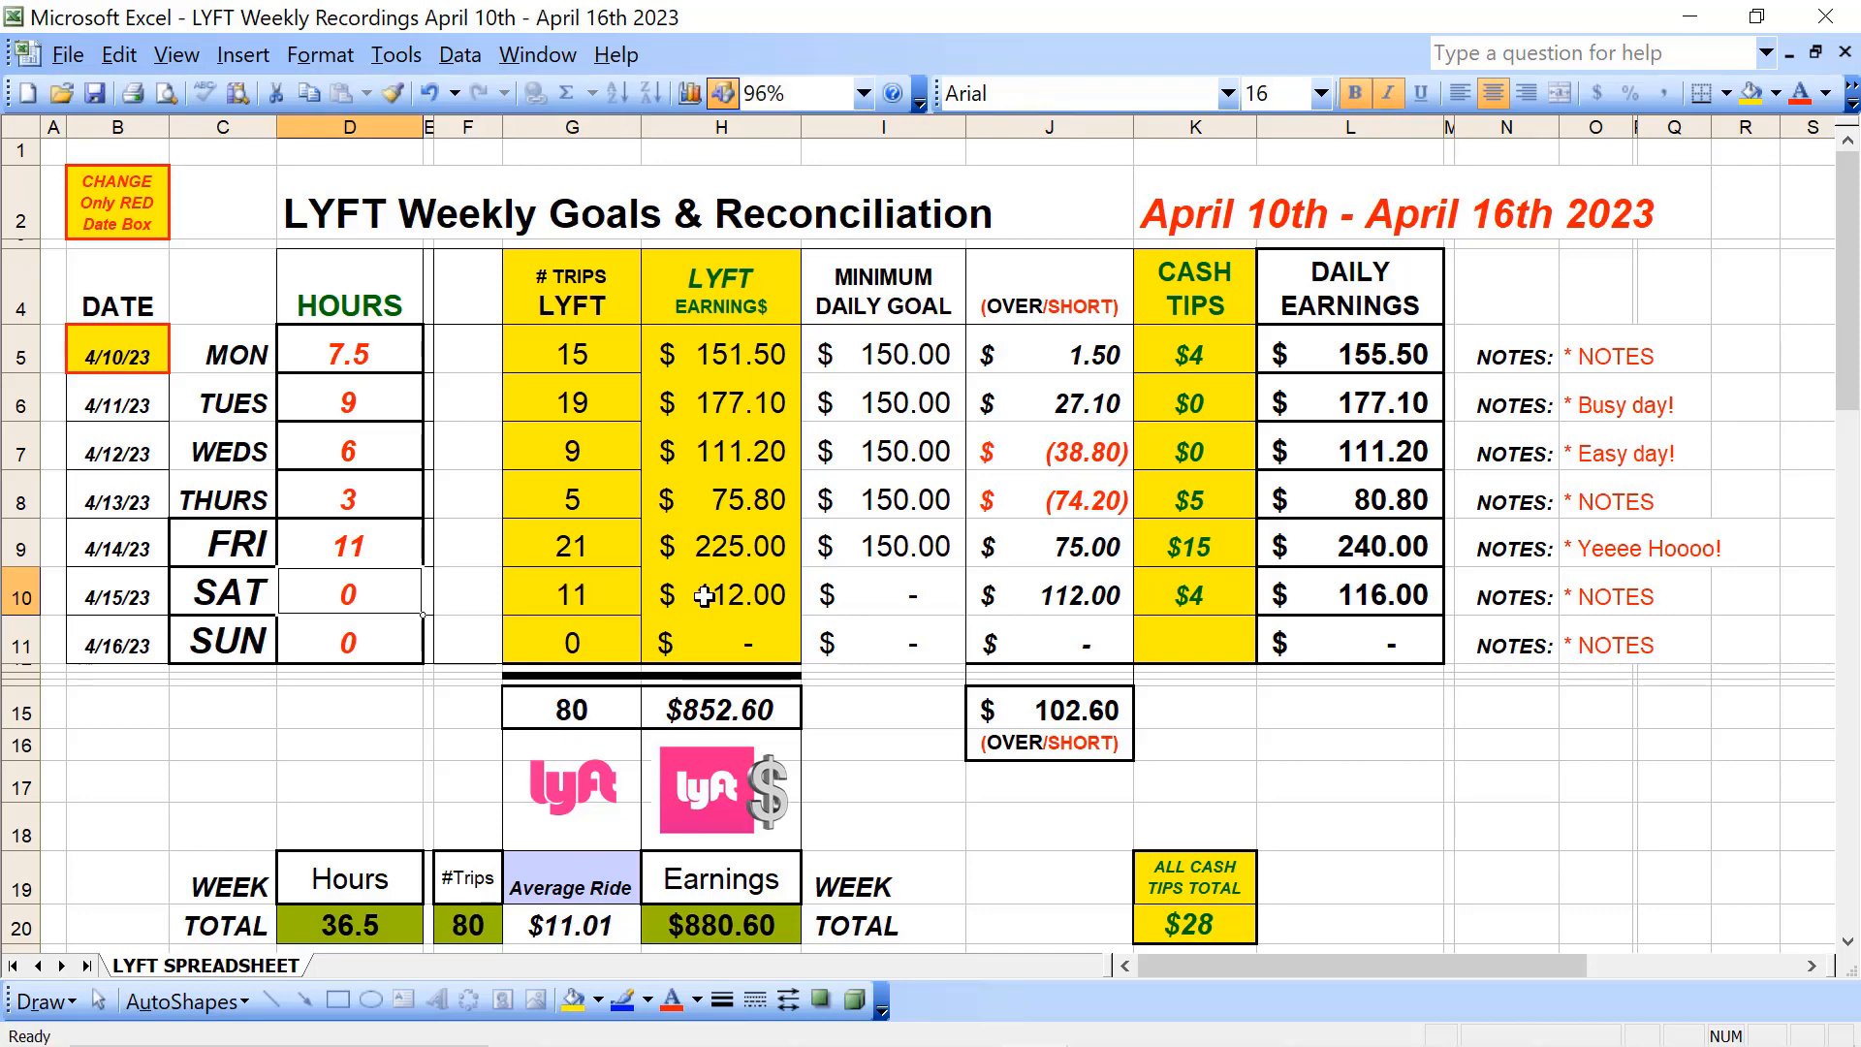
{"action": "type", "text": "6"}
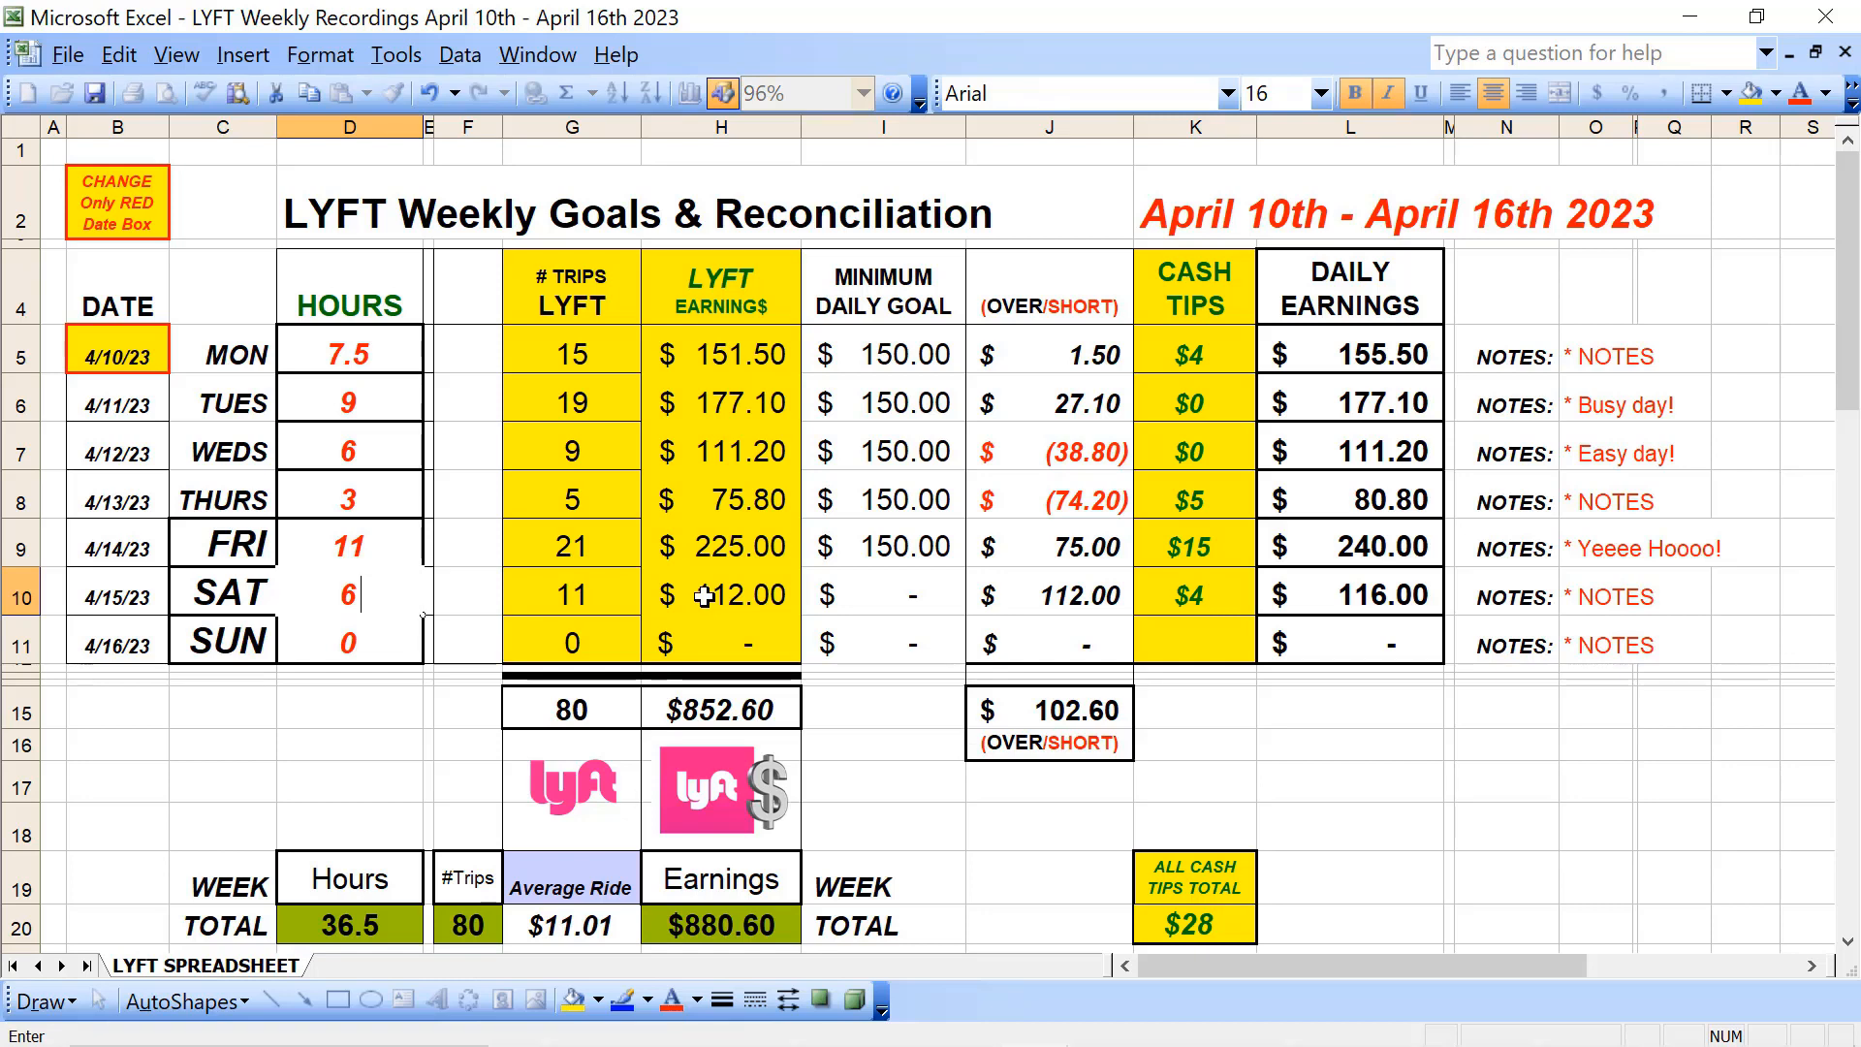
{"action": "key", "text": "Return"}
Step: Log Tuesday's through Saturday's Lyft earnings in the 25 Day GOAL LOG: 177.10, 111.20, 75.80, 225 and 112 for days 11 to 15
{"action": "left_click", "coordinate": [752, 649]}
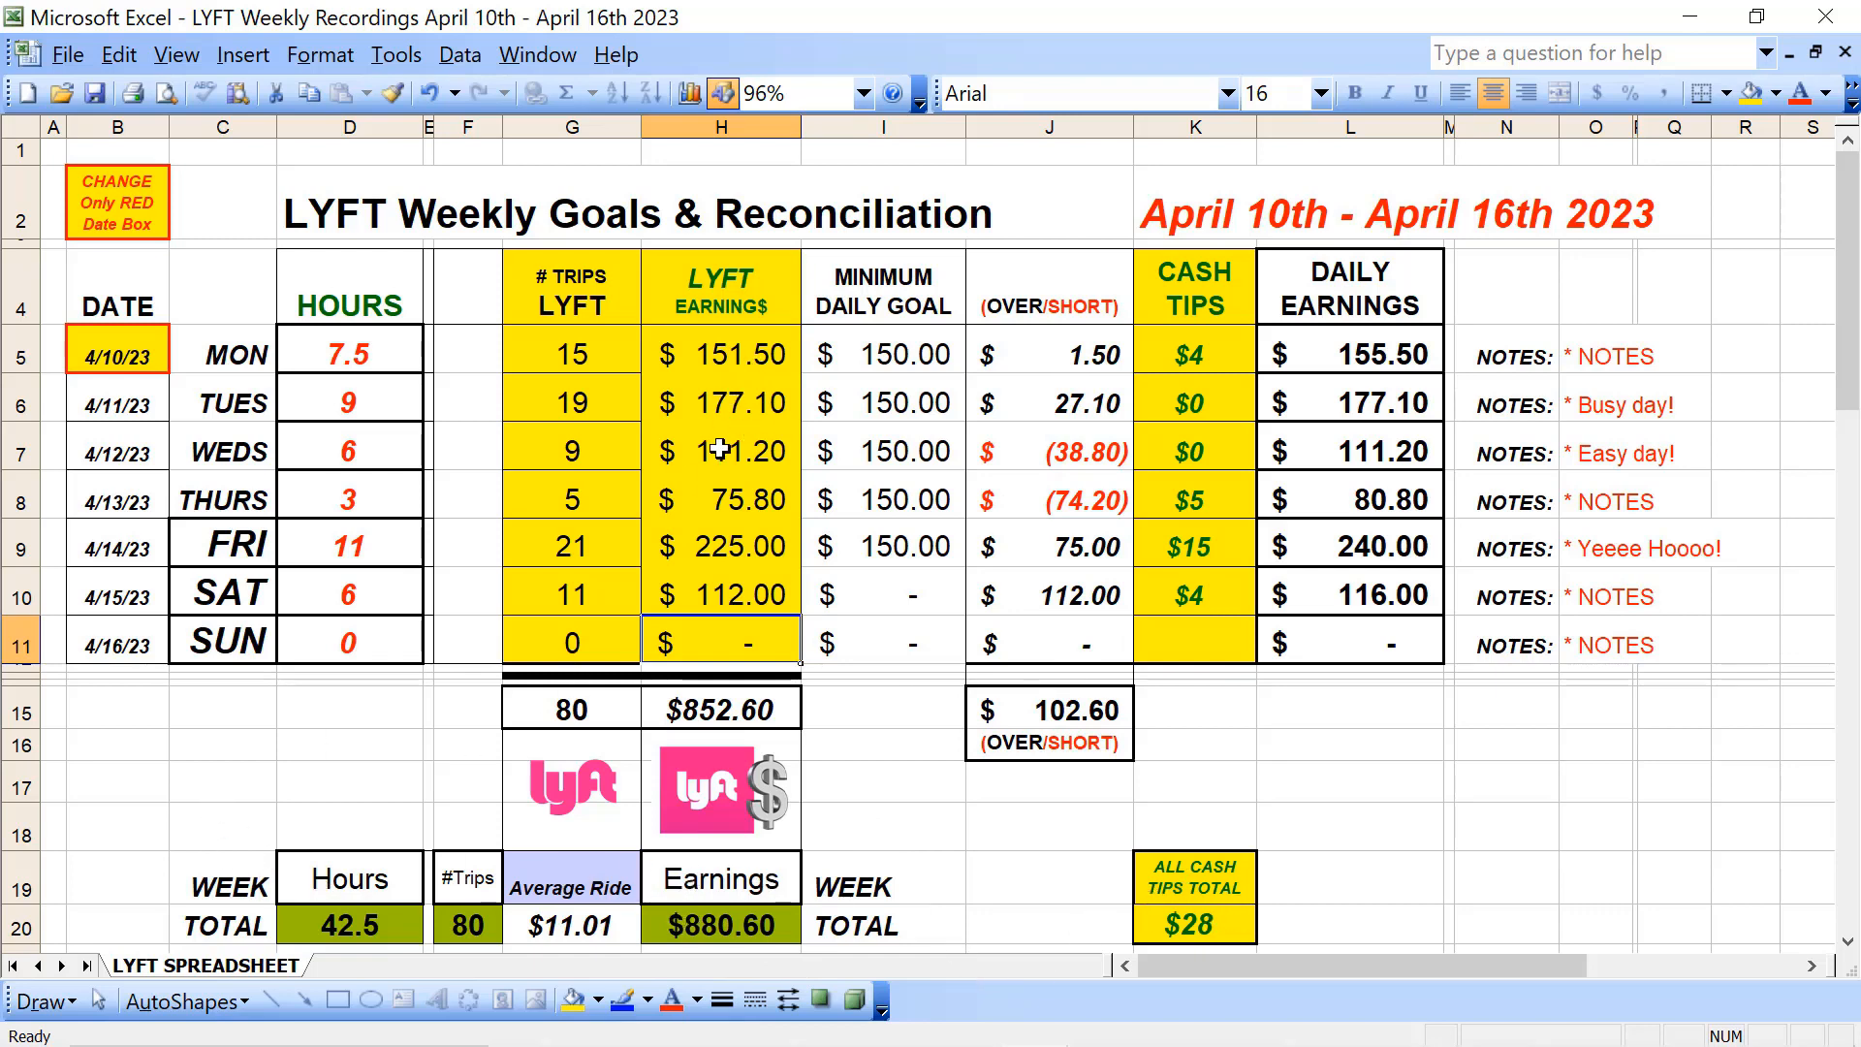
{"action": "left_click", "coordinate": [711, 405]}
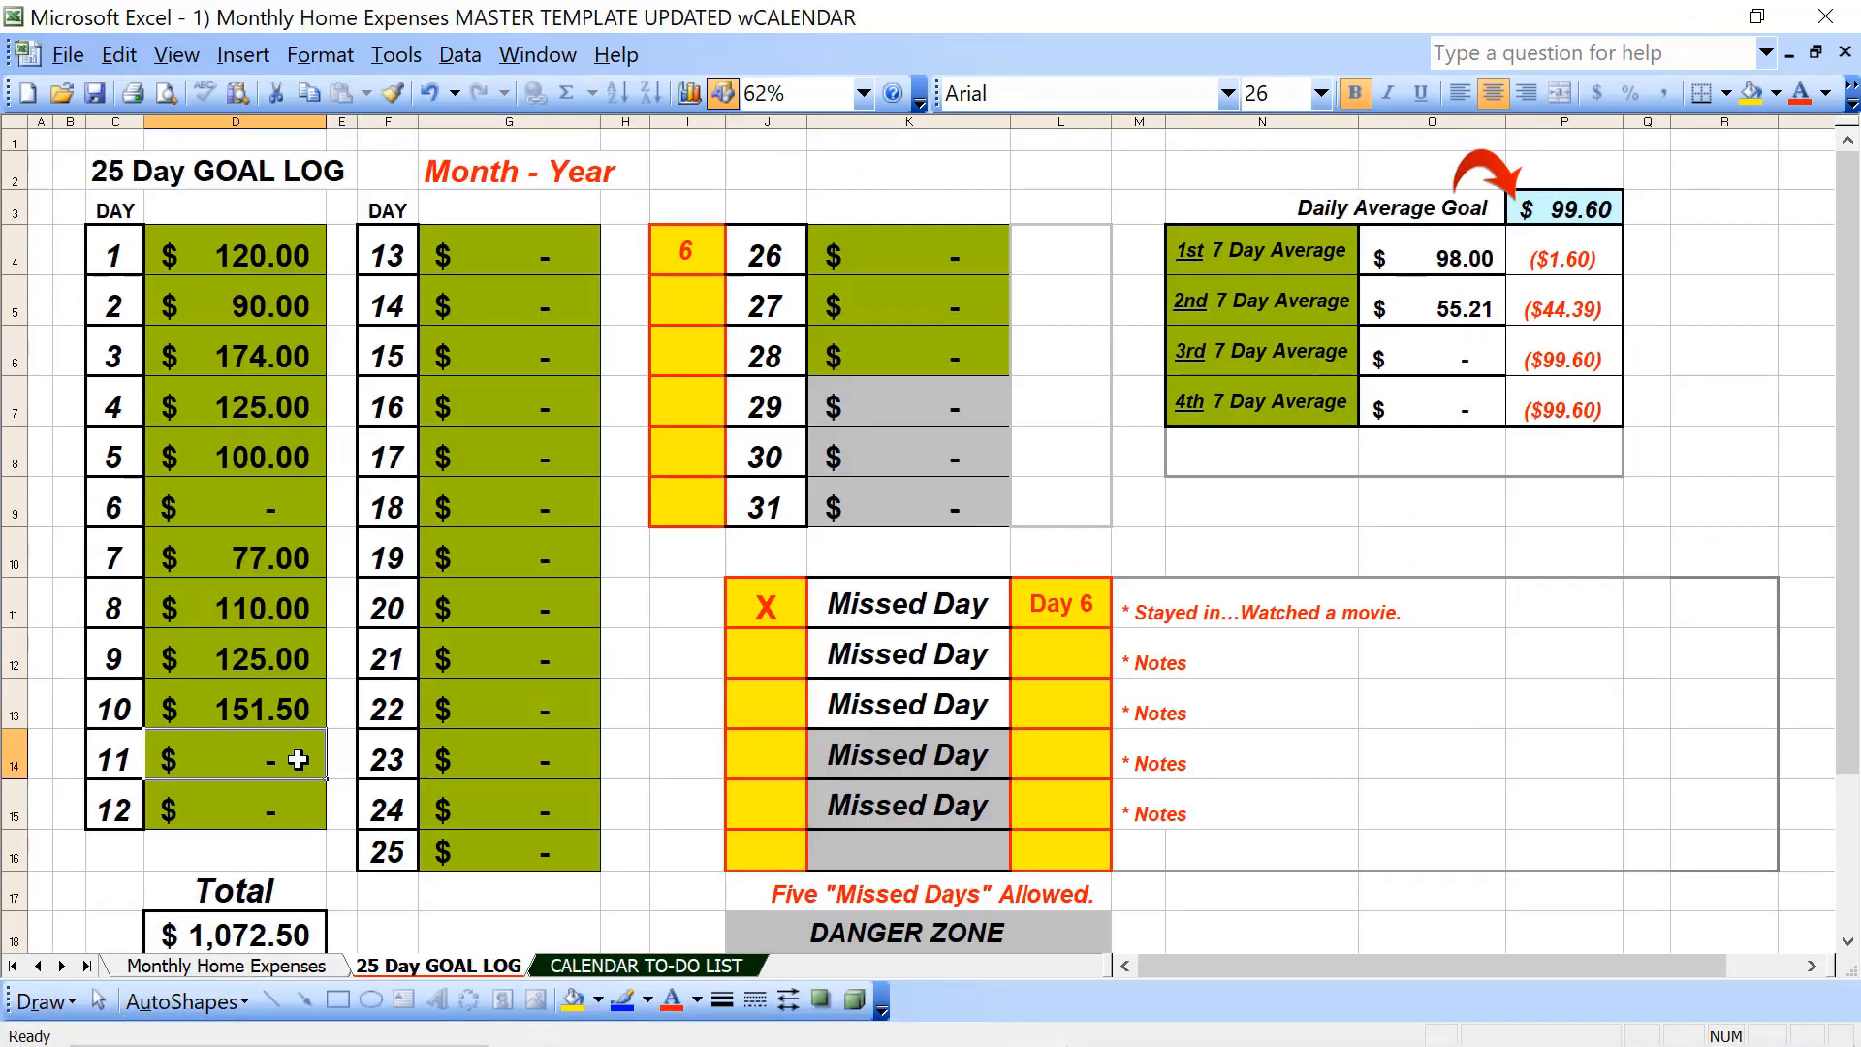
{"action": "type", "text": "177."}
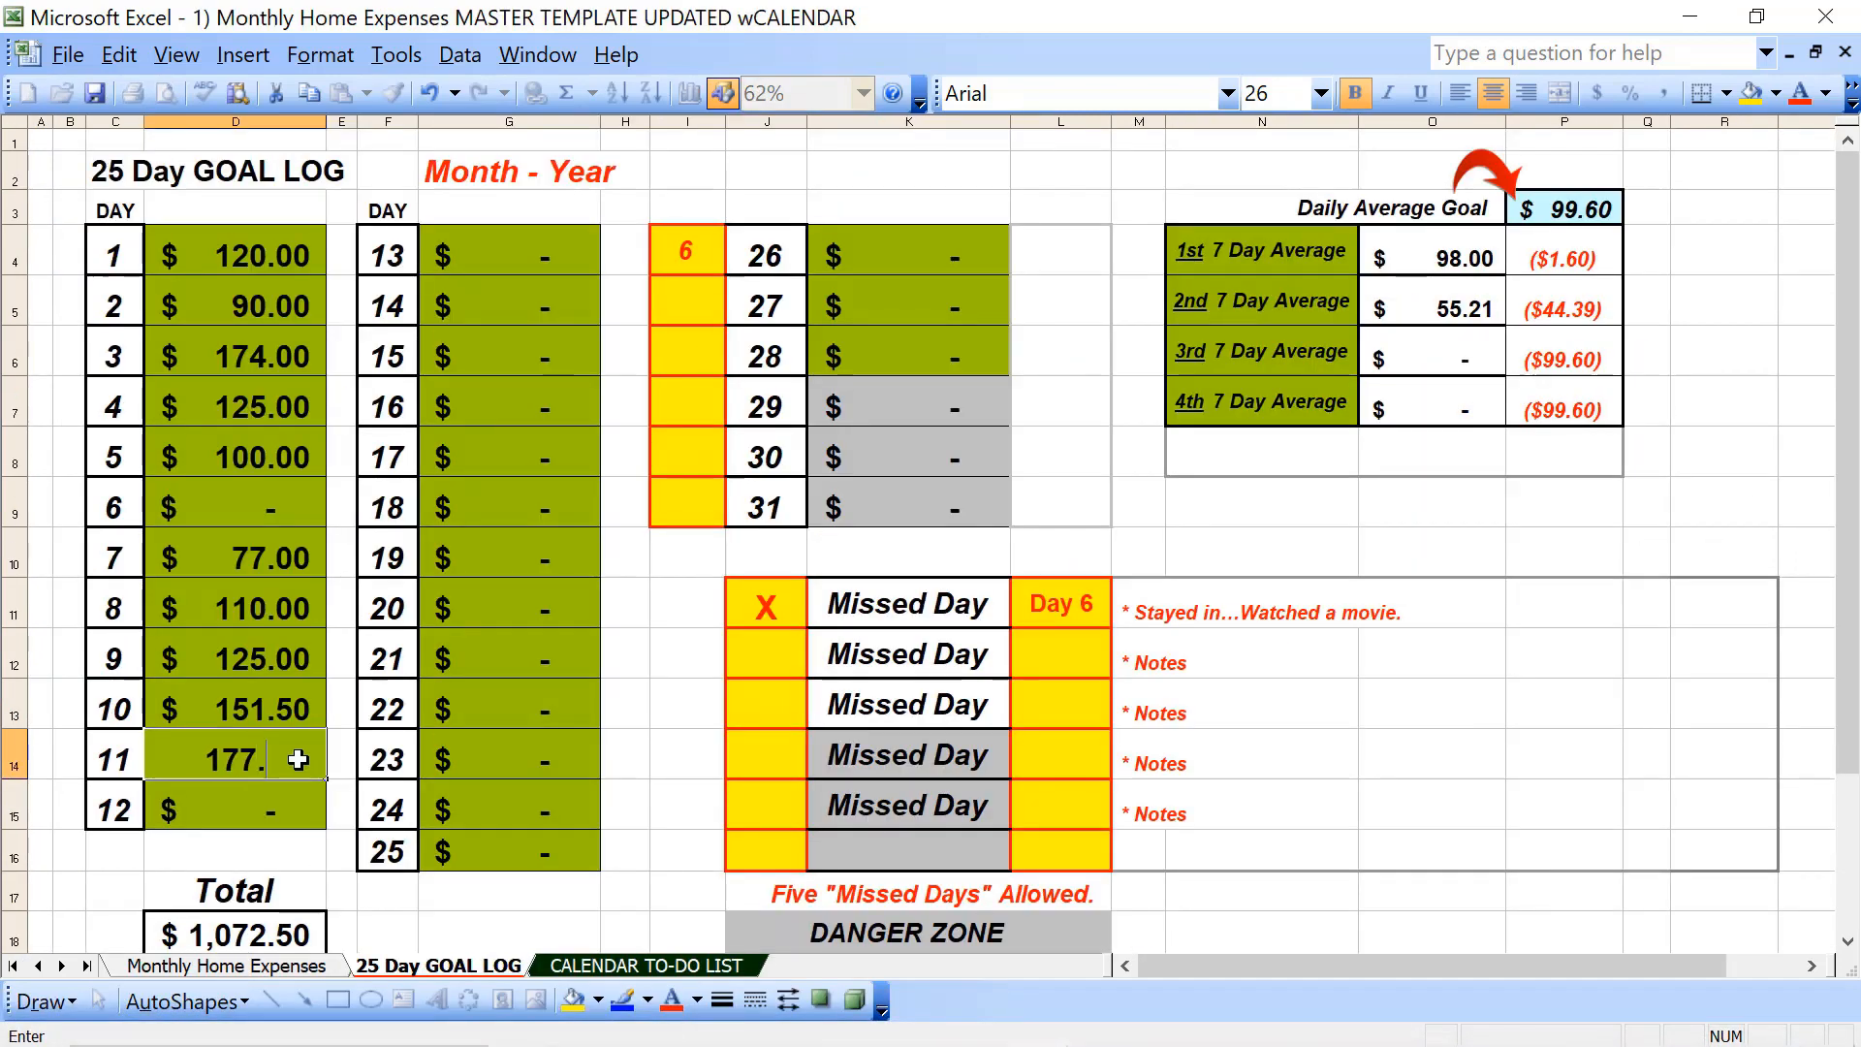
{"action": "type", "text": "1"}
{"action": "key", "text": "Return"}
{"action": "type", "text": "111"}
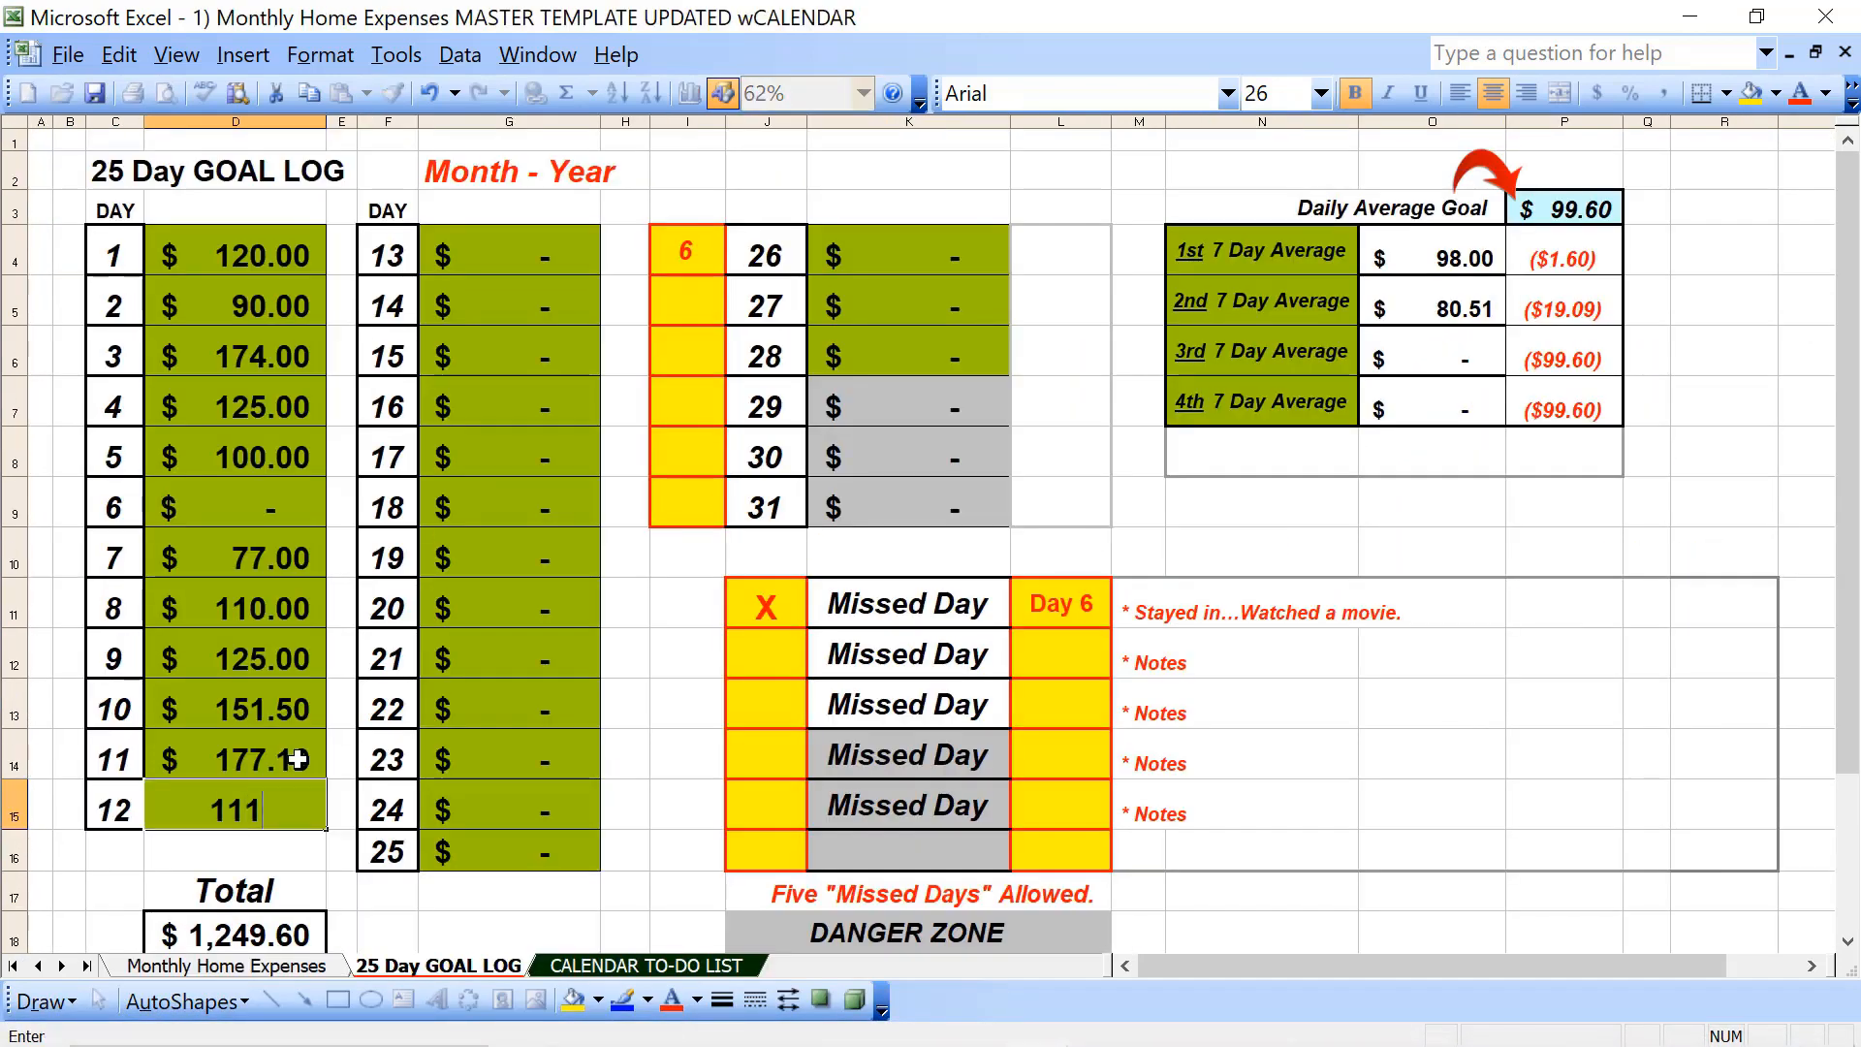
{"action": "type", "text": ".2"}
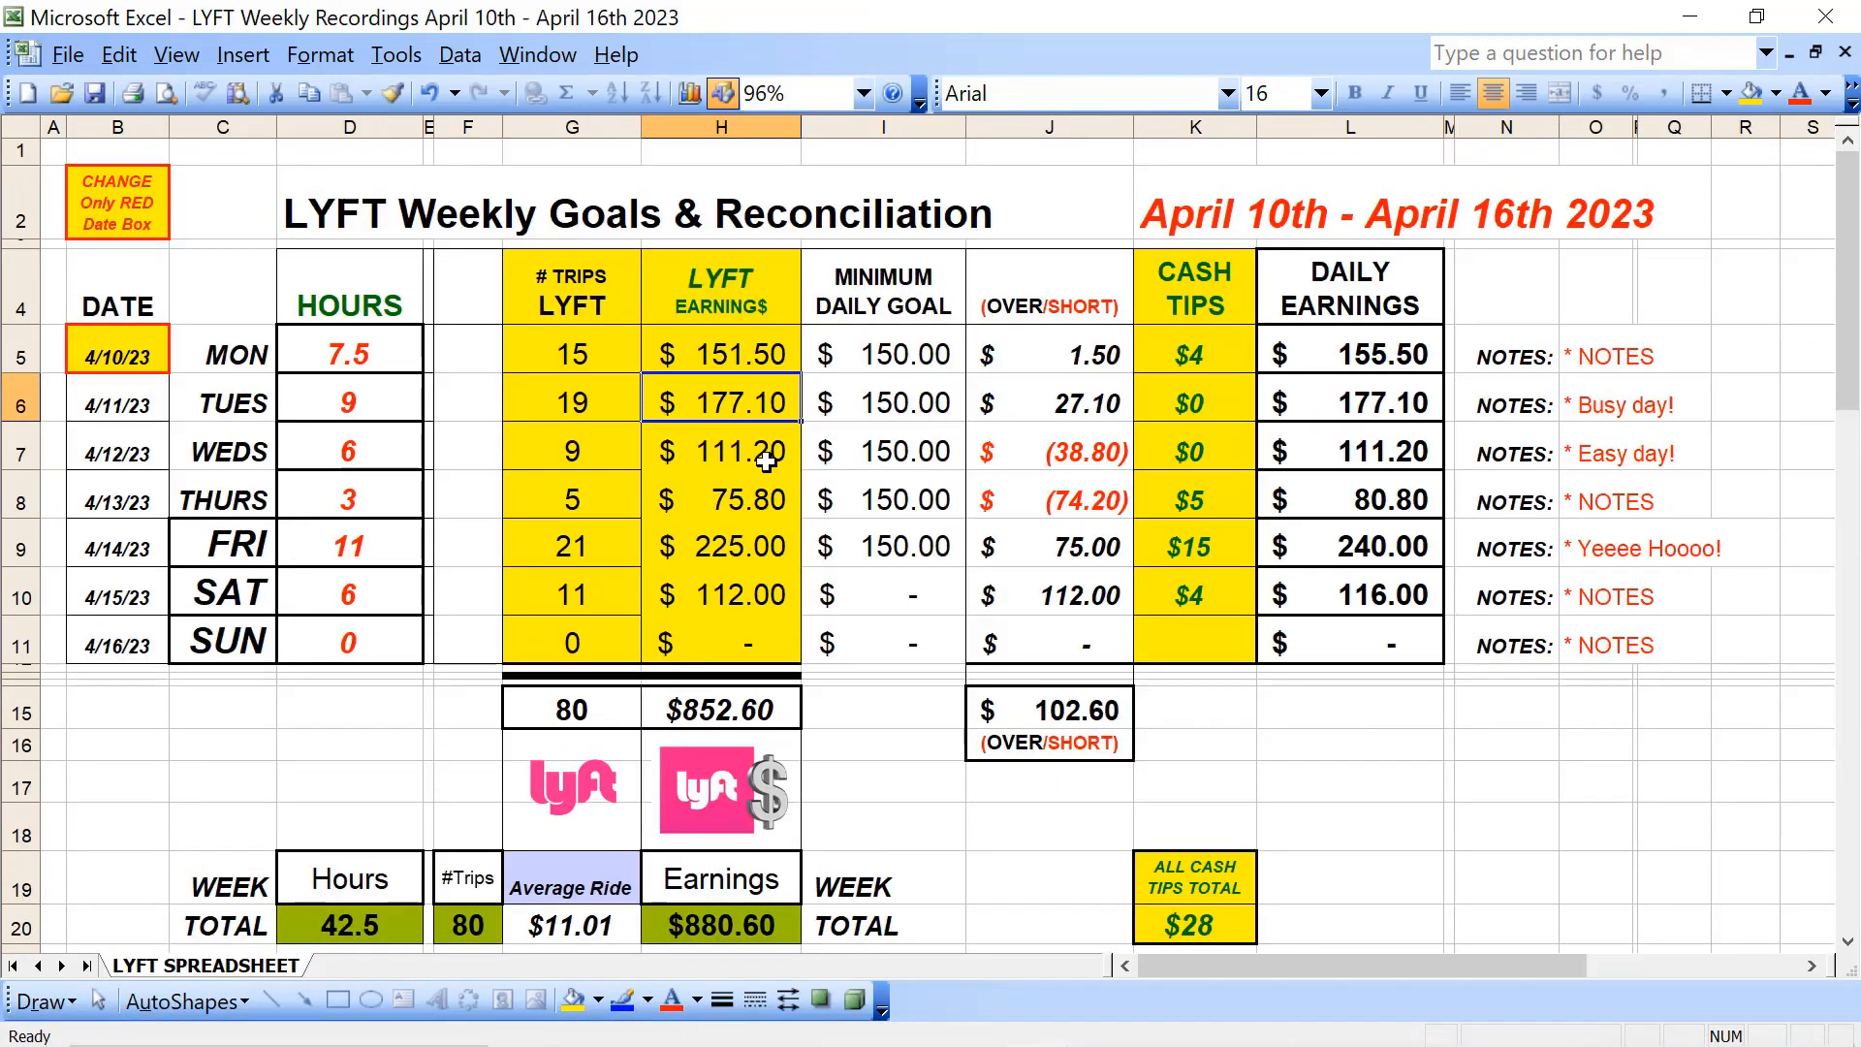
{"action": "left_click", "coordinate": [507, 254]}
{"action": "type", "text": "75.80"}
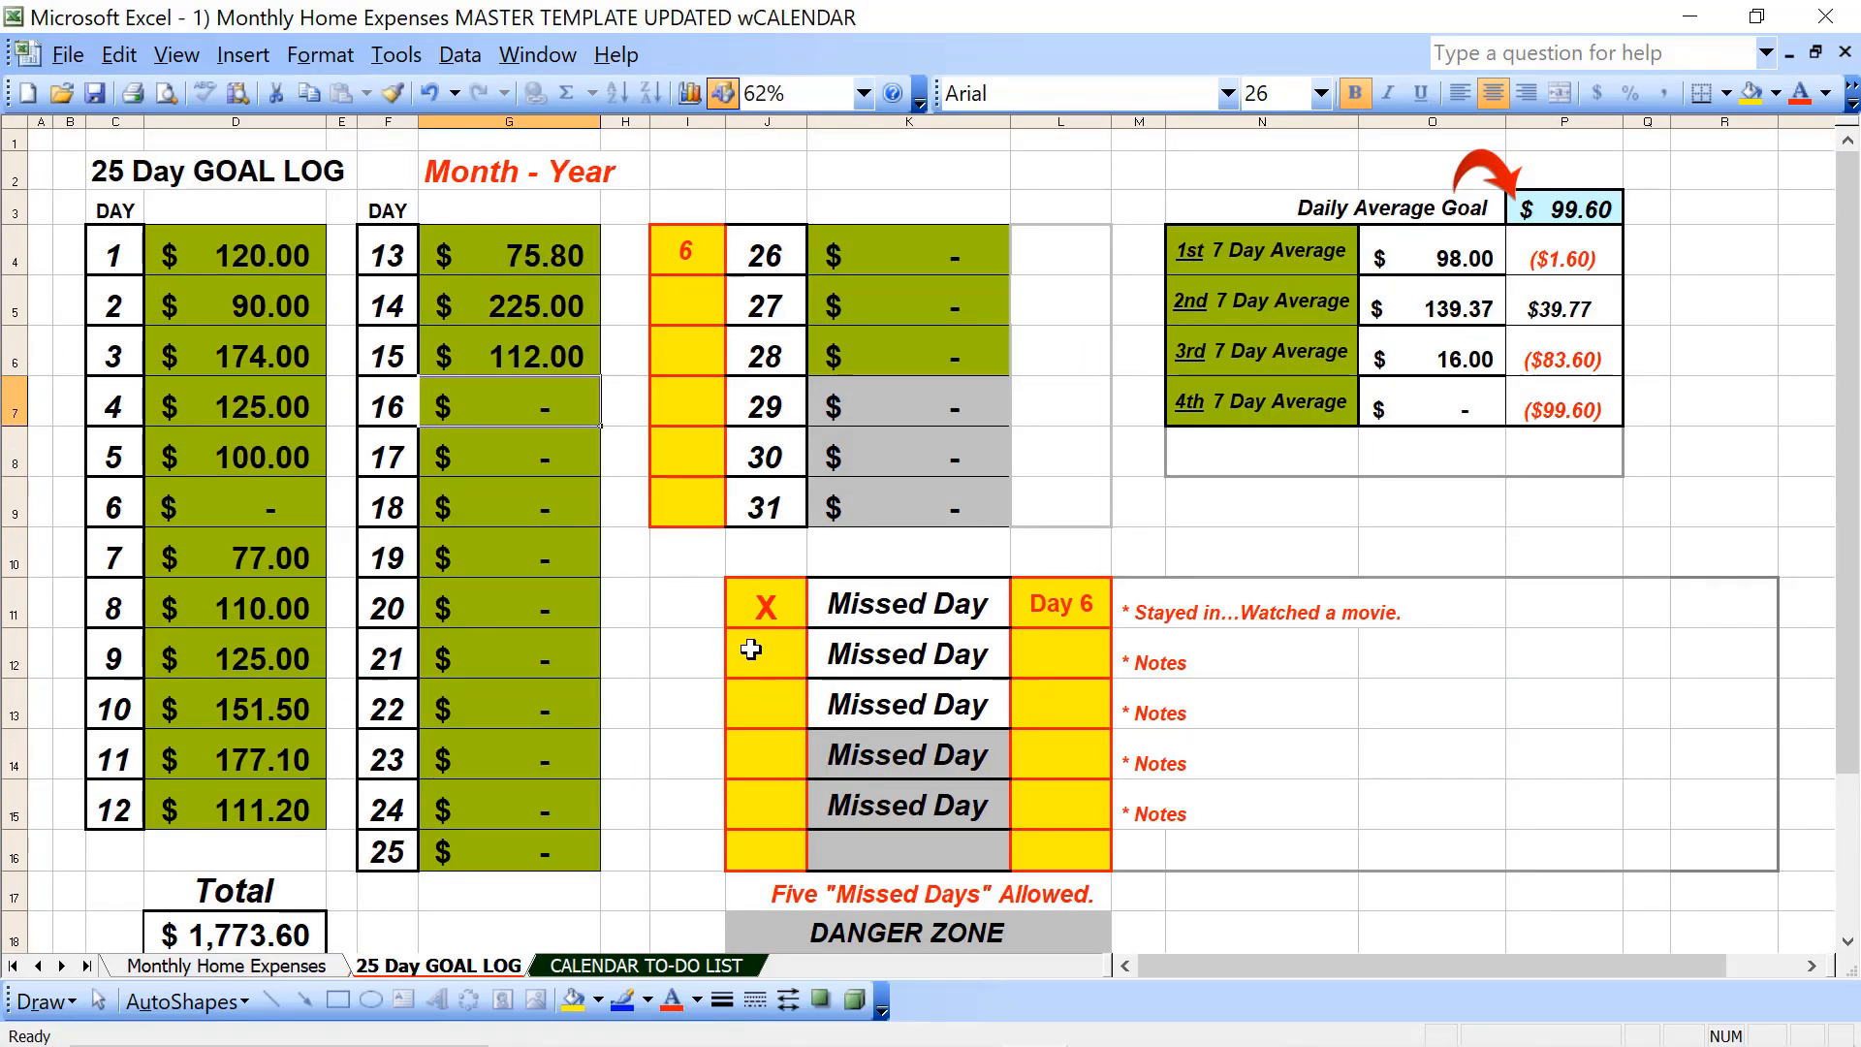
Step: Look over the CALENDAR TO-DO LIST sheet and compare the 25 Day GOAL LOG with the Lyft weekly workbook
{"action": "left_click", "coordinate": [704, 966]}
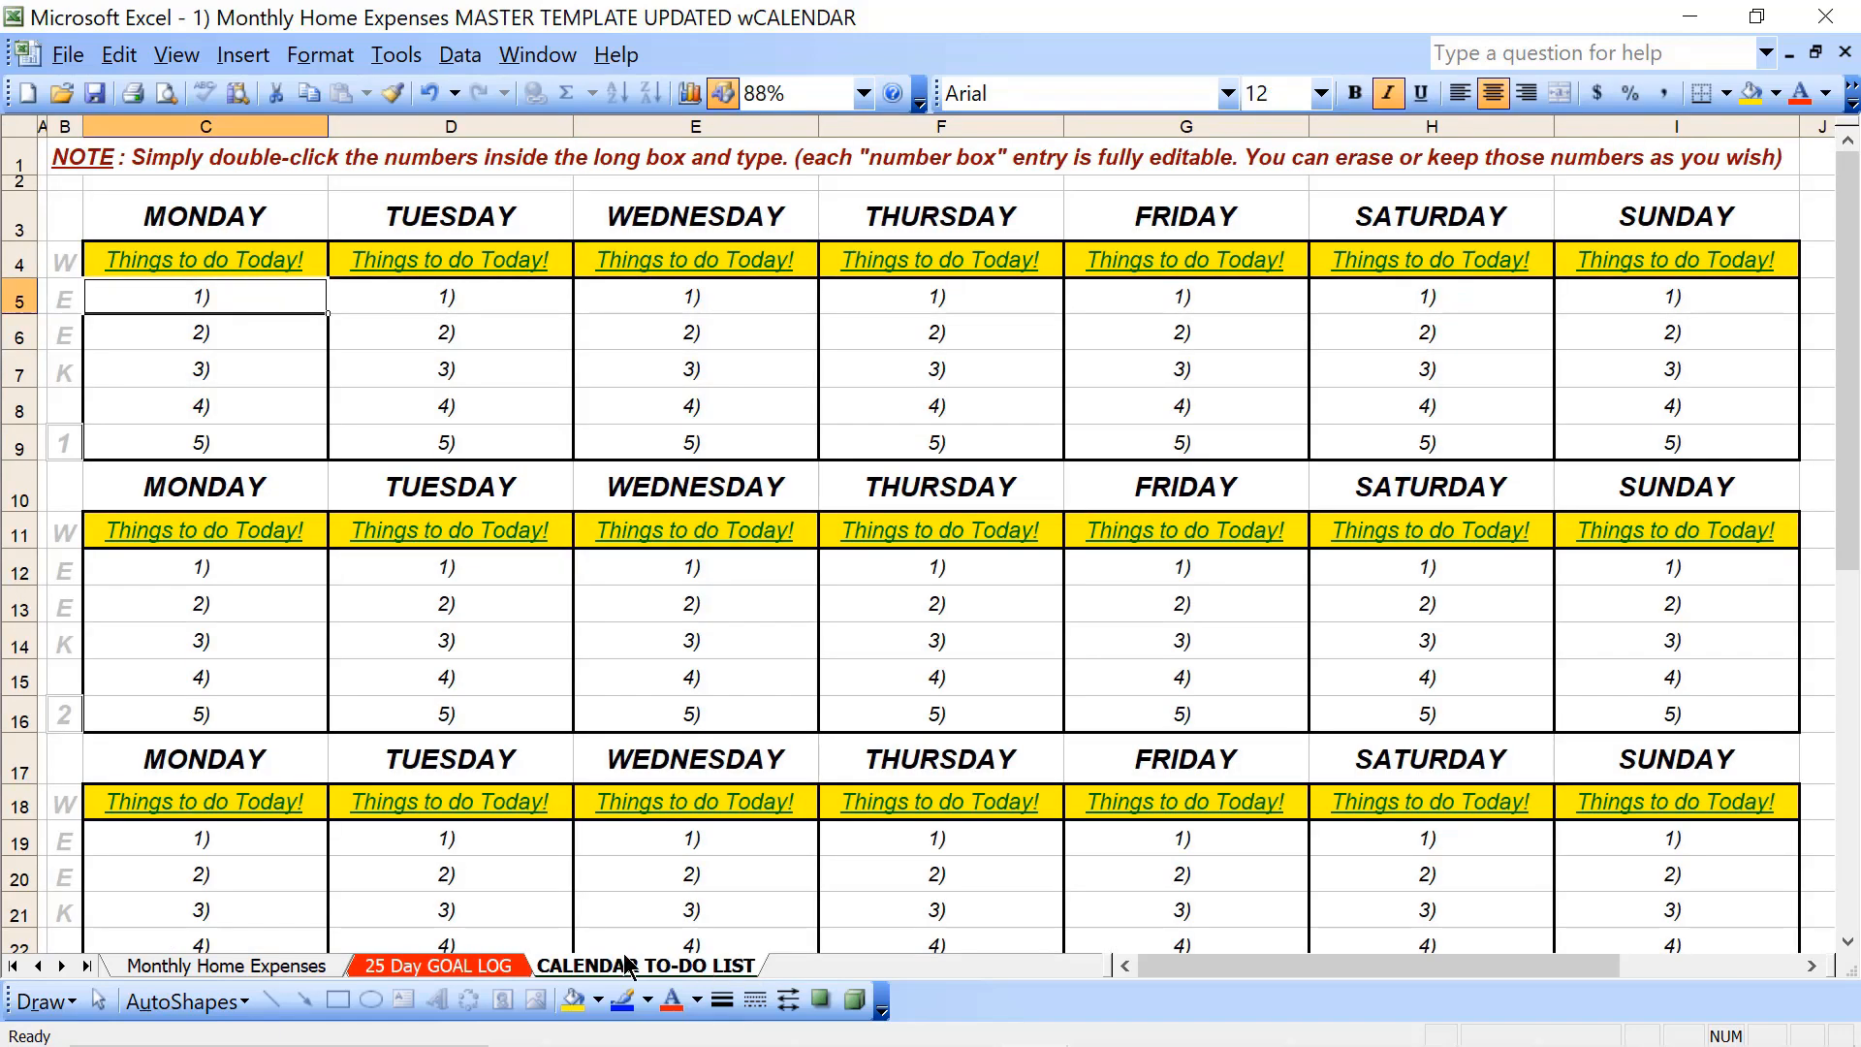
{"action": "left_click", "coordinate": [481, 967]}
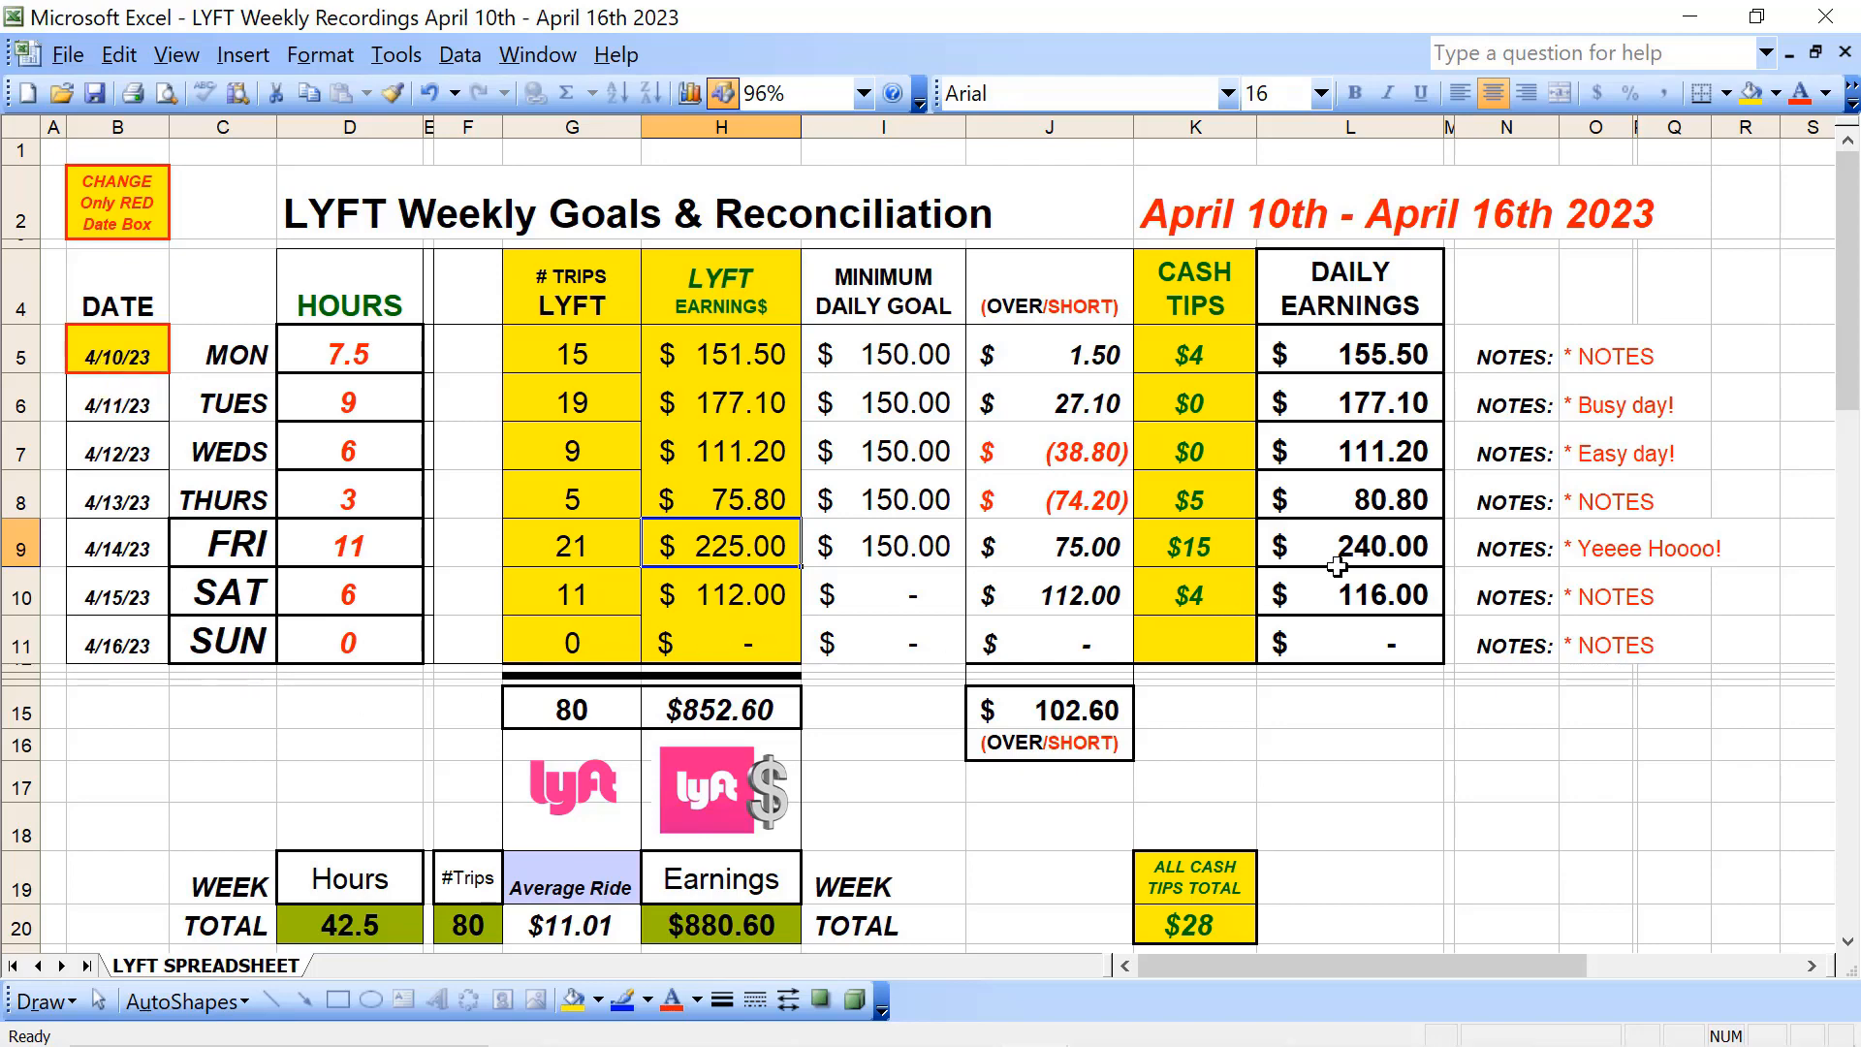
{"action": "key", "text": "alt+Tab"}
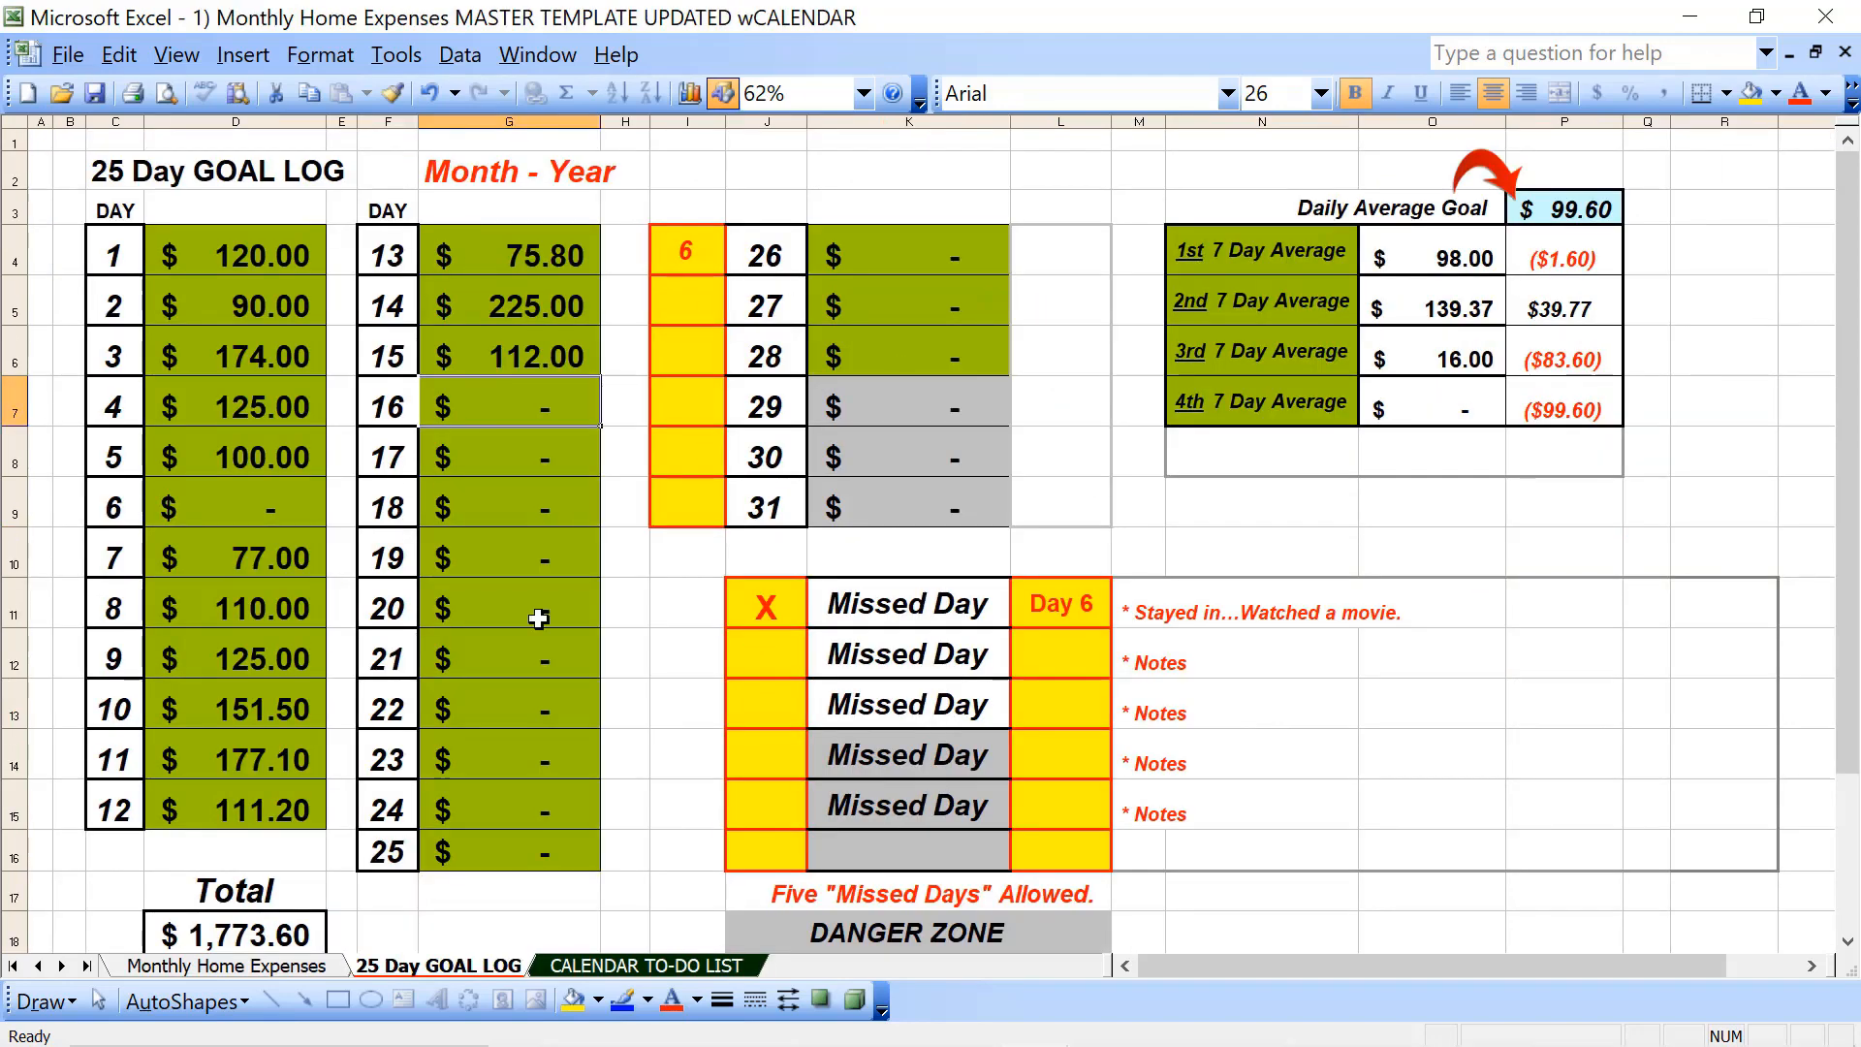
Step: Switch to the browser and view the WORKSofARTinEXCEL Etsy shop page, from its spreadsheet listings to the shop banner
{"action": "key", "text": "alt+Tab"}
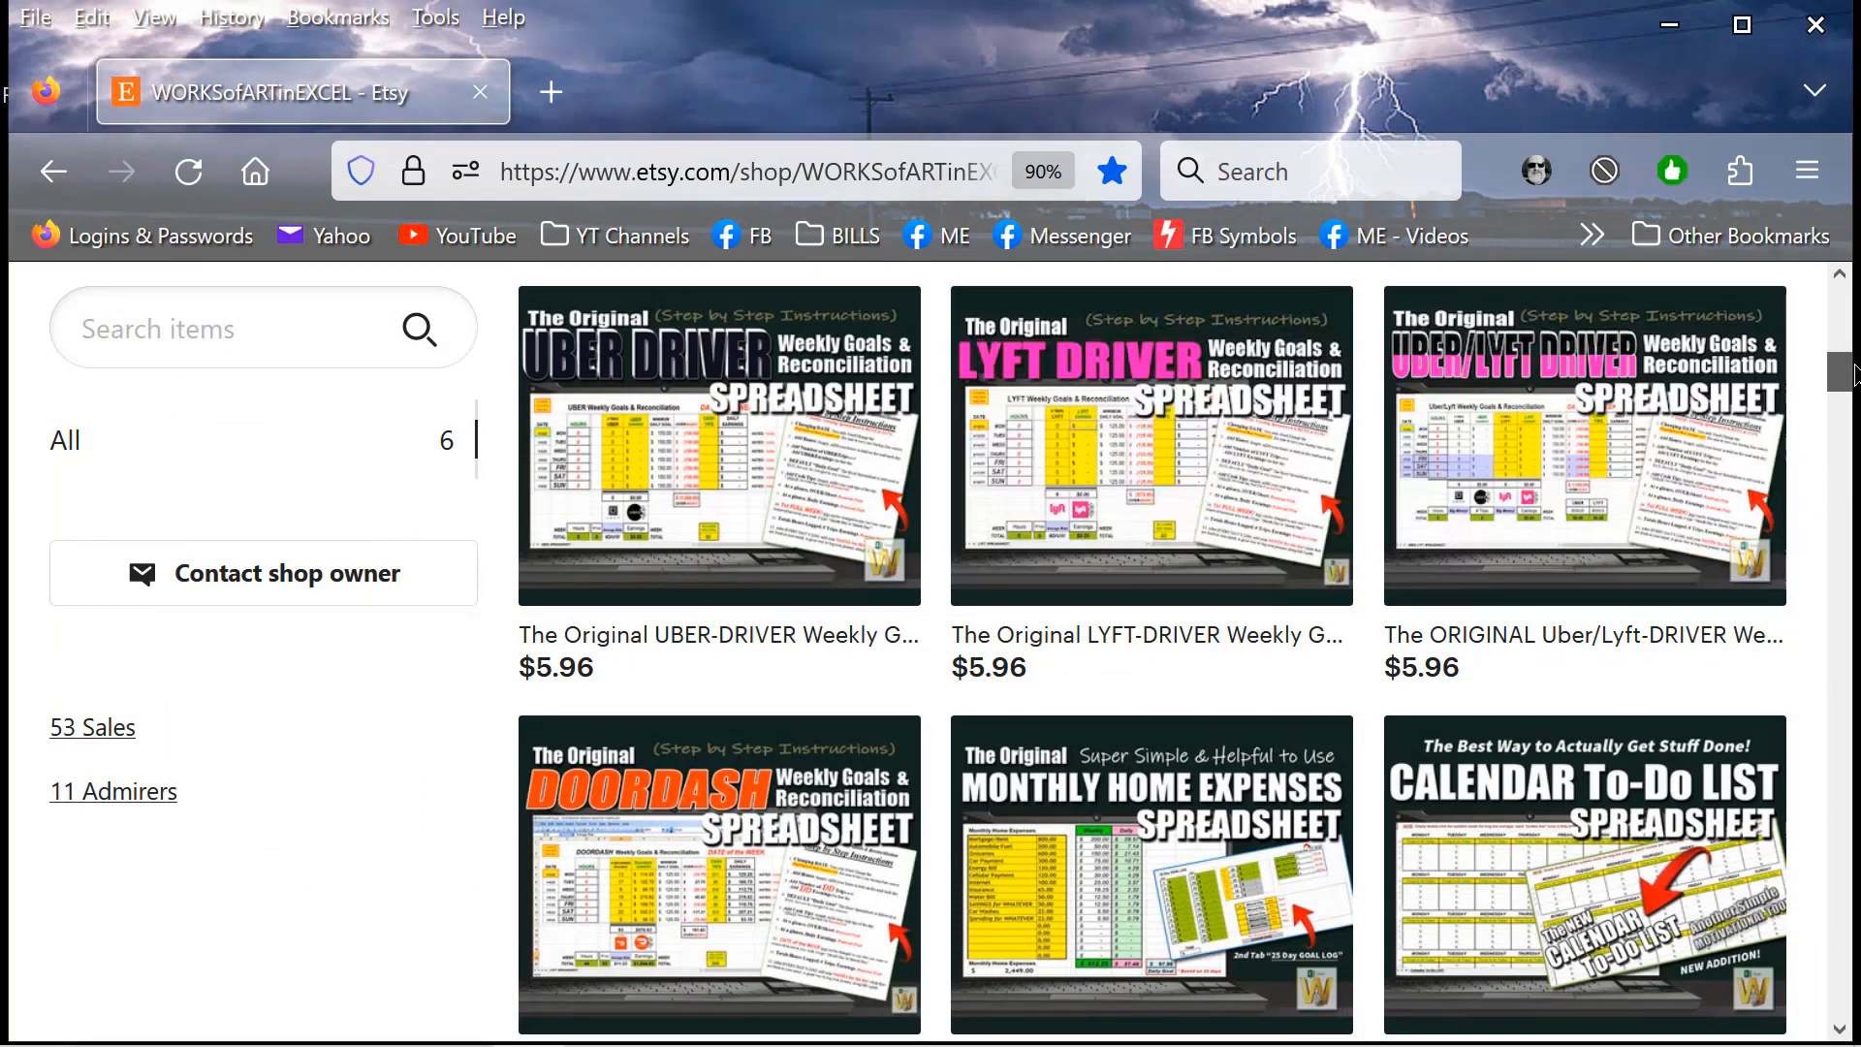
{"action": "left_click_drag", "start_coordinate": [1854, 376], "coordinate": [1856, 322]}
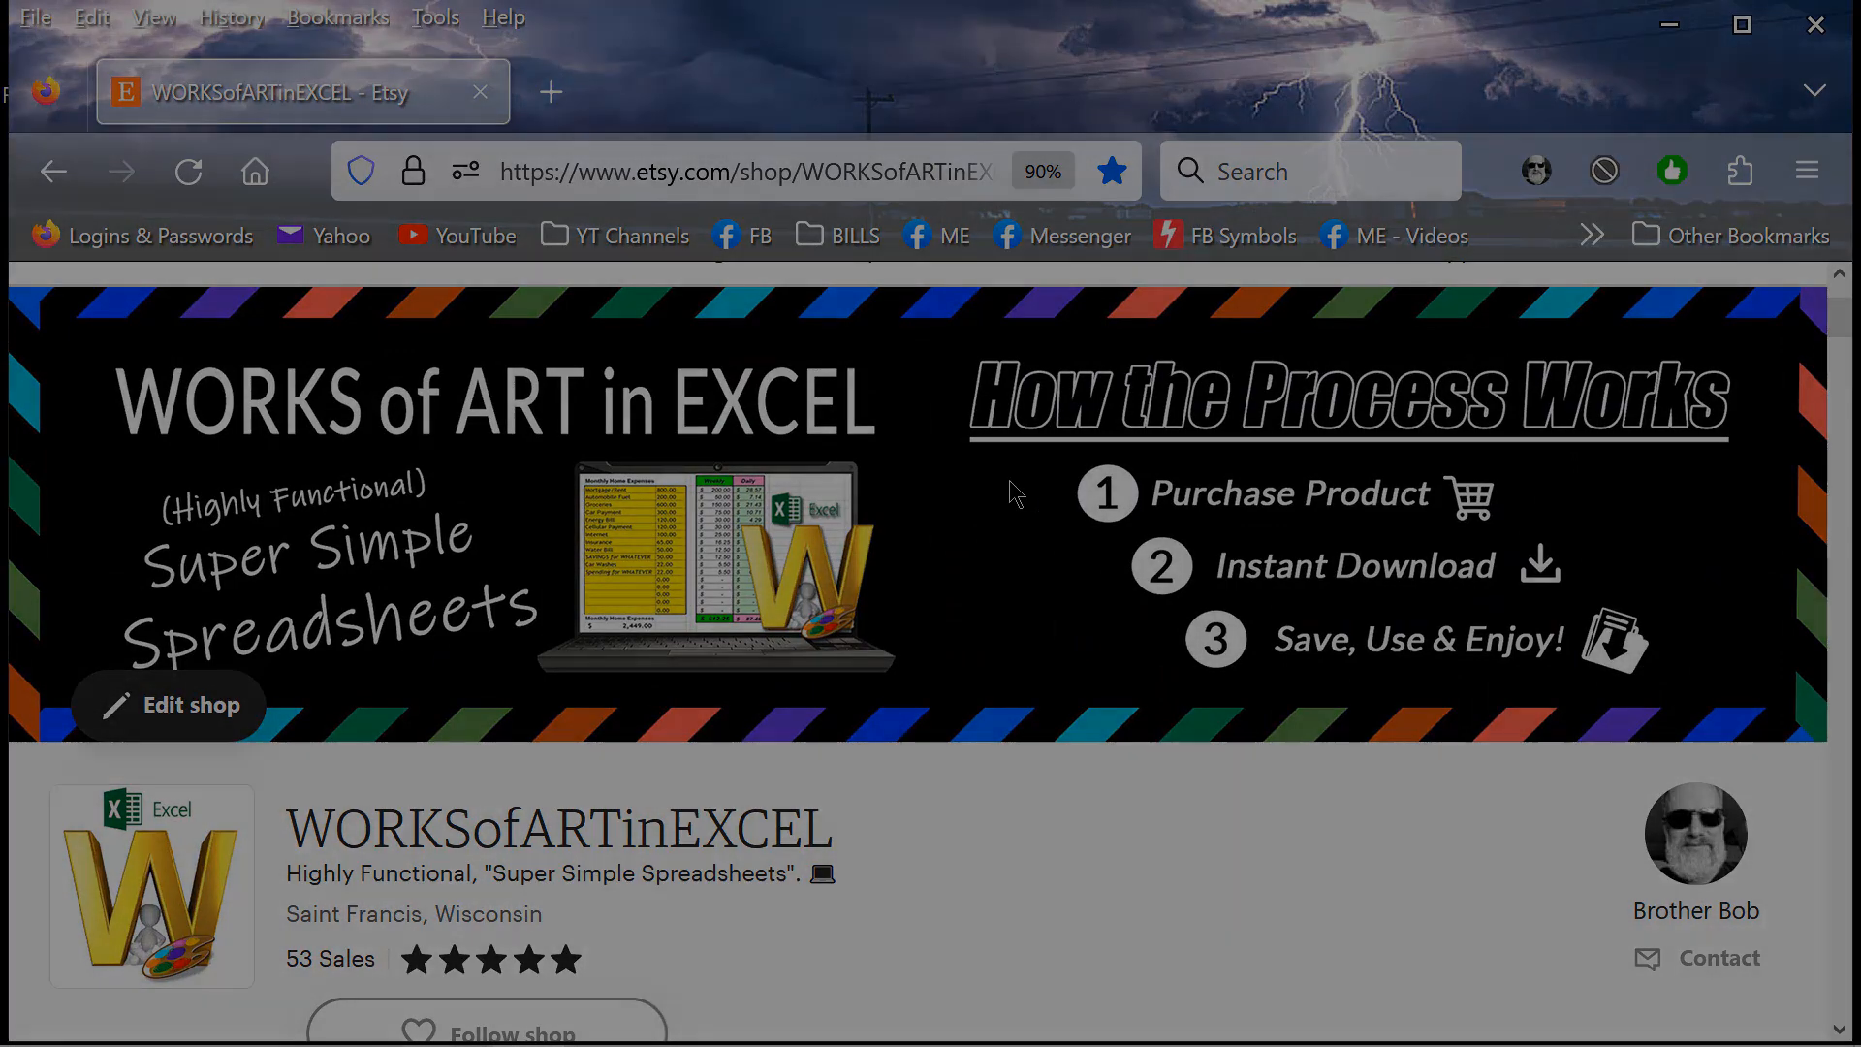